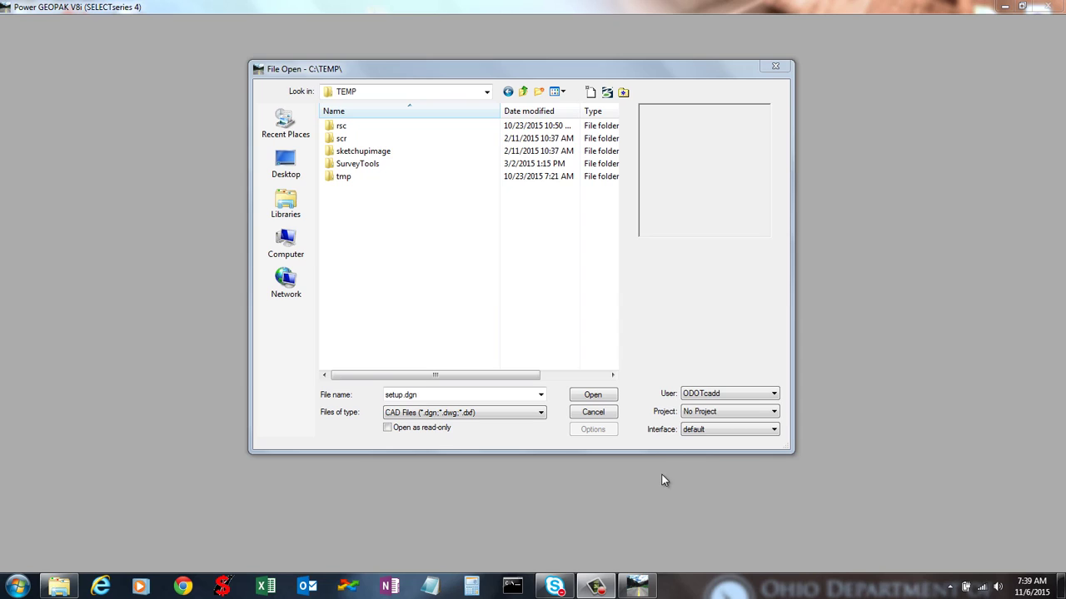
Open 00000_GT001.dgn from Roadway\Sheets in the GRE_00000_GRE-72-13.67 project.
click(688, 414)
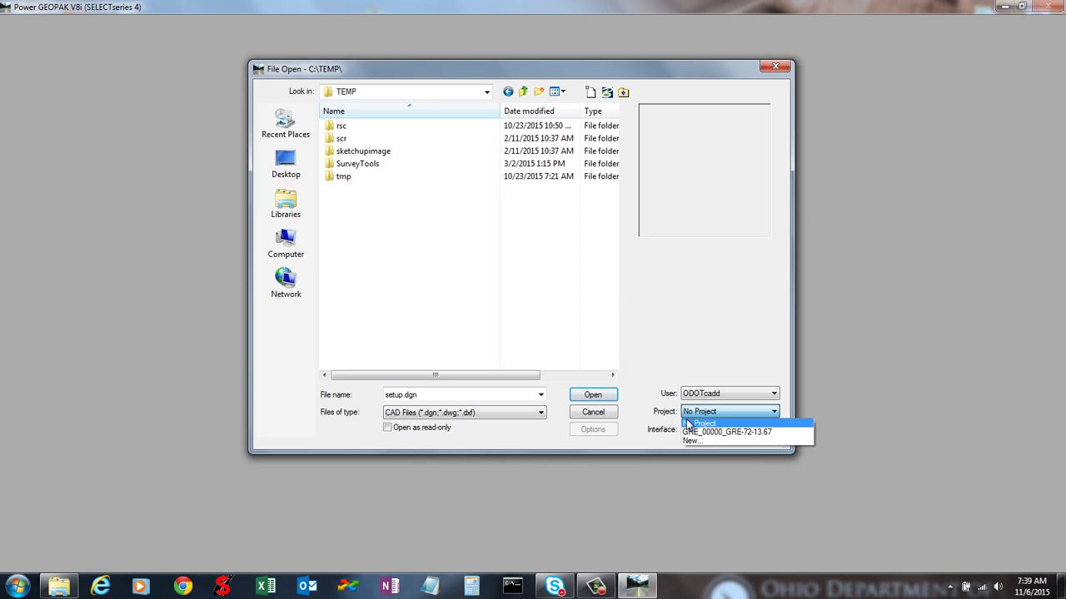
click(707, 432)
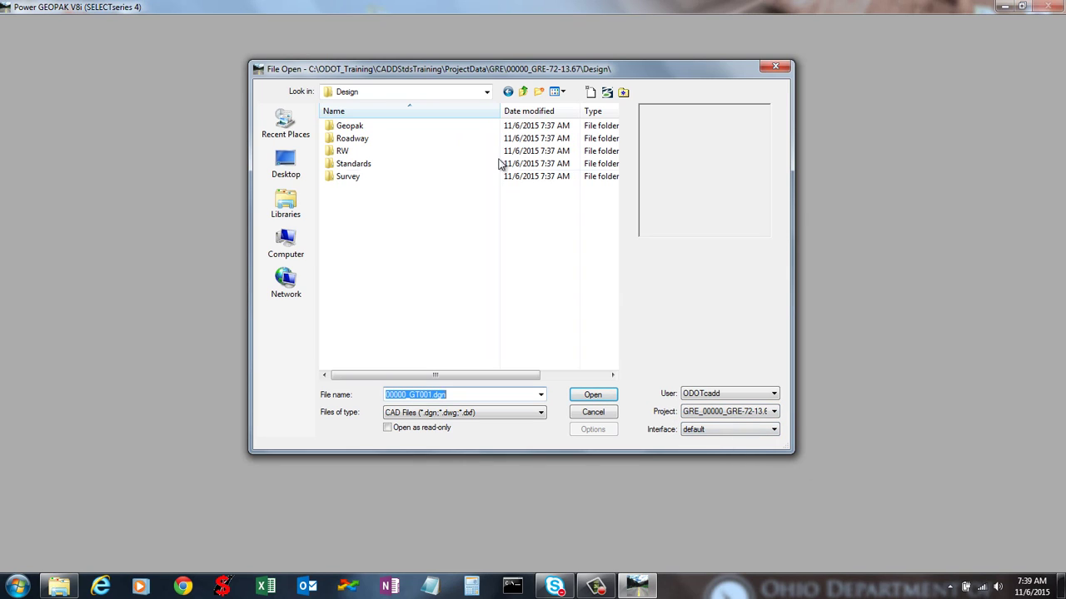
double_click(352, 138)
double_click(356, 164)
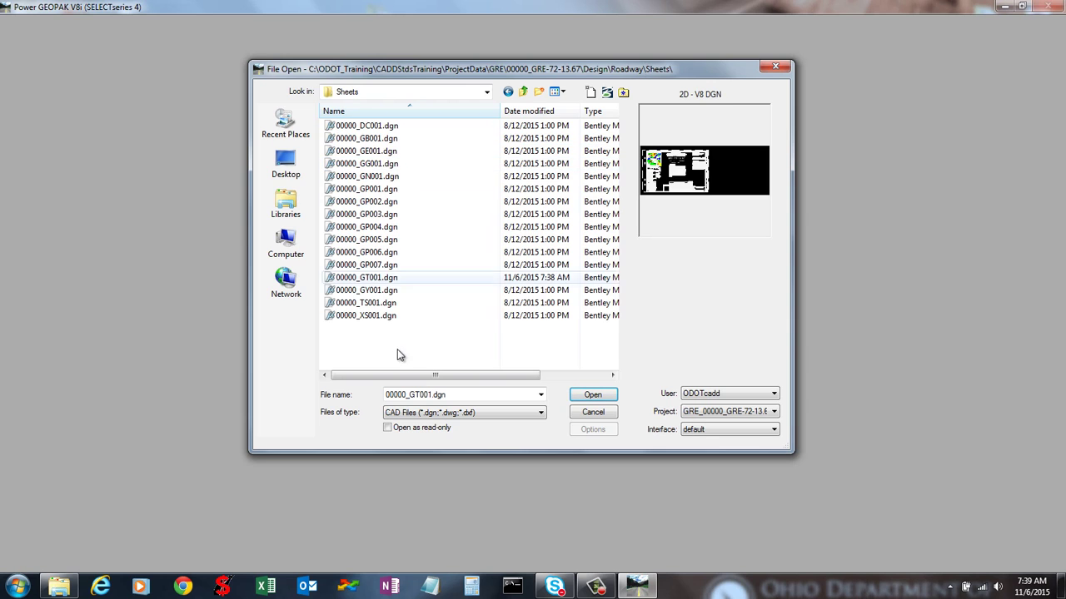
click(379, 278)
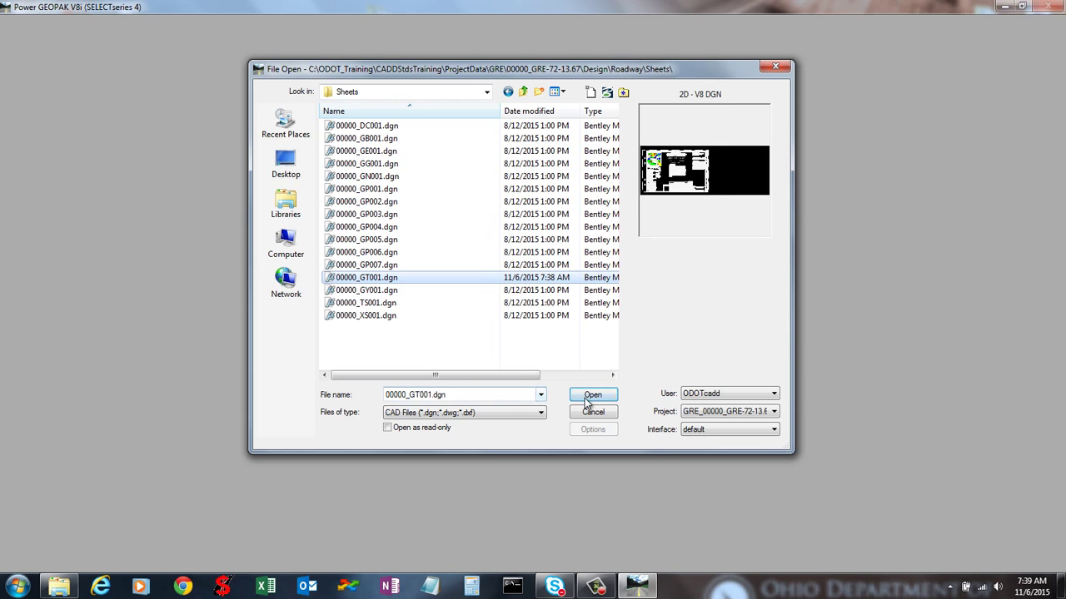
click(590, 396)
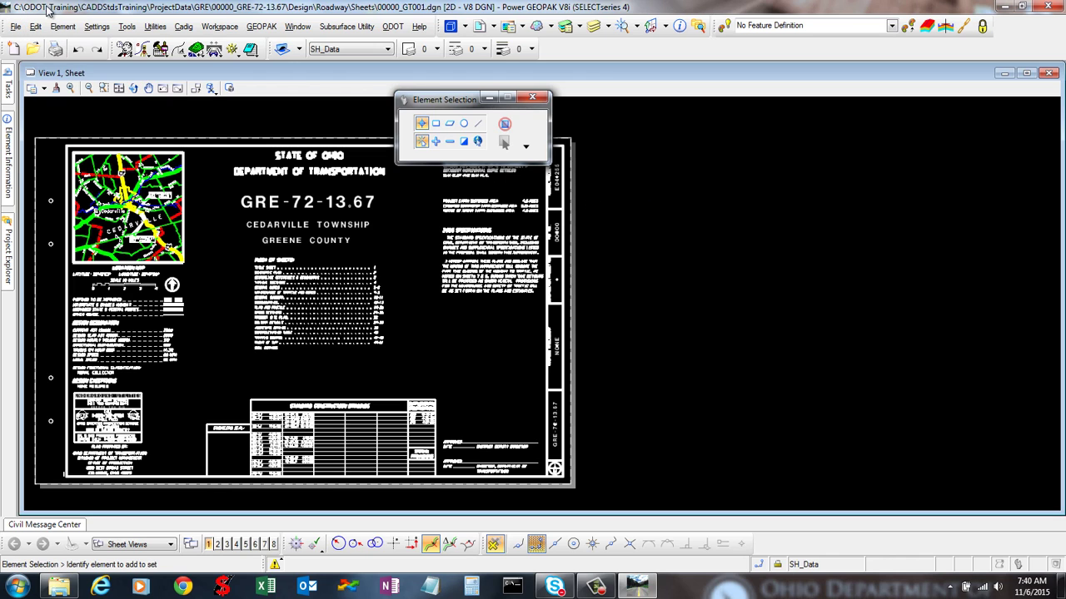
Launch Print Organizer from the File menu and move it right to reveal the drawing.
click(16, 26)
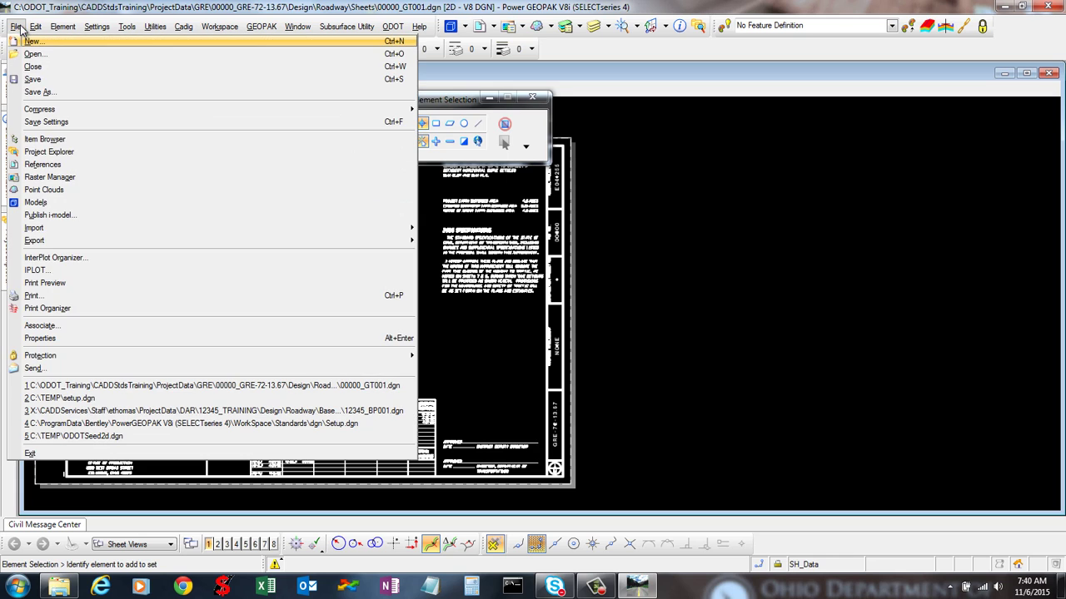
click(46, 309)
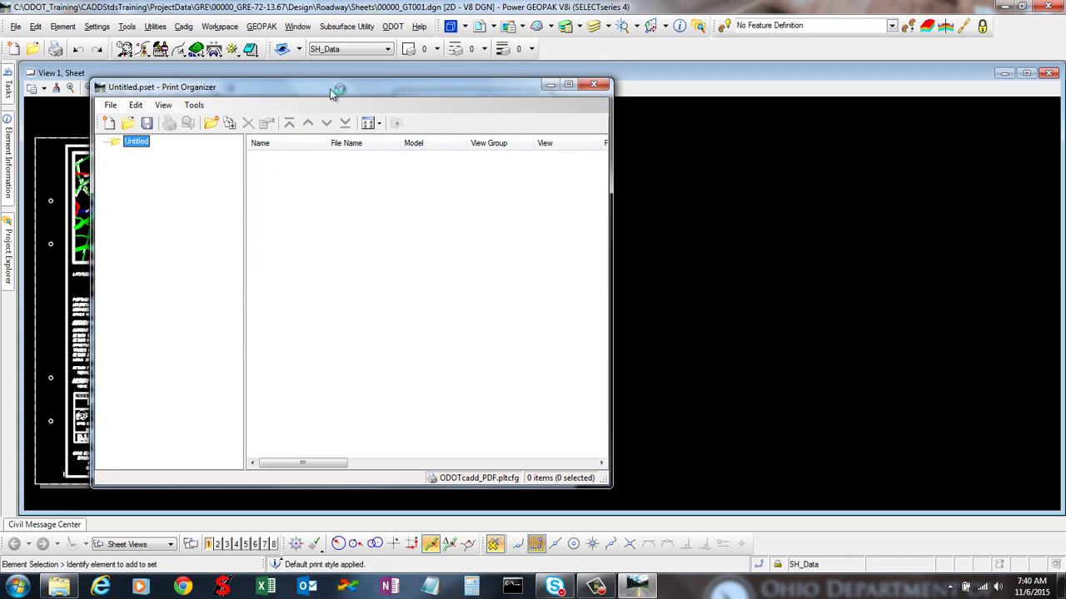
drag(330, 93, 426, 88)
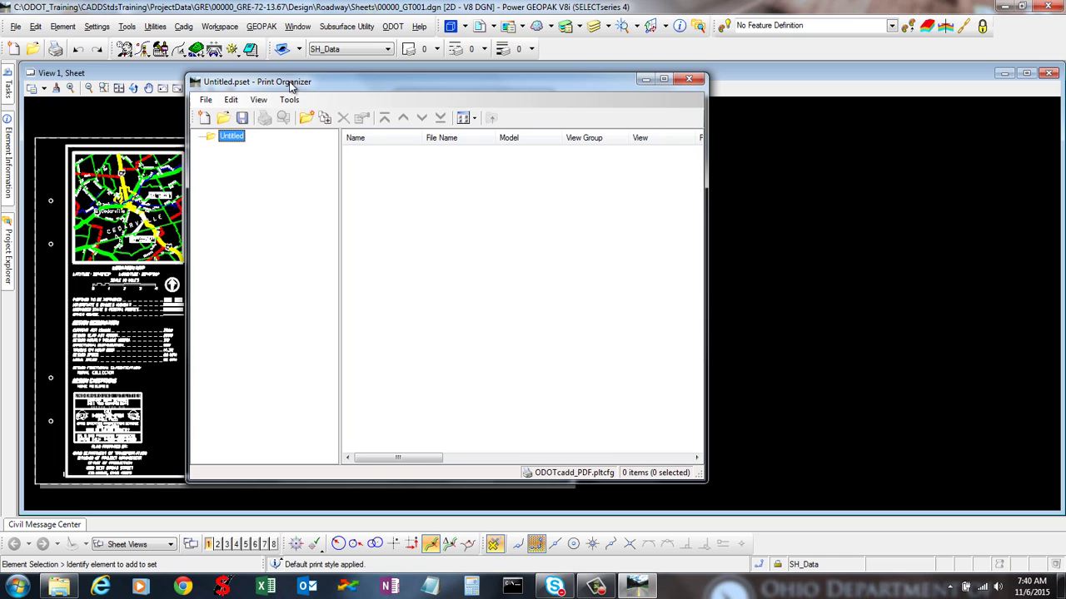
Load ODOTcadd_PDF.pltcfg from the pltcfg folder as the print set's printer driver.
click(604, 473)
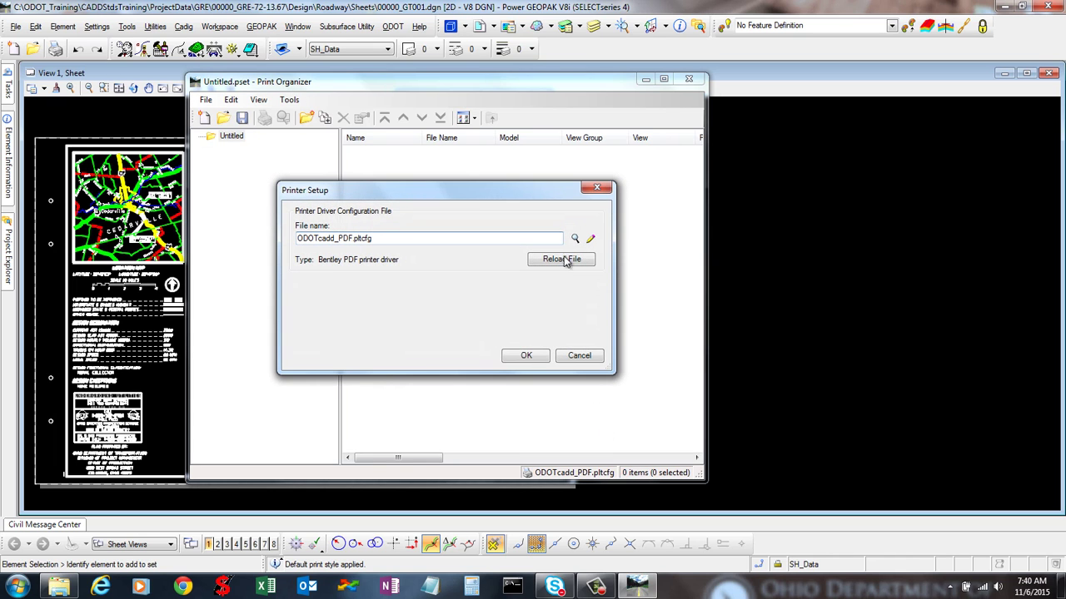
click(574, 238)
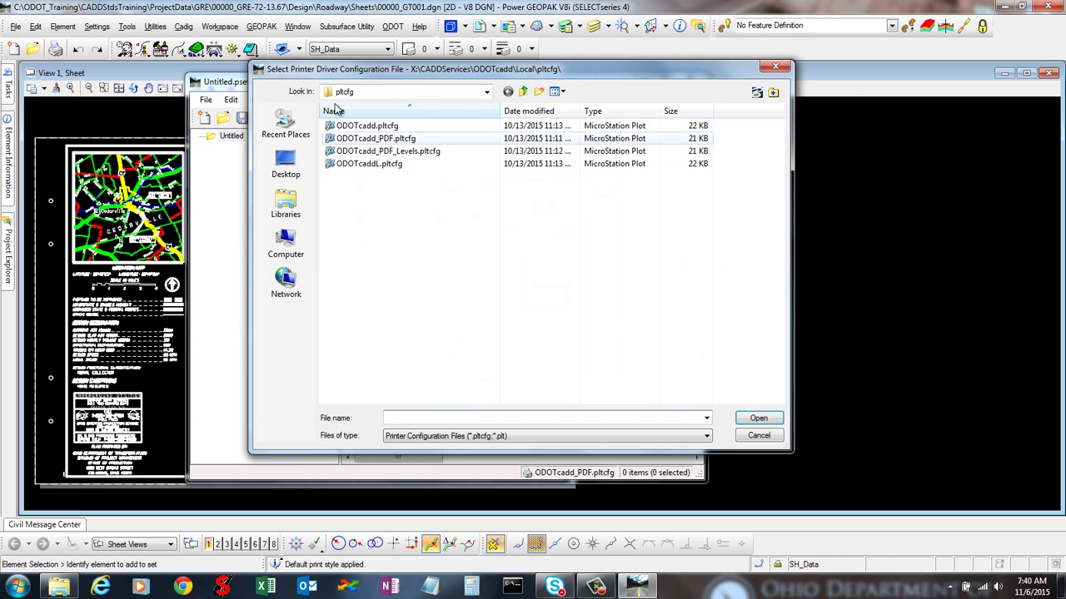
drag(341, 75, 314, 89)
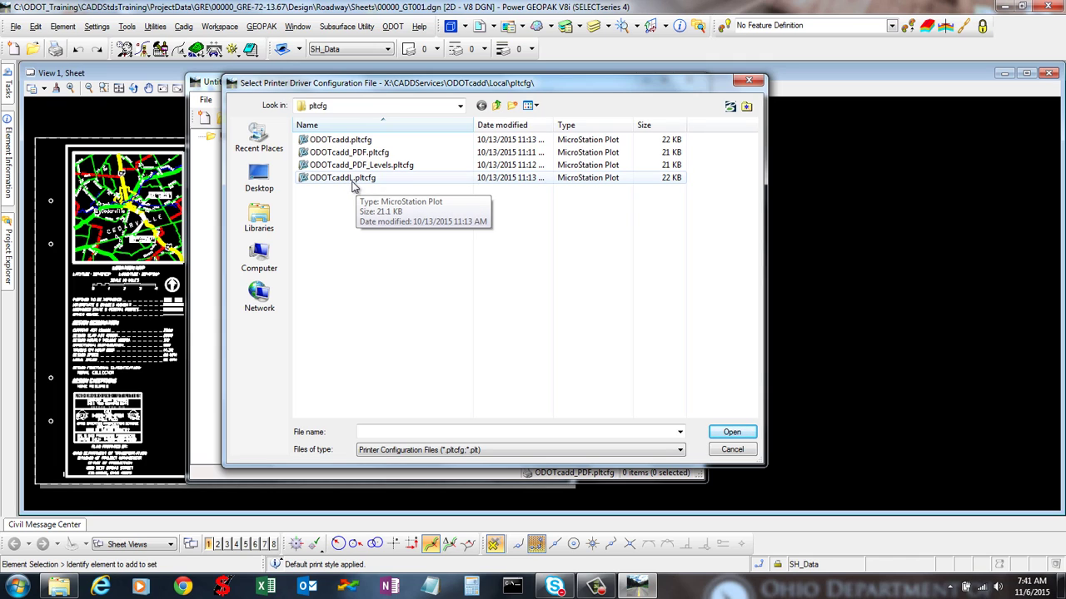
click(366, 153)
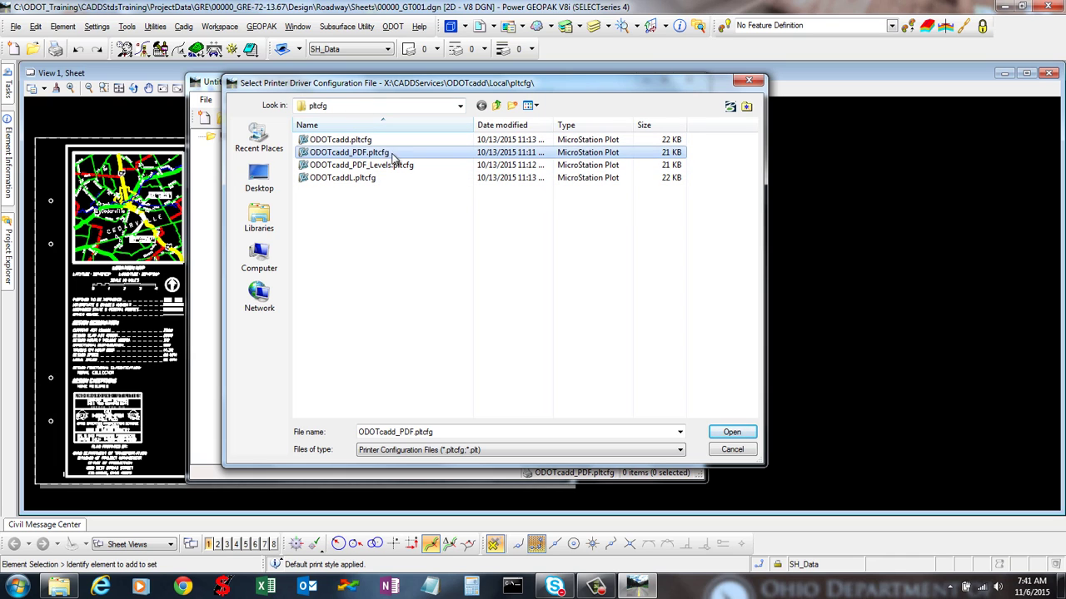
click(746, 435)
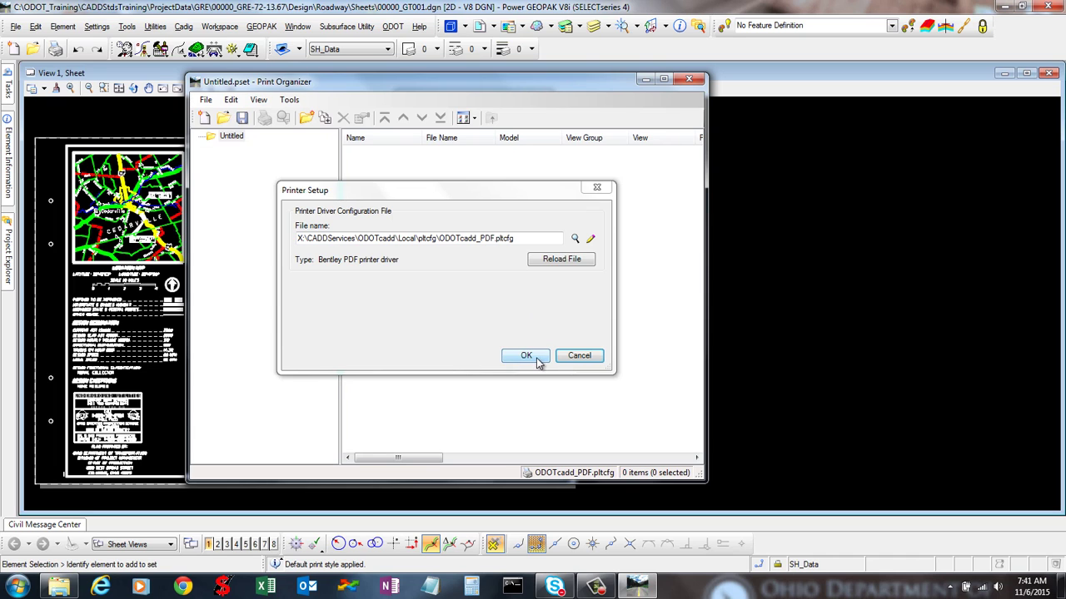
click(537, 360)
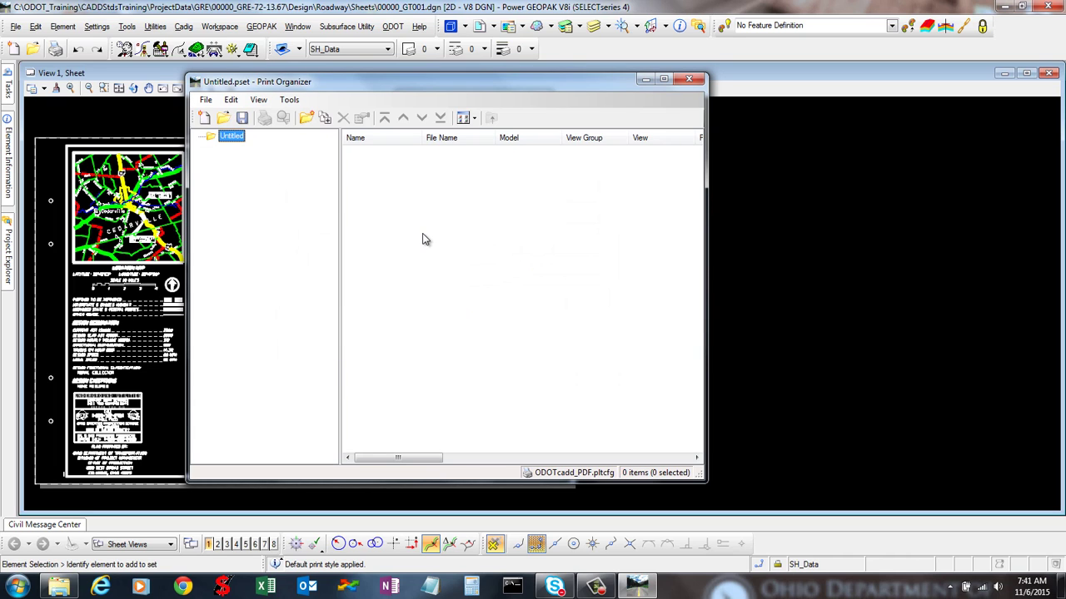
Open the 00000.pset print set, discarding the unsaved Untitled.pset.
drag(247, 87, 296, 94)
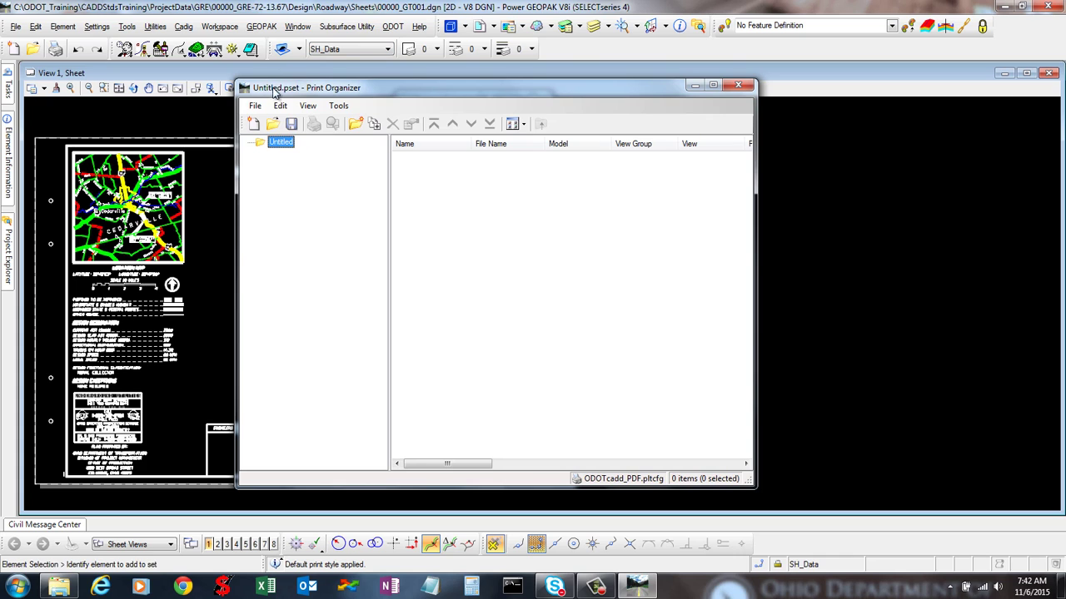
click(255, 106)
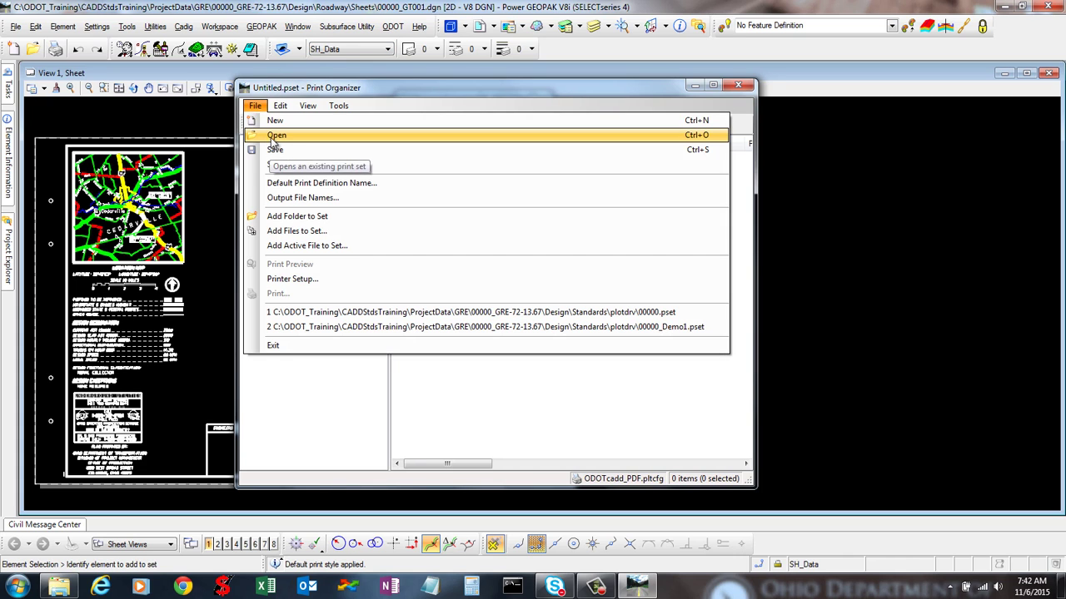
click(275, 135)
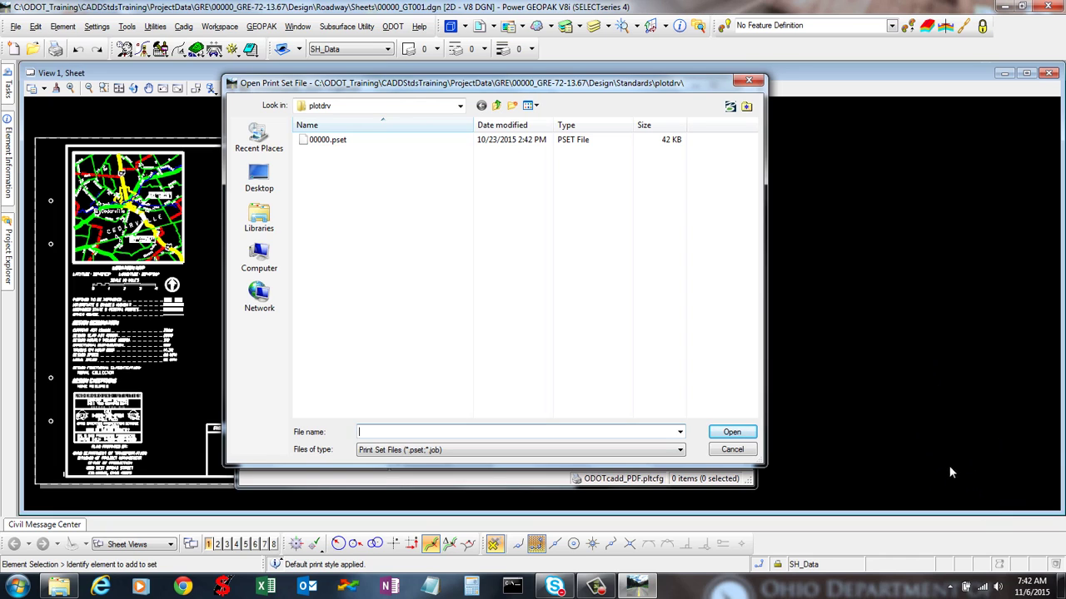
click(315, 141)
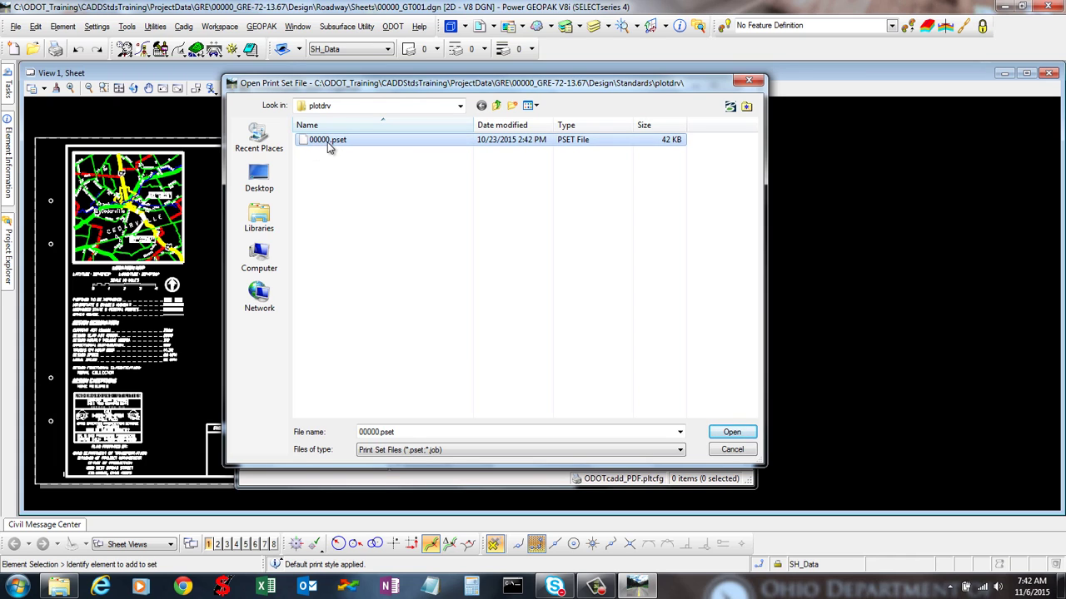
click(732, 433)
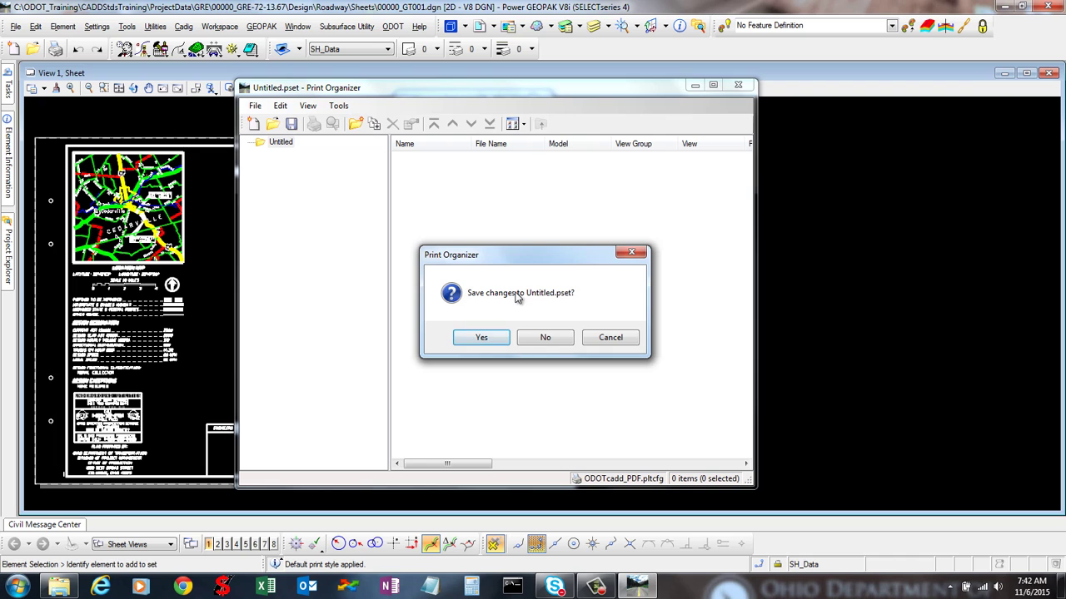
click(551, 340)
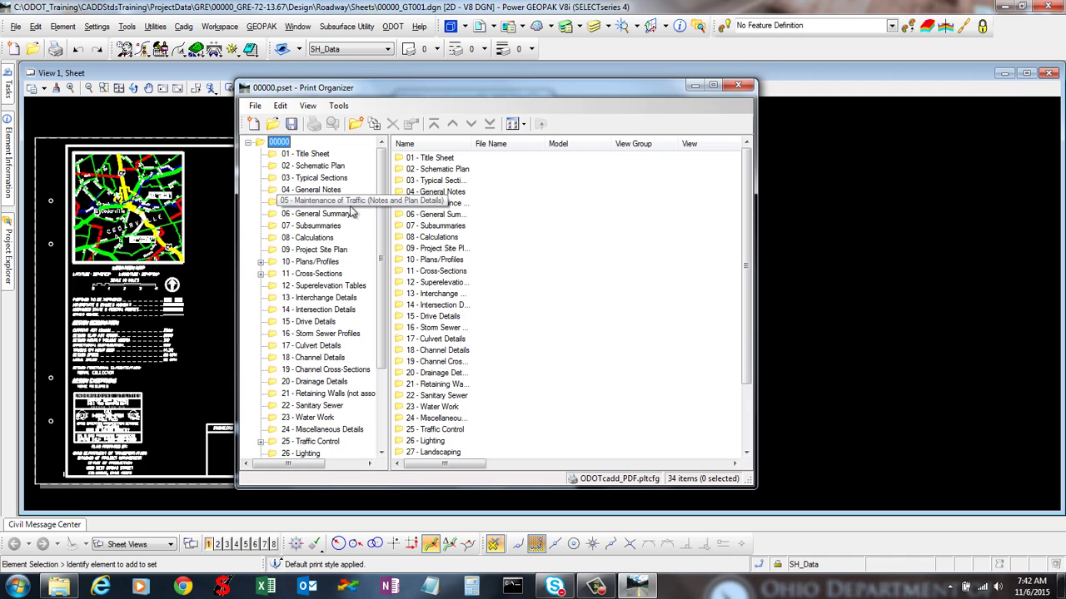
scroll(386, 242, down, 1)
scroll(385, 242, up, 1)
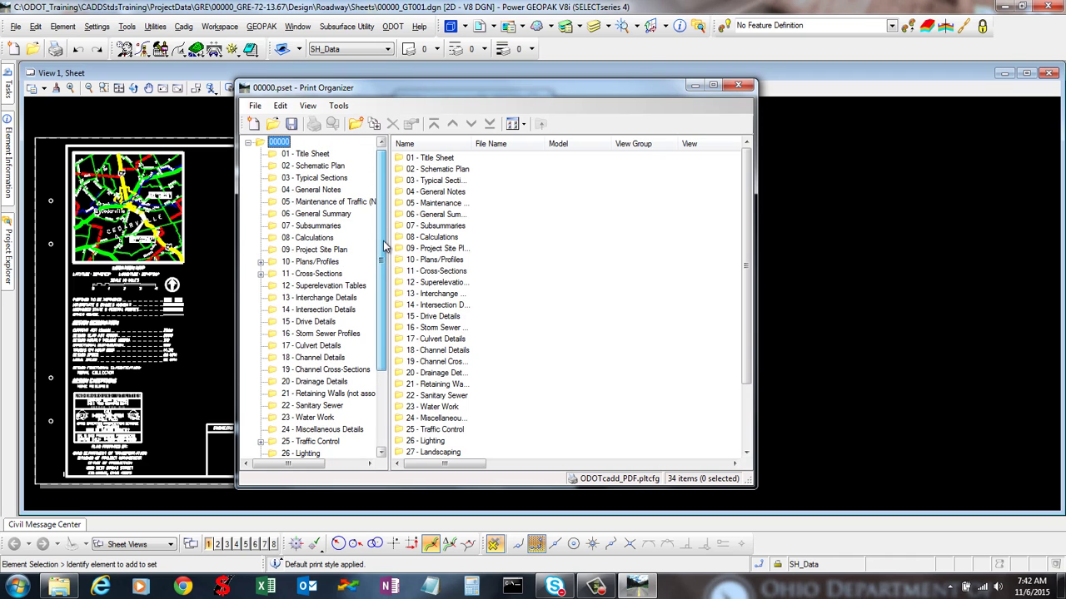
click(323, 298)
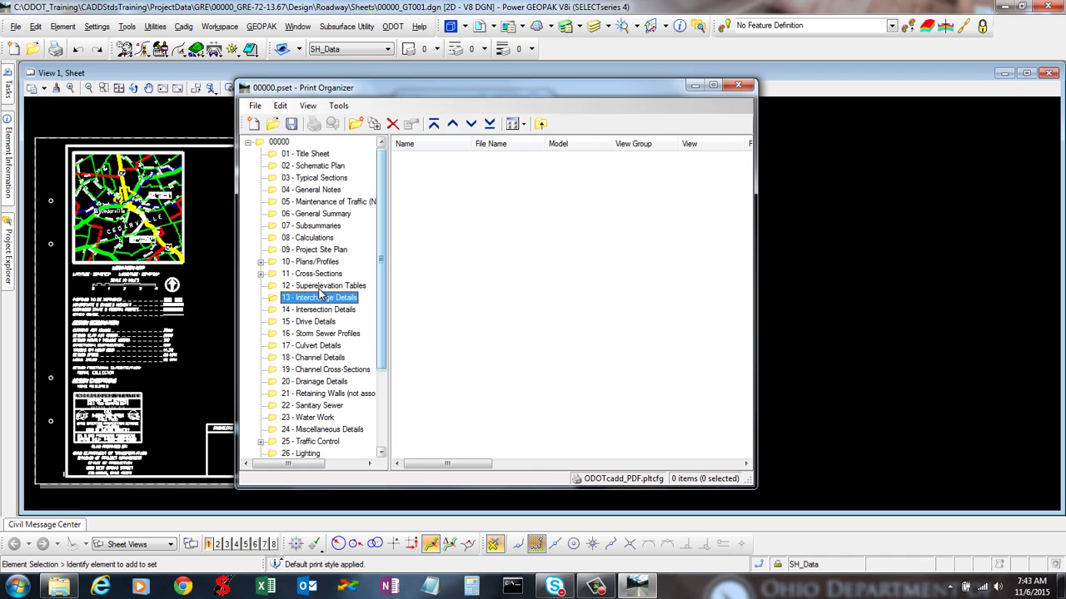
click(261, 263)
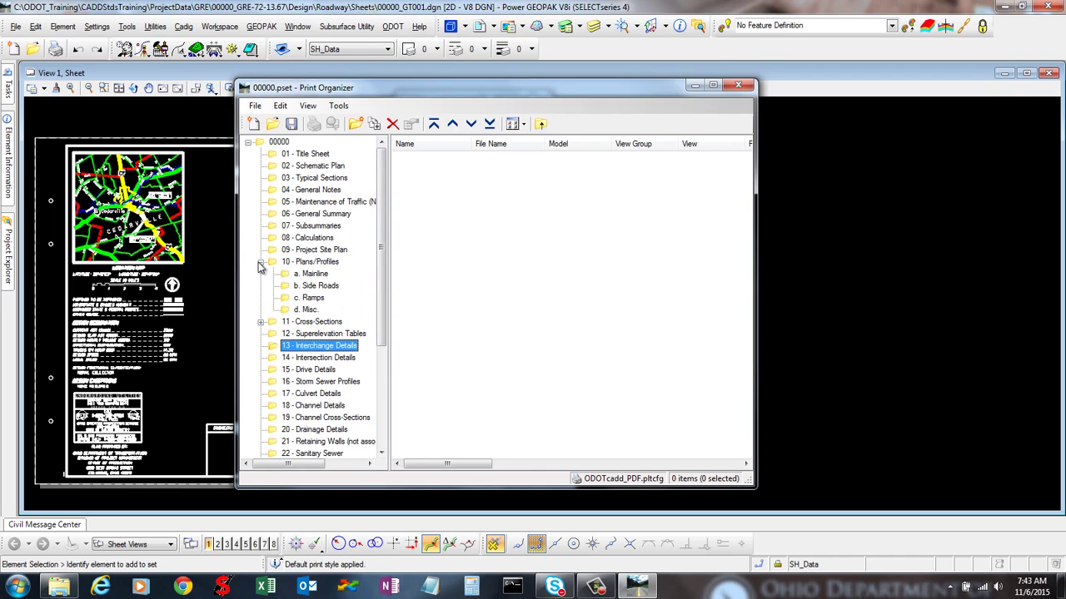
click(319, 275)
click(321, 262)
click(320, 274)
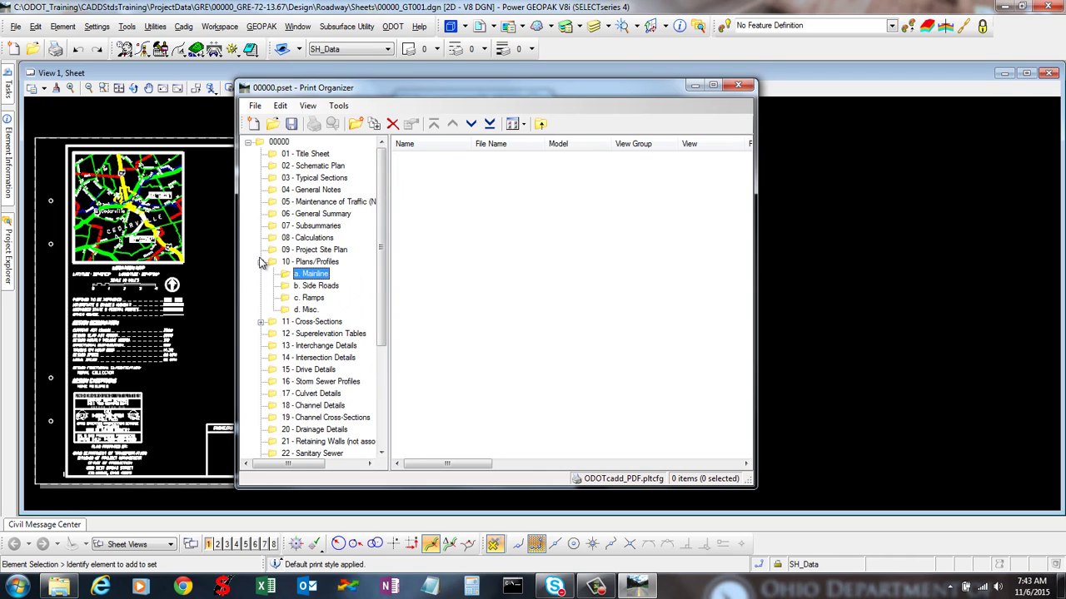
click(261, 262)
click(315, 417)
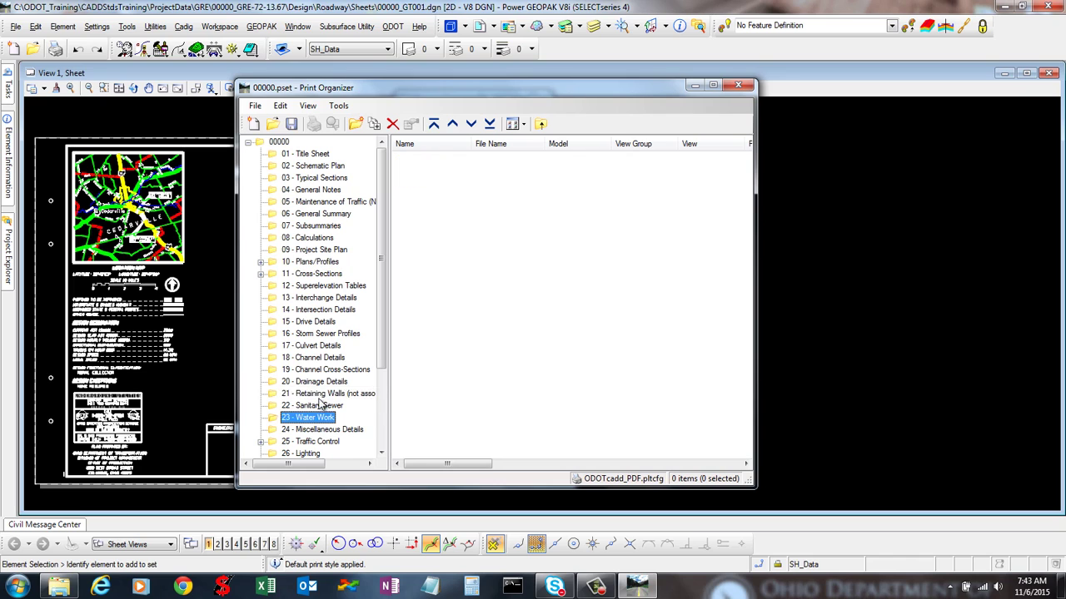
right_click(317, 359)
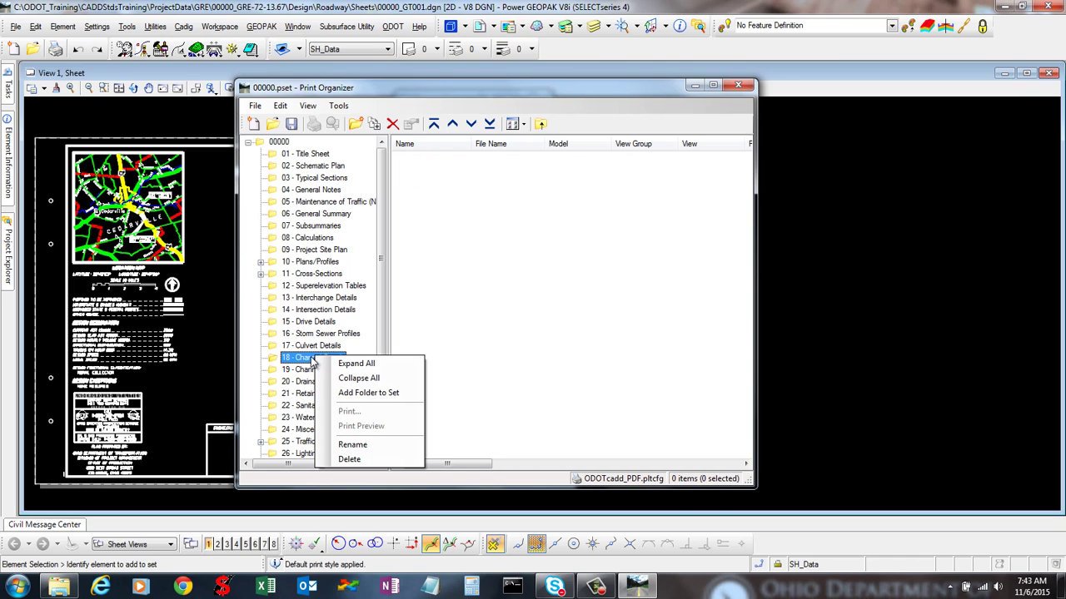
click(346, 459)
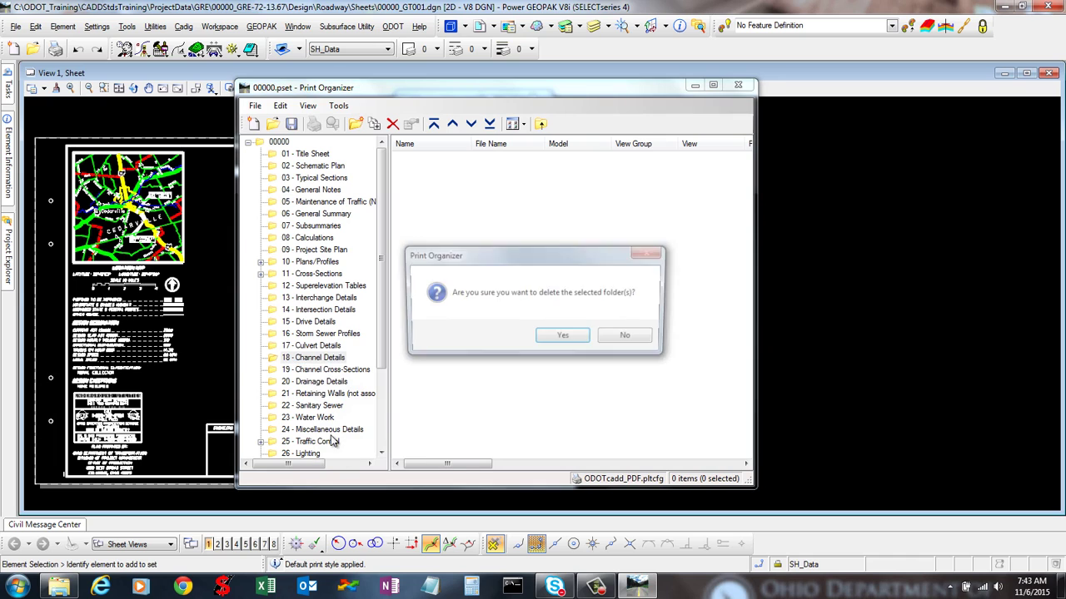
click(576, 334)
right_click(327, 360)
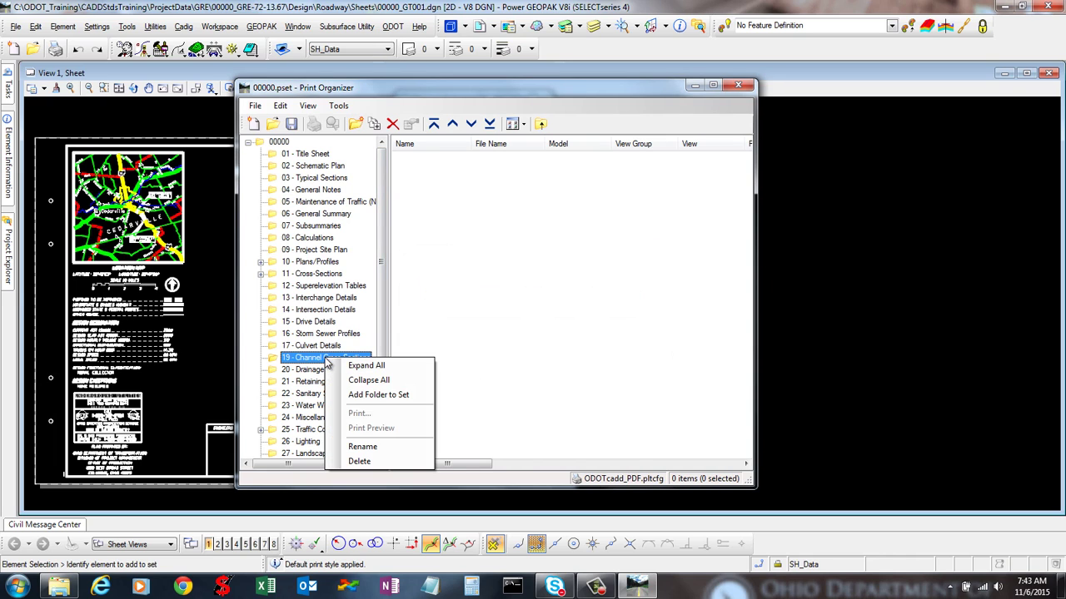
click(362, 446)
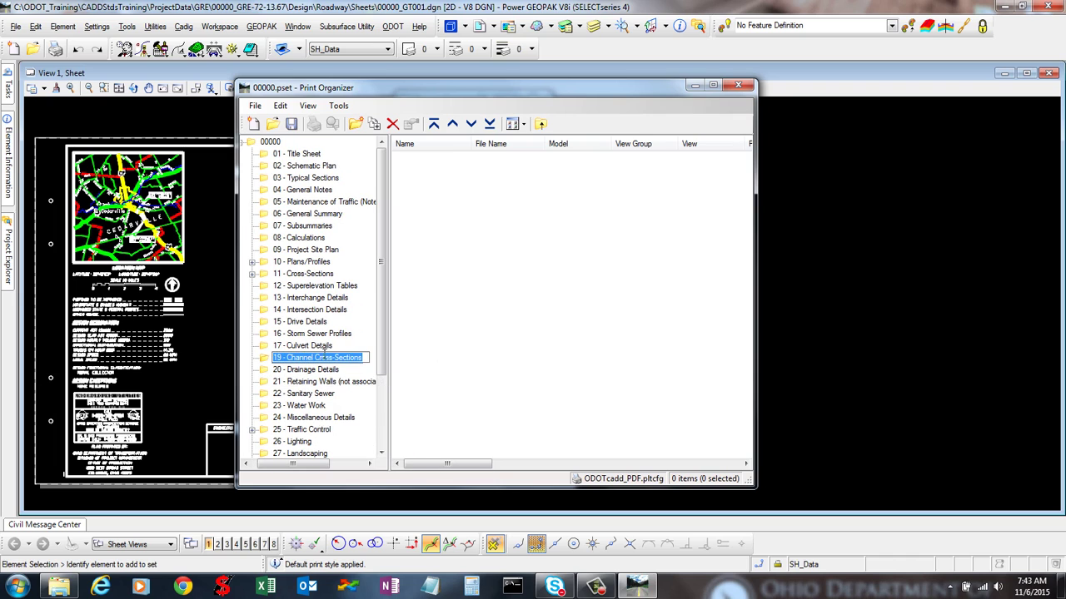
key(Escape)
click(255, 106)
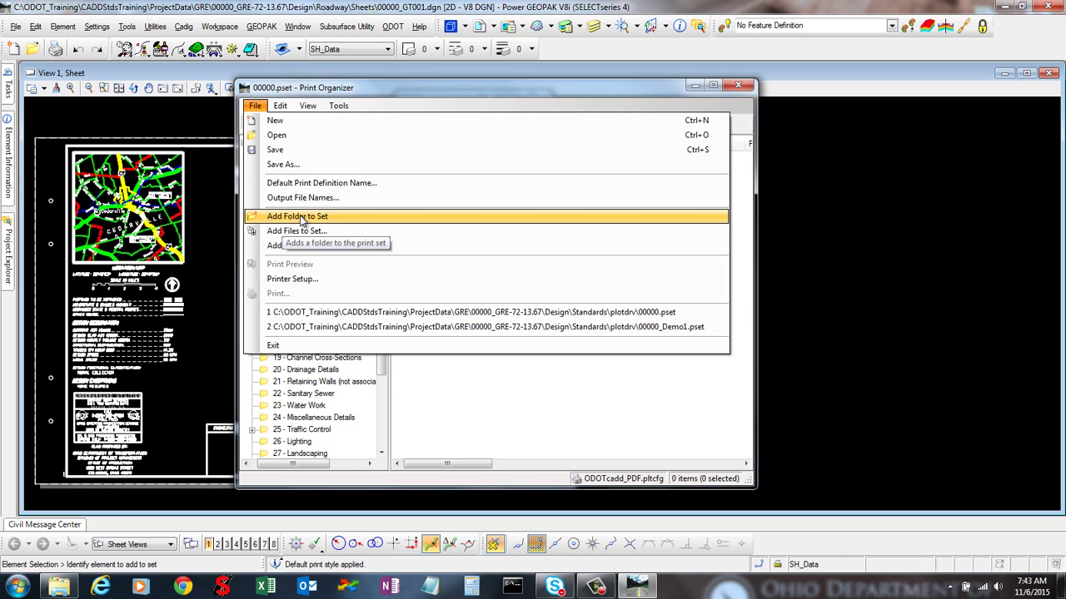
click(322, 216)
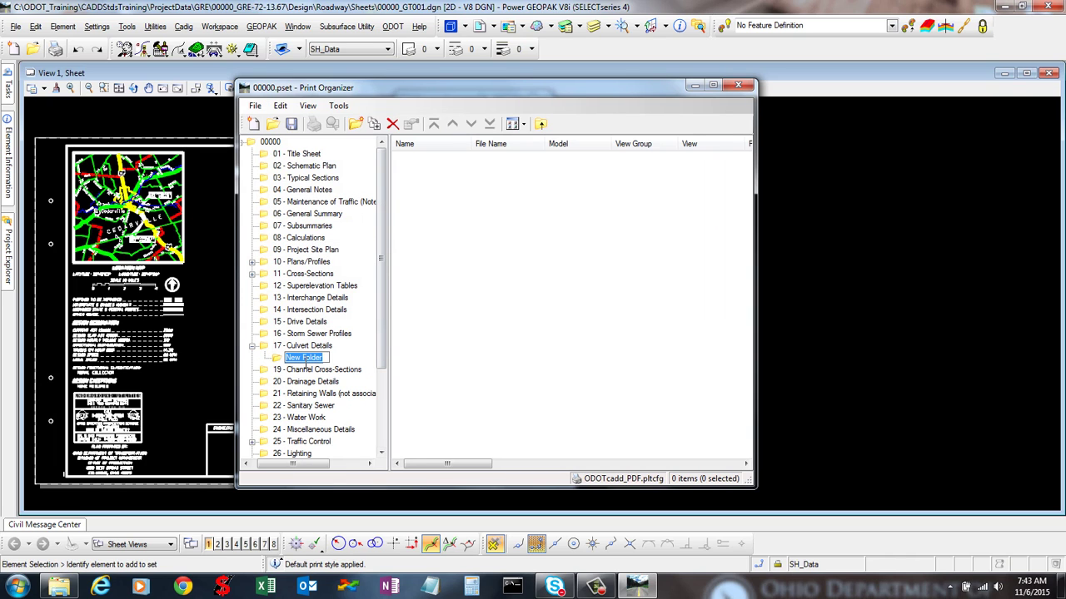
text(sgdsd)
key(Return)
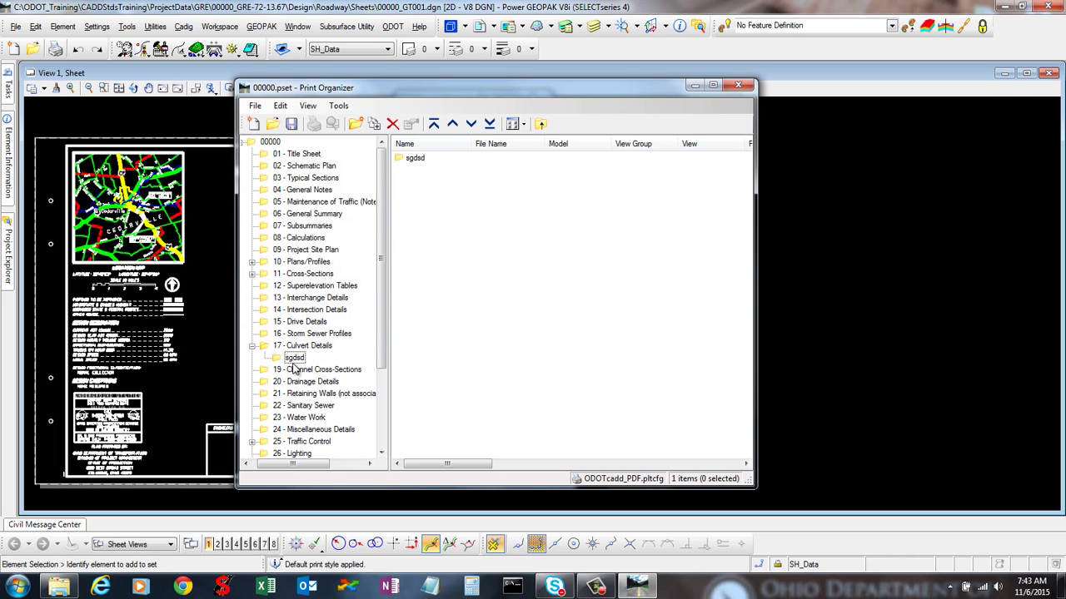
right_click(296, 359)
click(328, 465)
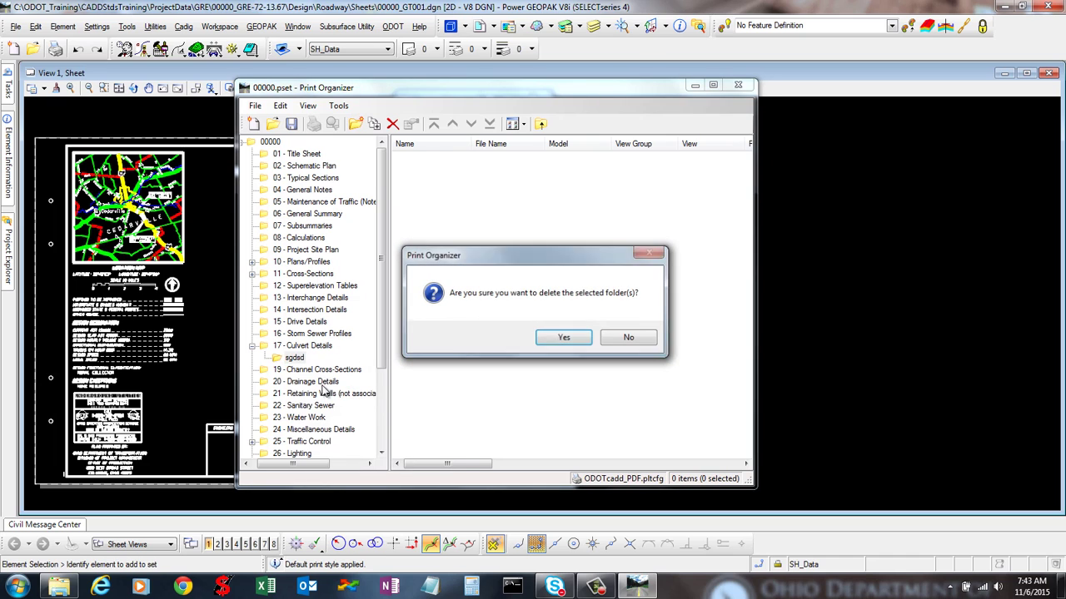
click(562, 338)
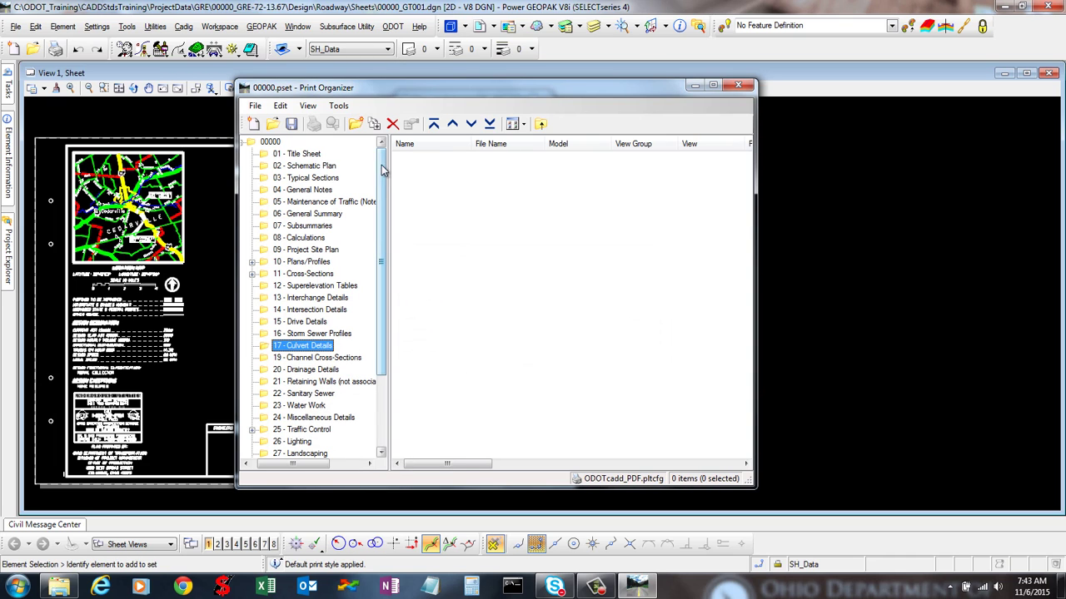
Select the 01 - Title Sheet folder in the print set.
drag(402, 87, 450, 86)
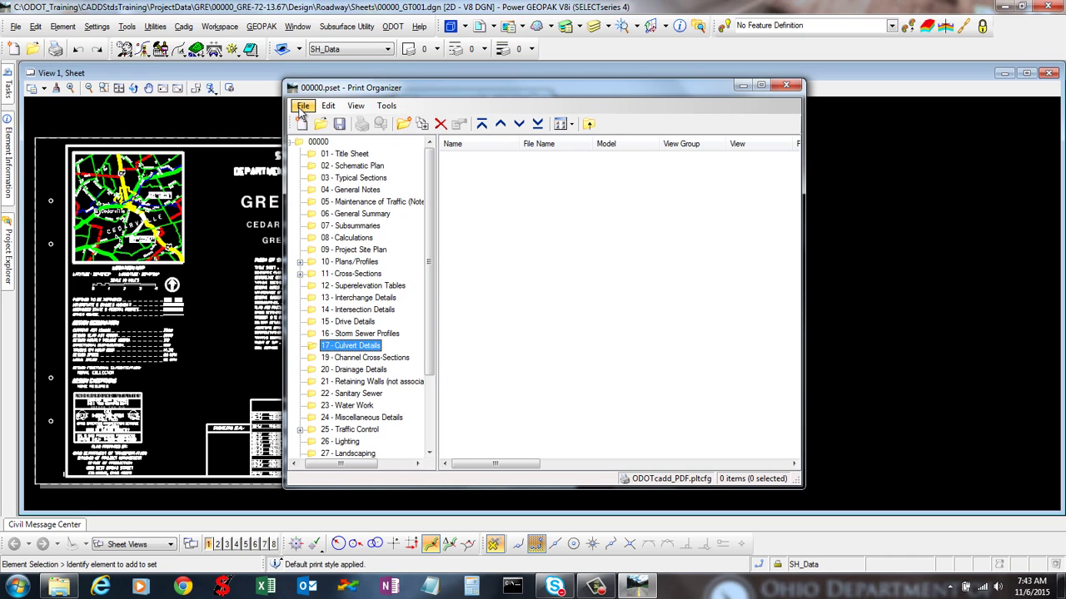
click(302, 107)
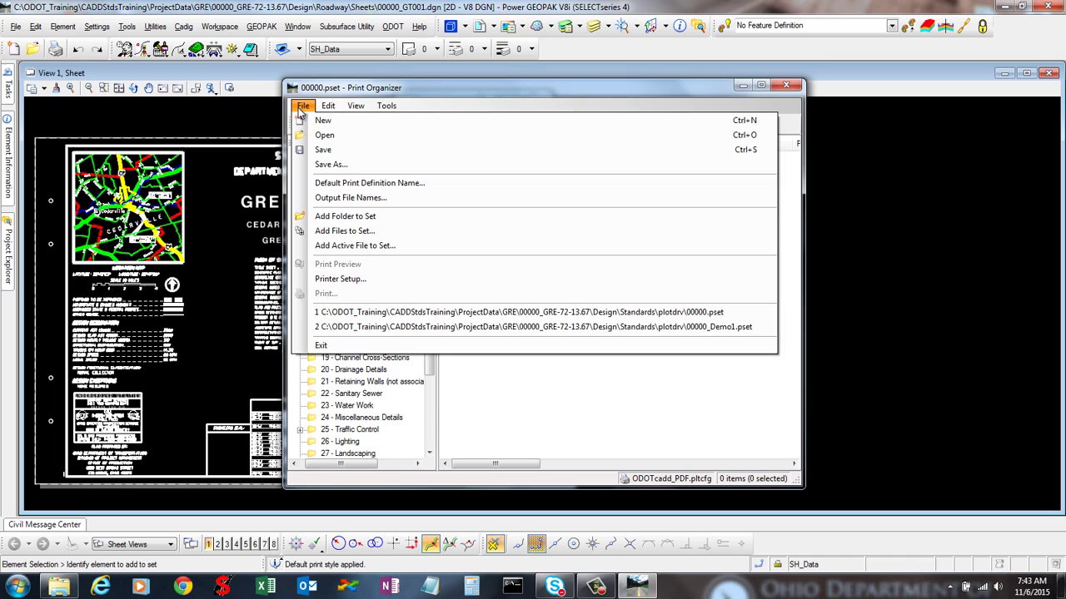
key(Escape)
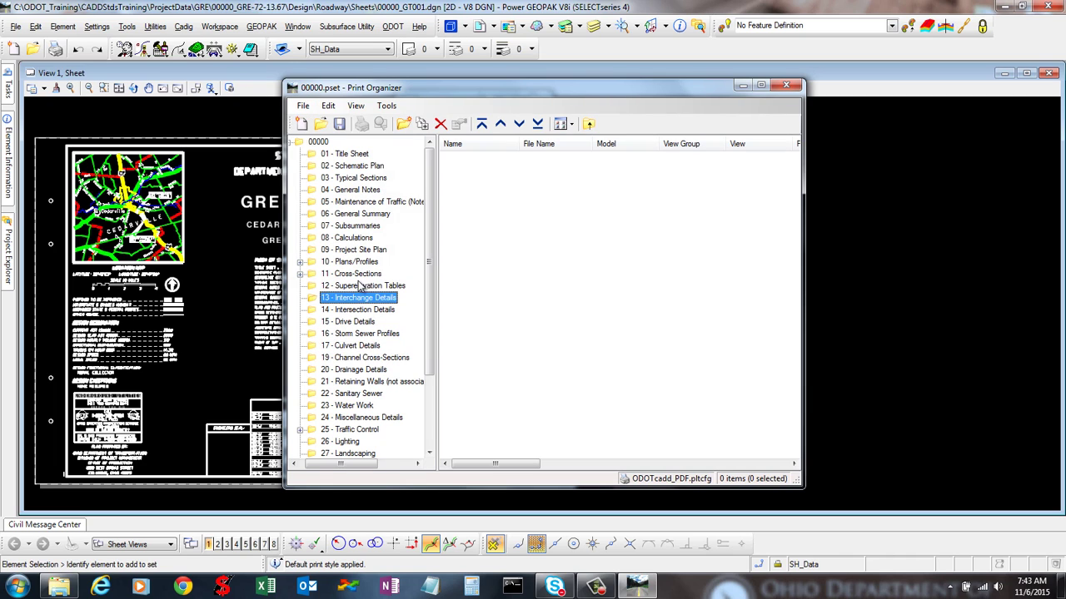
click(352, 168)
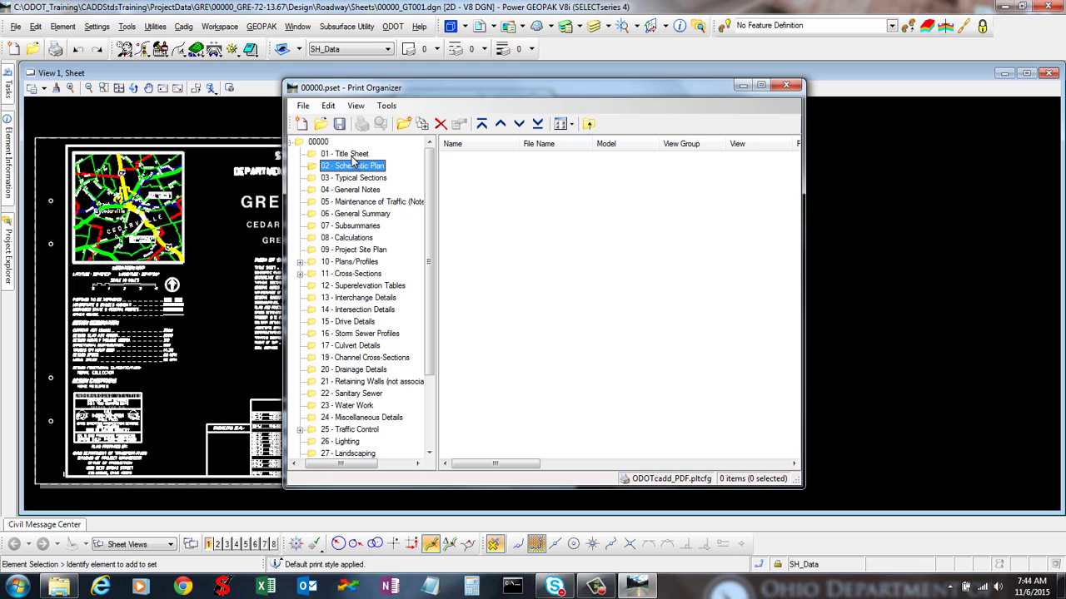
click(351, 156)
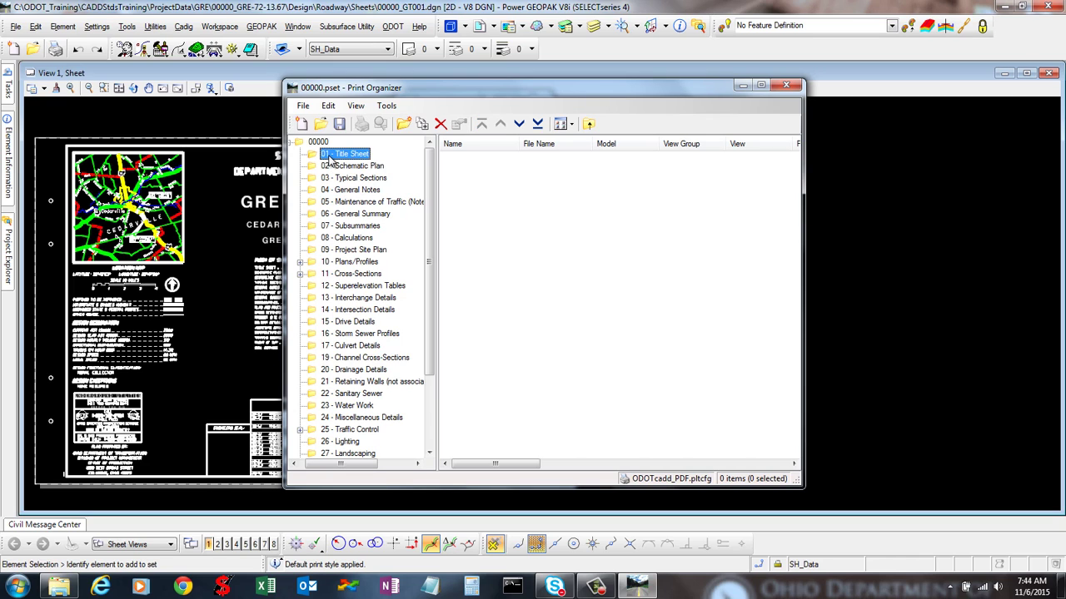
click(352, 166)
click(351, 155)
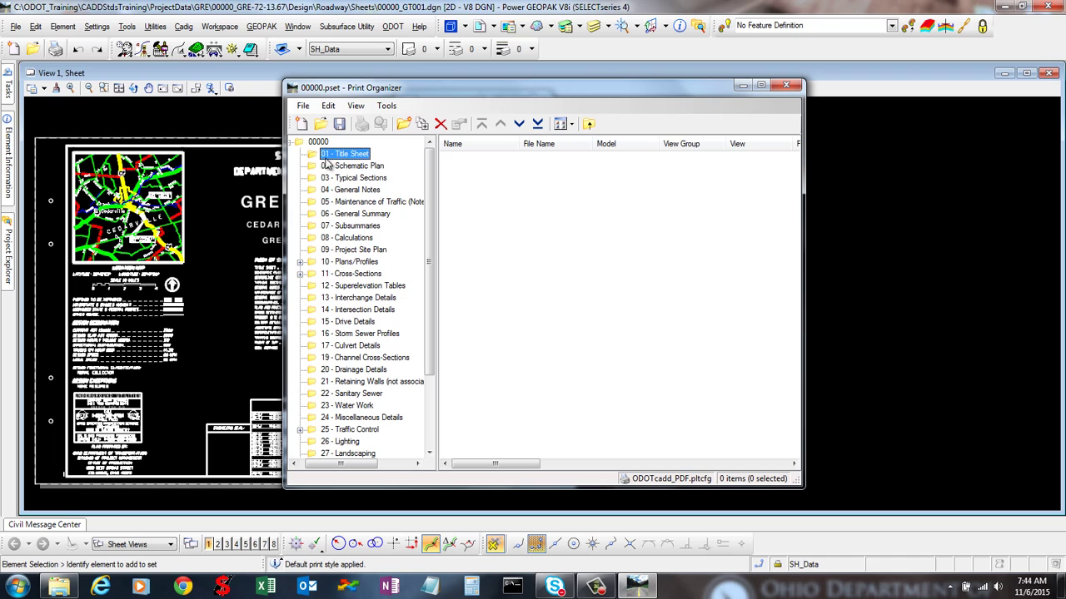
Add the active file as a GENERAL TITLE print definition styled ODOT PDF 11x17.
click(303, 105)
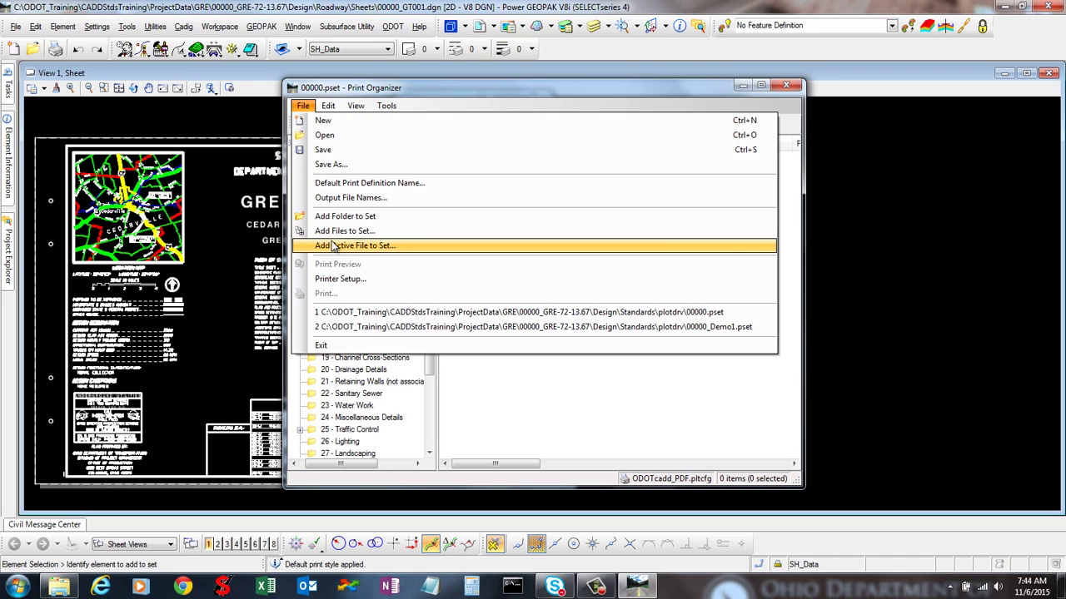
click(367, 246)
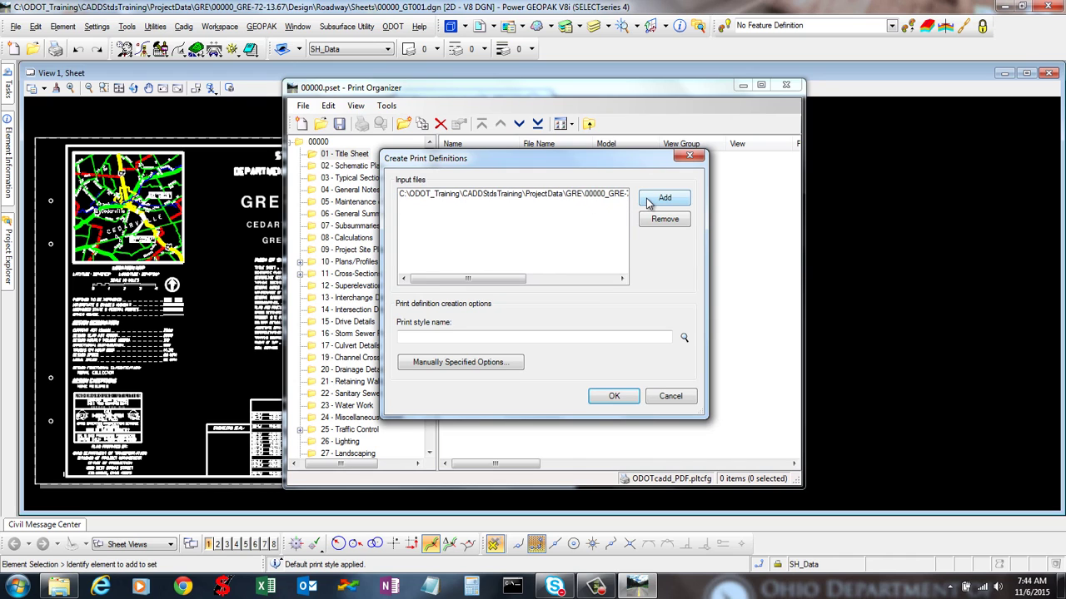
drag(600, 157, 632, 142)
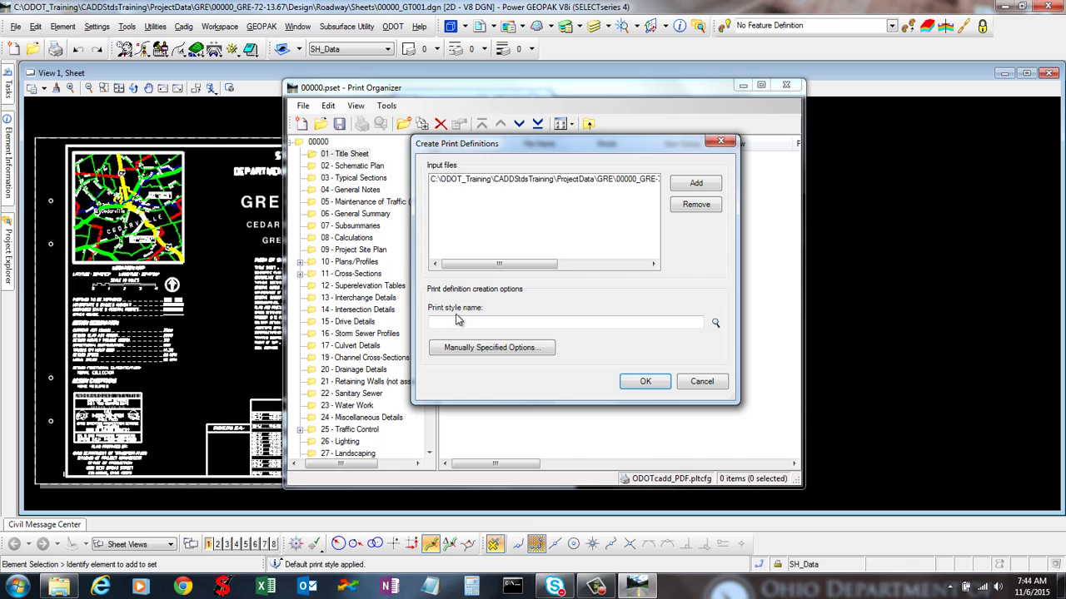
click(631, 321)
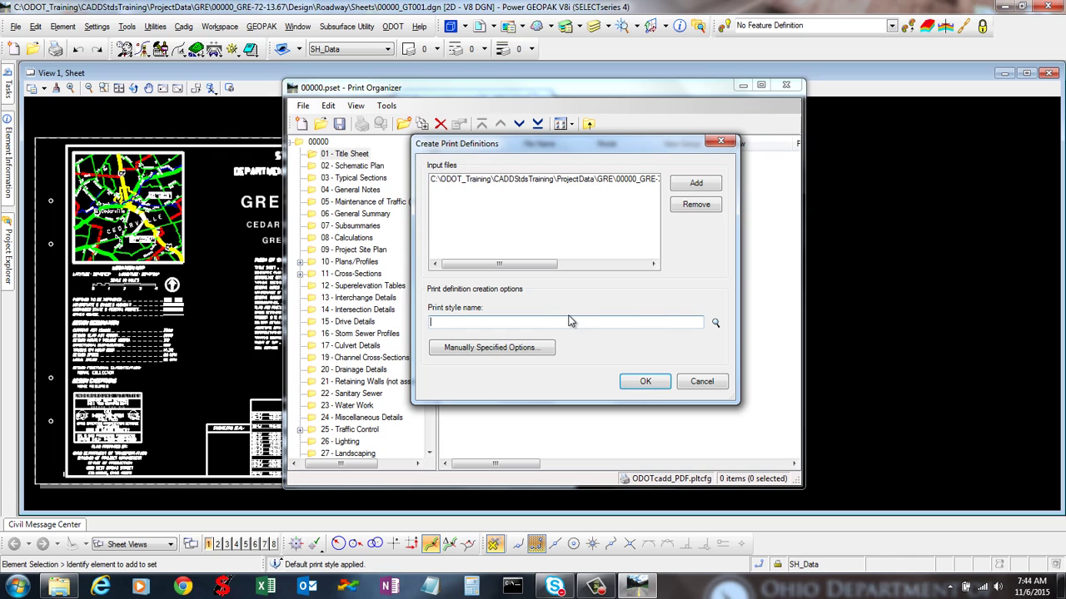
click(715, 322)
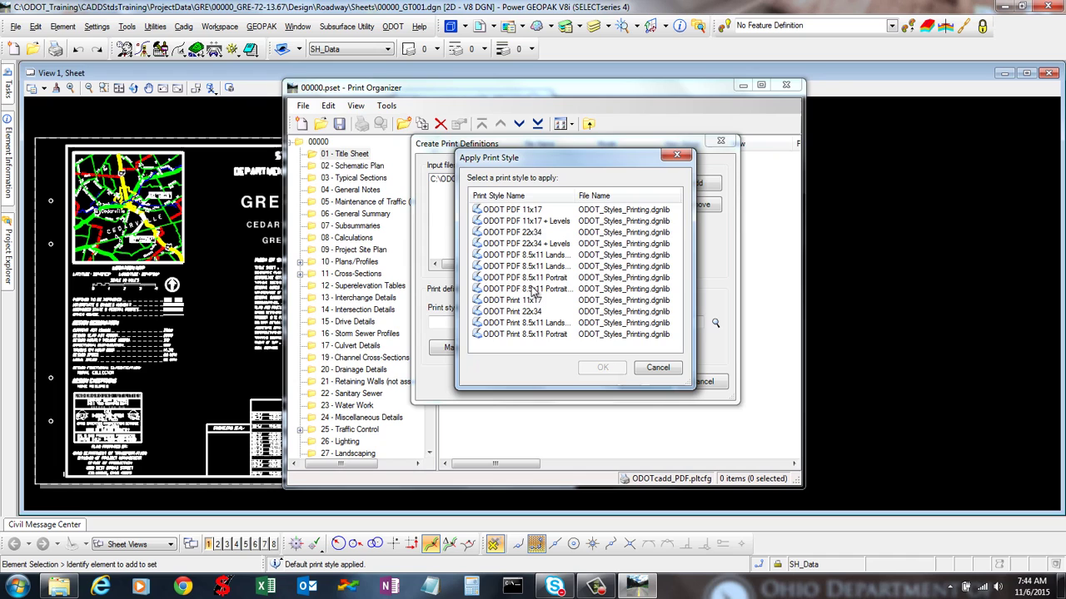
click(523, 211)
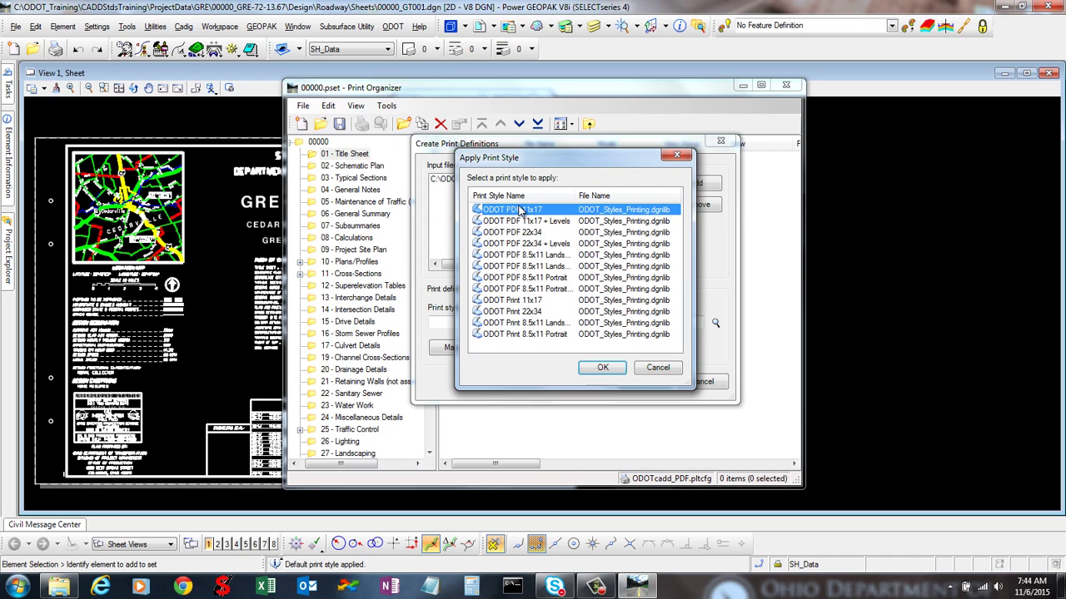
click(602, 368)
click(643, 383)
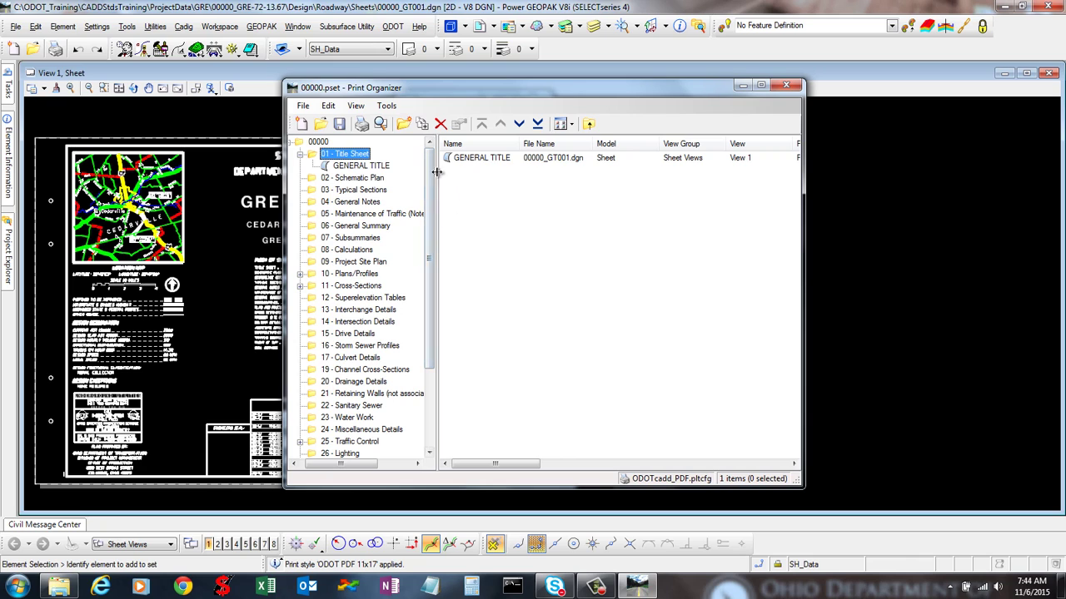
Browse Windows Explorer to ProjectData\GRE\00000_GRE-72-13.67\Design\Roadway\Sheets.
click(363, 178)
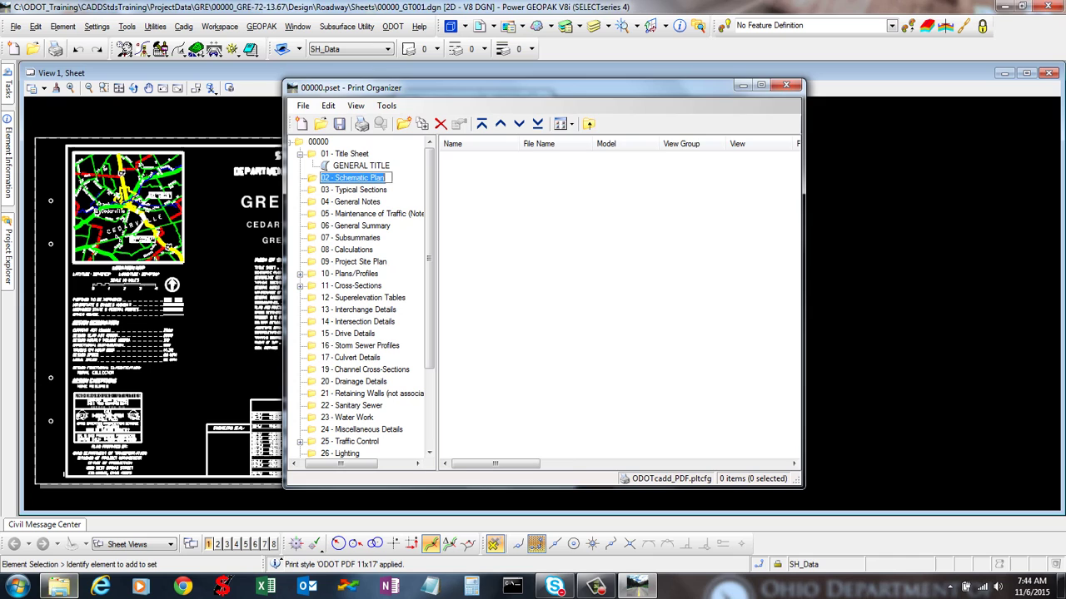
click(59, 586)
double_click(799, 170)
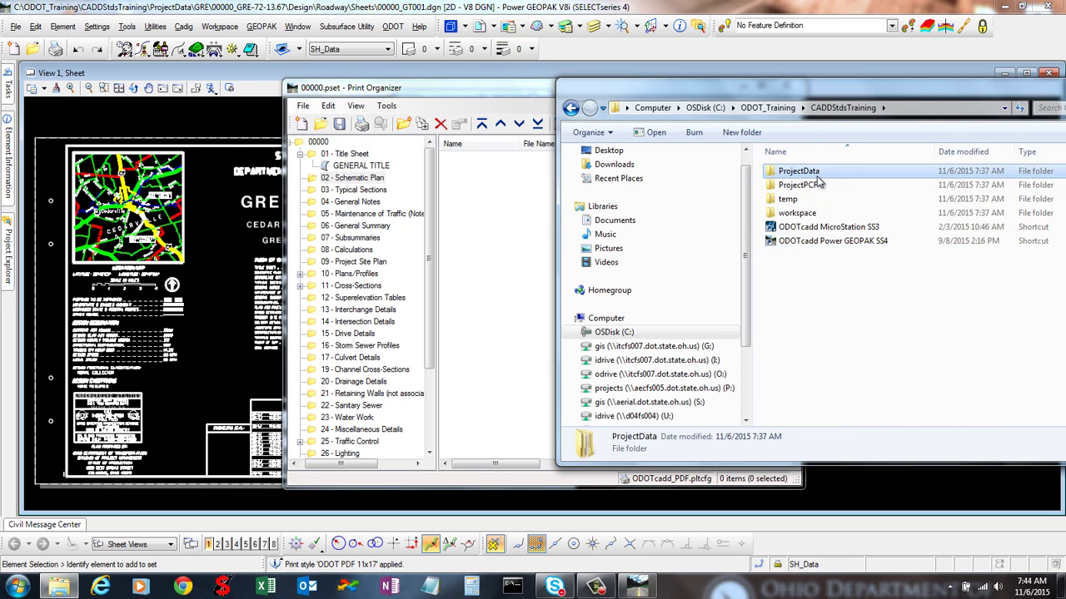
double_click(812, 172)
click(815, 172)
double_click(814, 173)
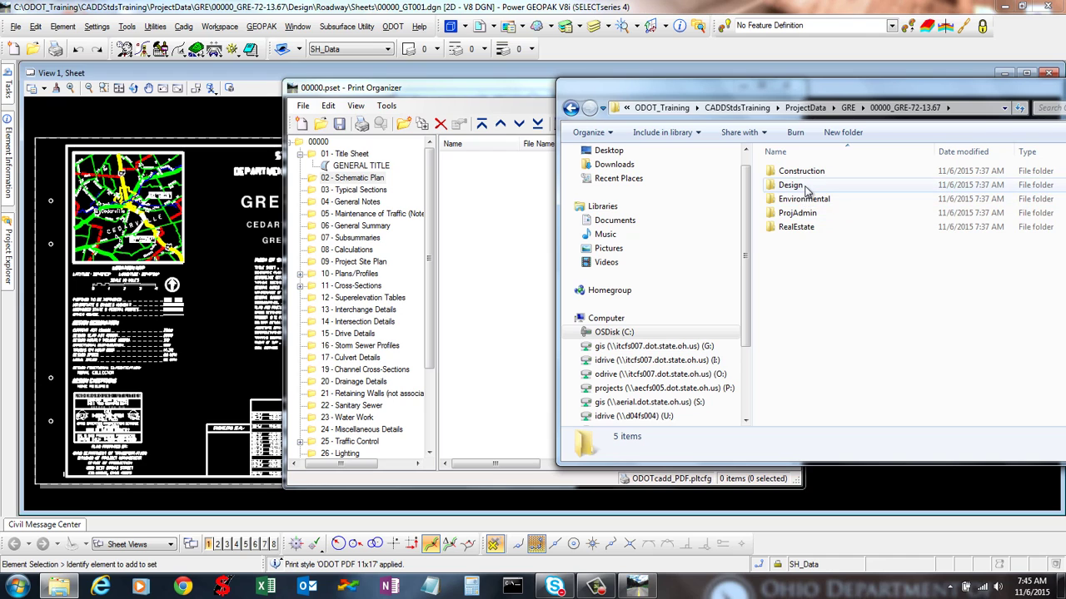
double_click(795, 186)
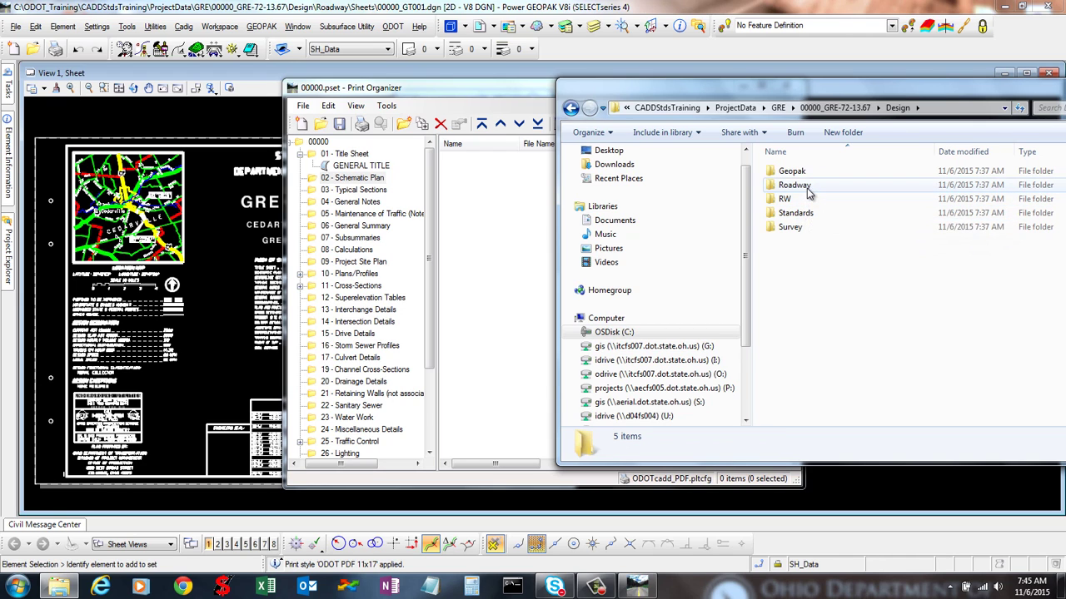
double_click(799, 190)
double_click(806, 214)
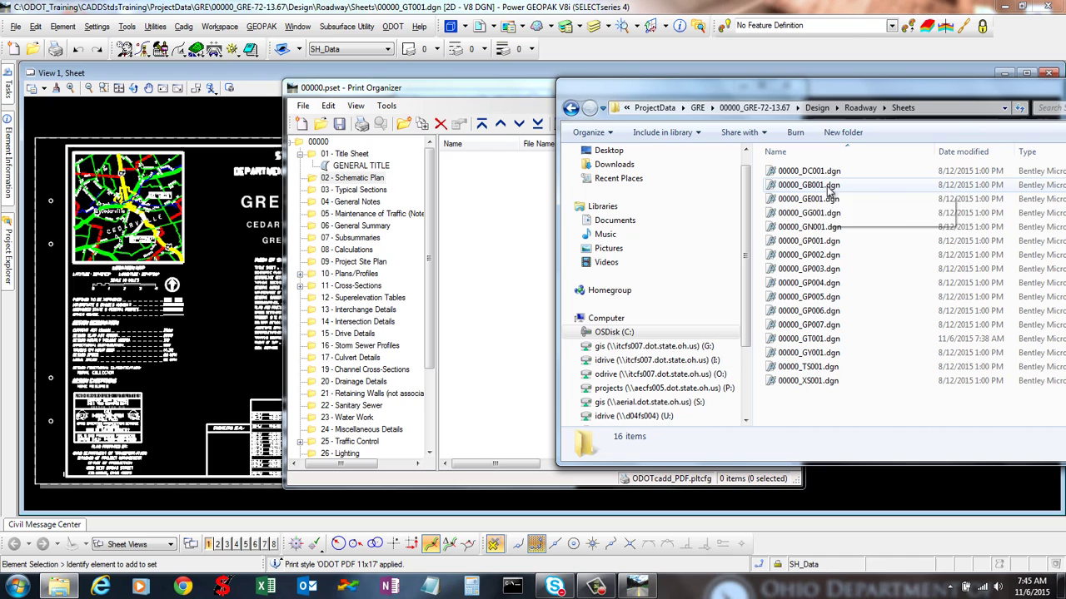
Drag 00000_GN001.dgn onto 04 - General Notes to create its two GENERAL NOTES definitions.
click(820, 227)
drag(820, 227, 369, 207)
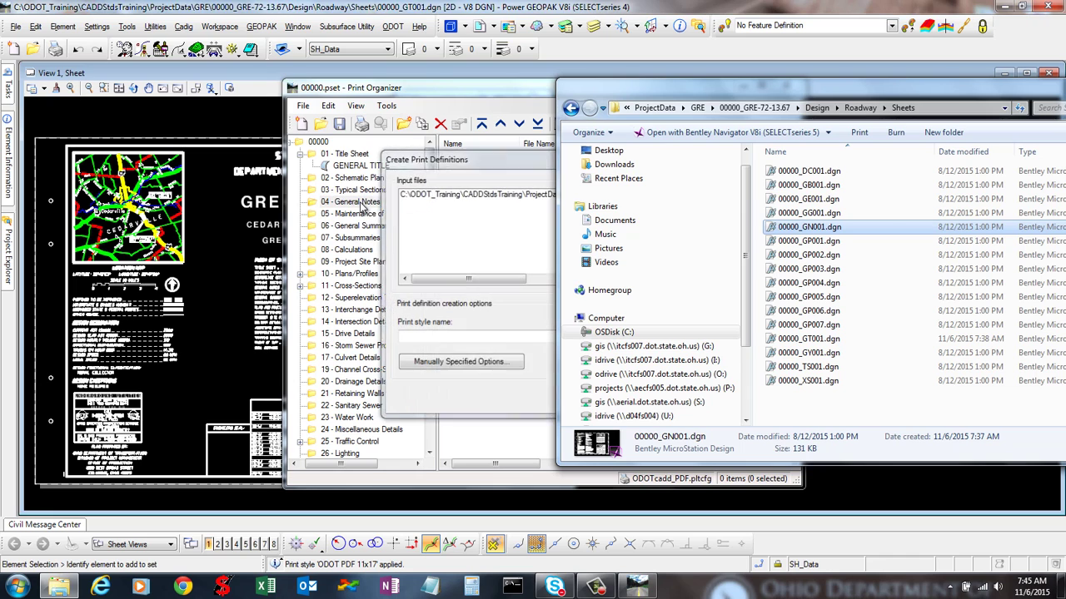
click(425, 159)
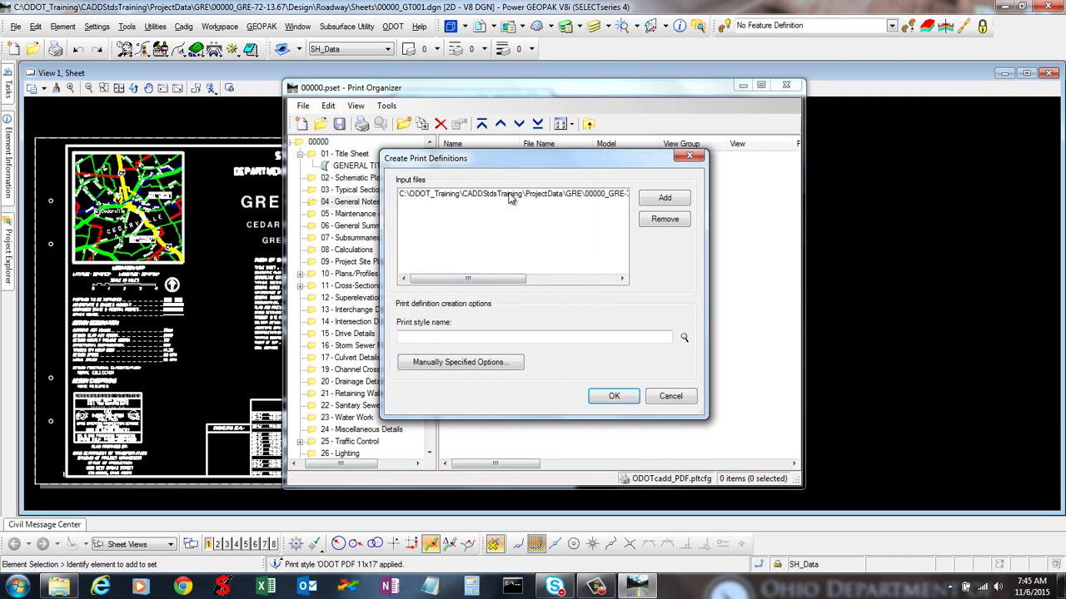
click(608, 398)
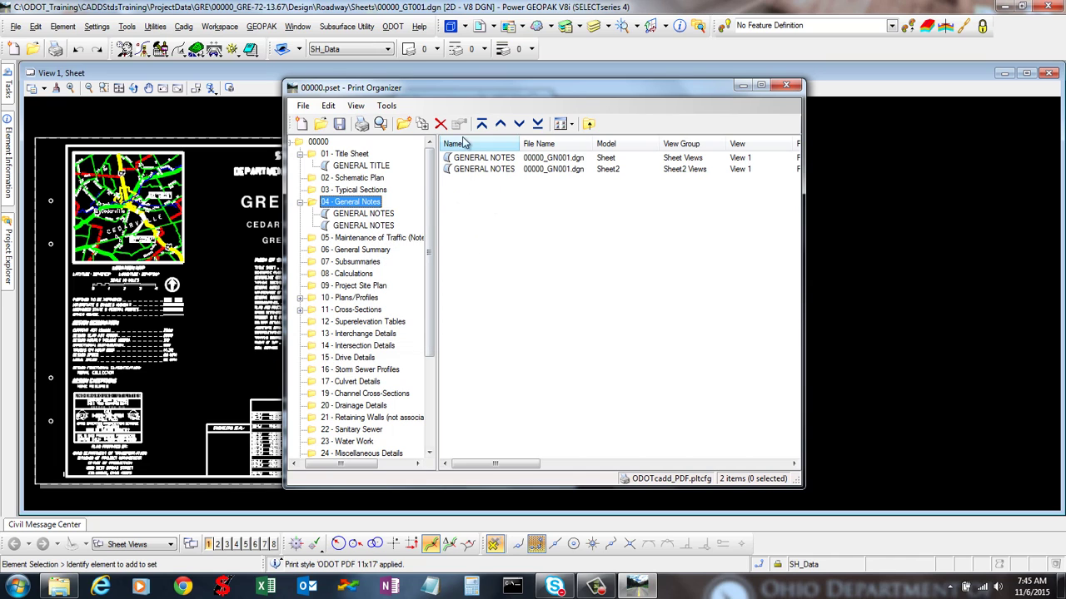
click(585, 157)
click(589, 169)
click(604, 158)
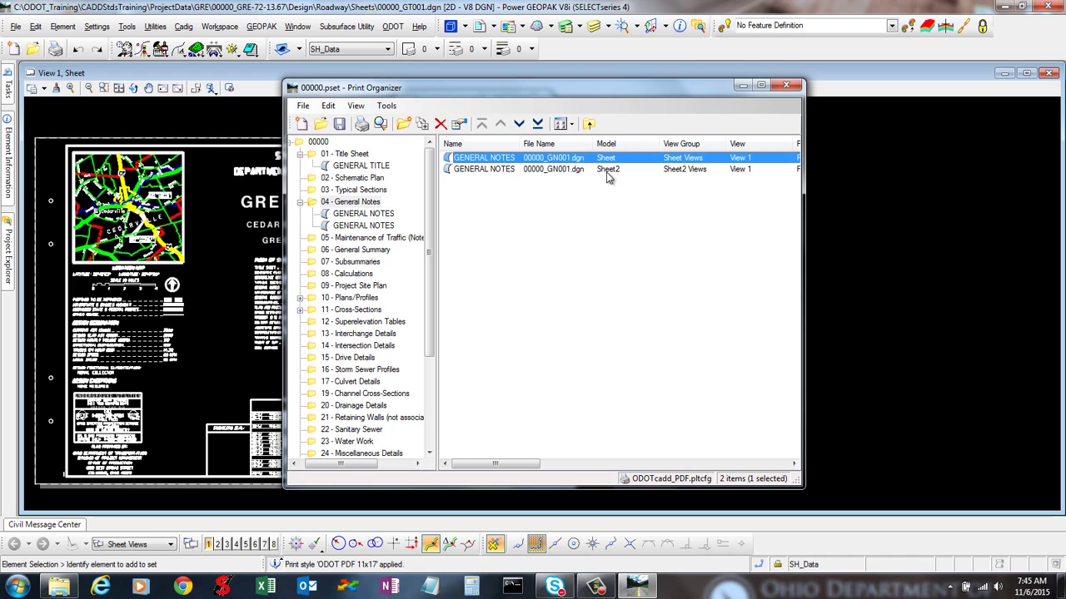
click(607, 171)
click(610, 158)
click(609, 169)
click(558, 158)
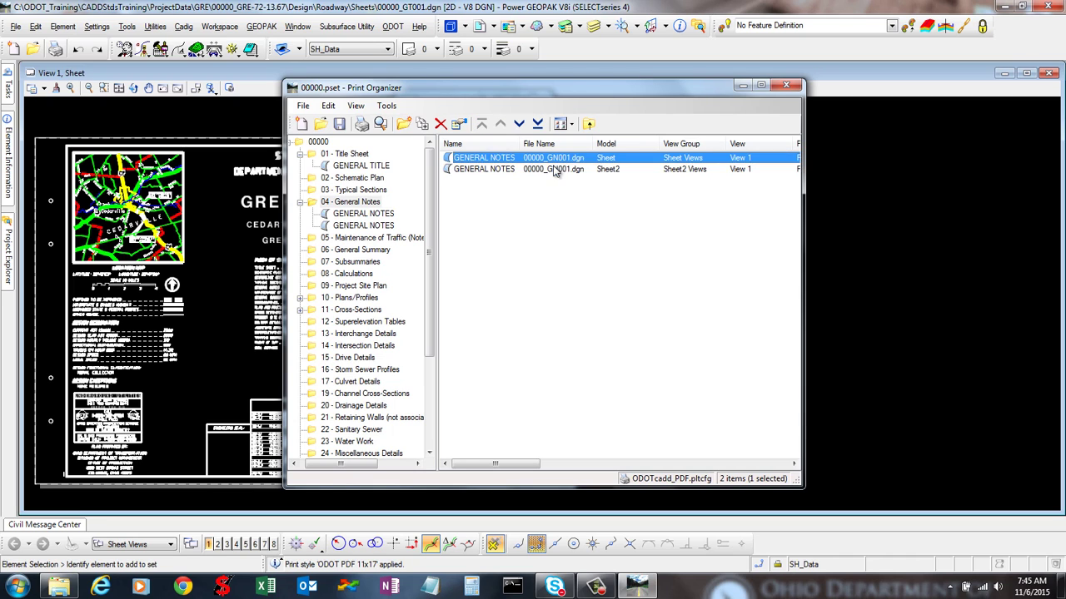
click(557, 170)
click(367, 215)
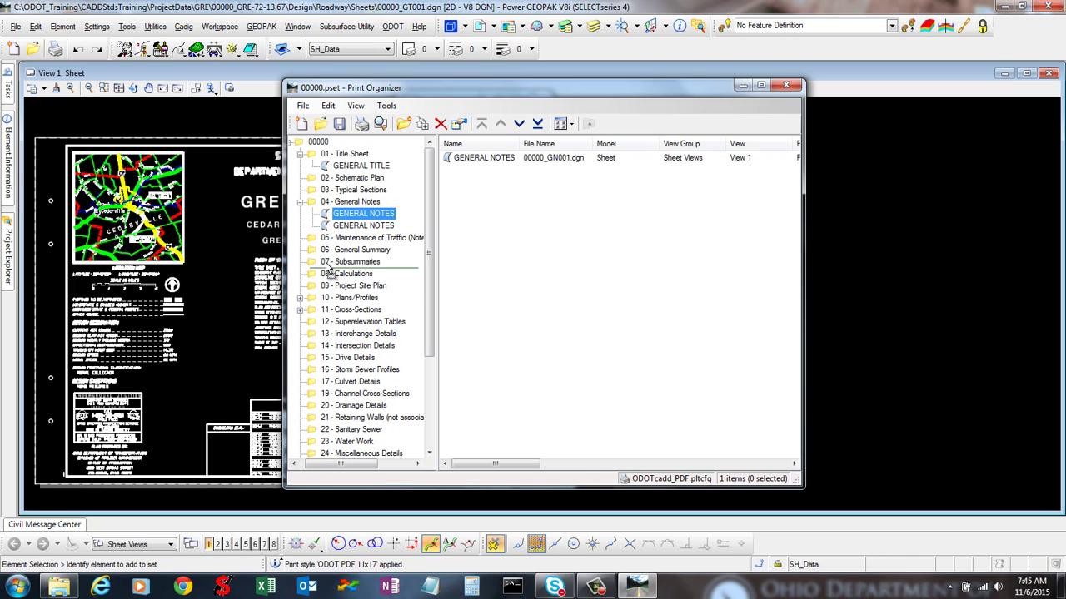
drag(358, 196, 312, 240)
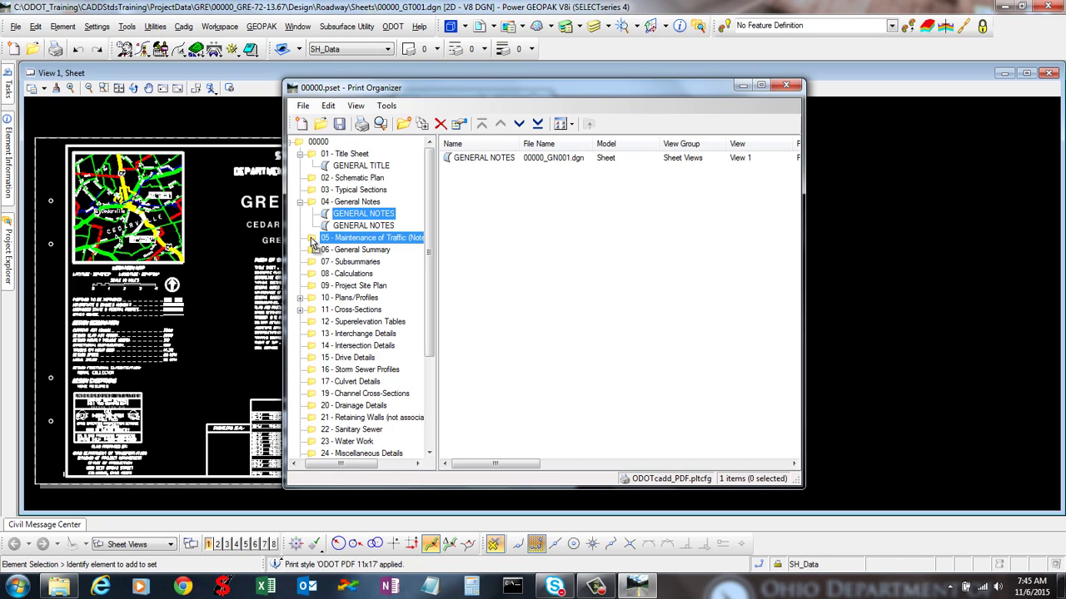
drag(311, 239, 329, 220)
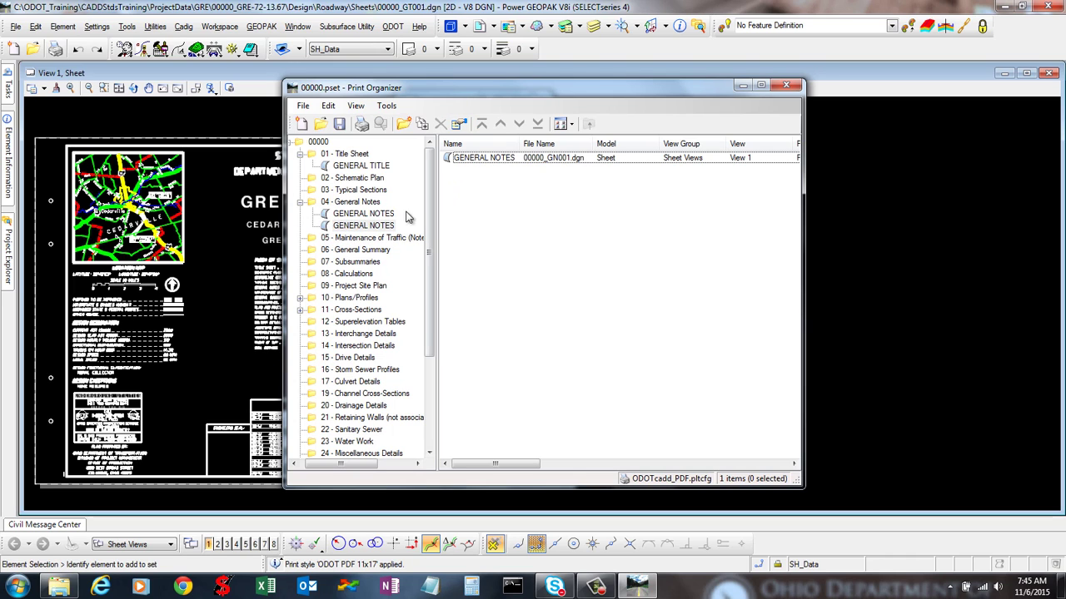
click(358, 203)
click(457, 171)
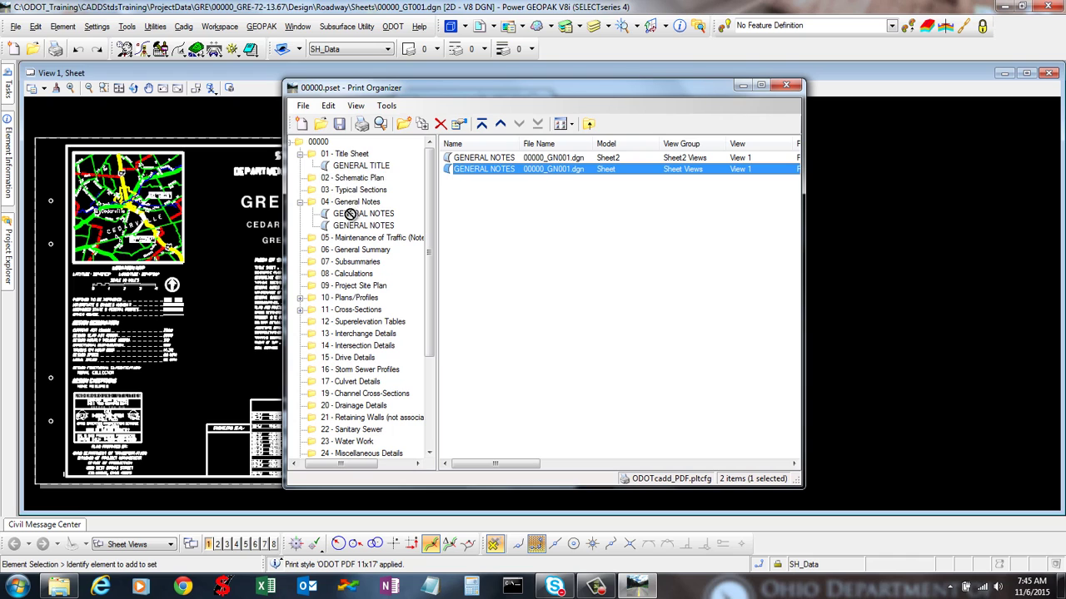
drag(352, 242, 475, 174)
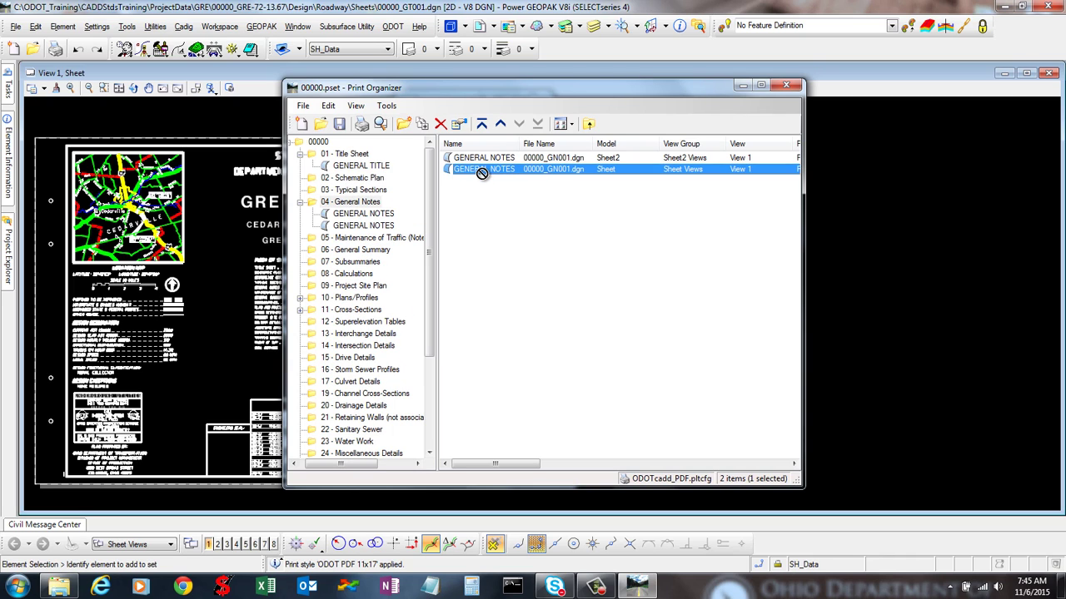
Choose 00000_DC001.dgn from Roadway\Sheets in Add Files to Set.
click(495, 233)
click(303, 106)
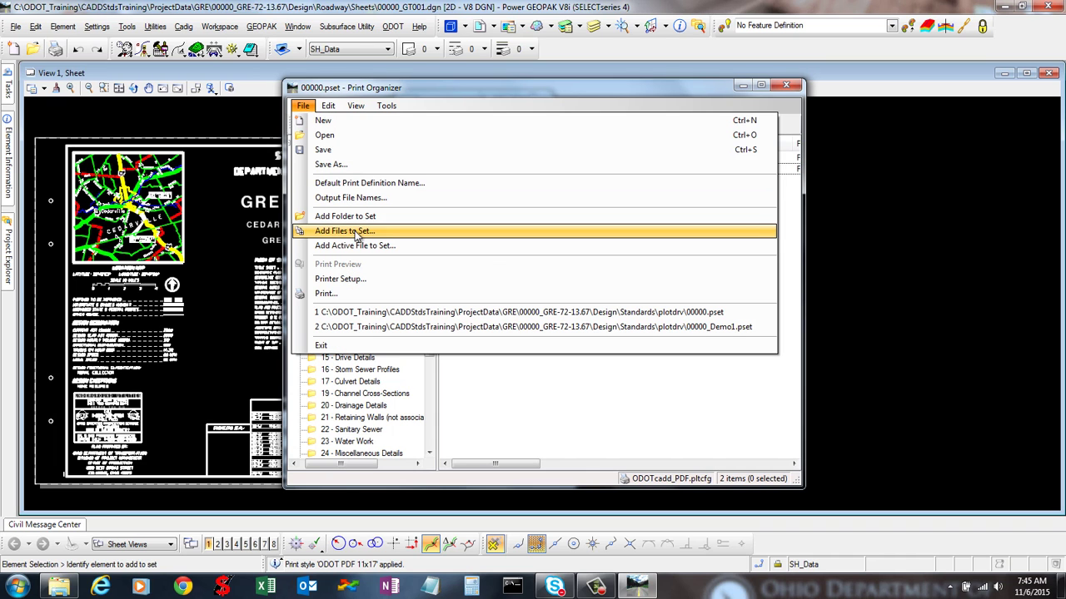
click(355, 232)
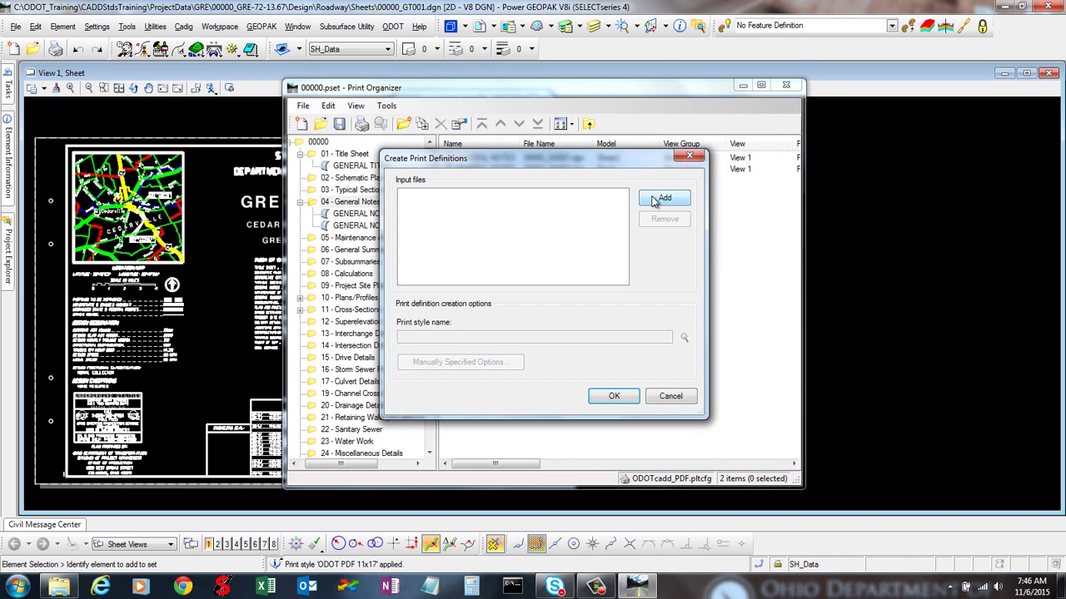
click(654, 201)
click(340, 158)
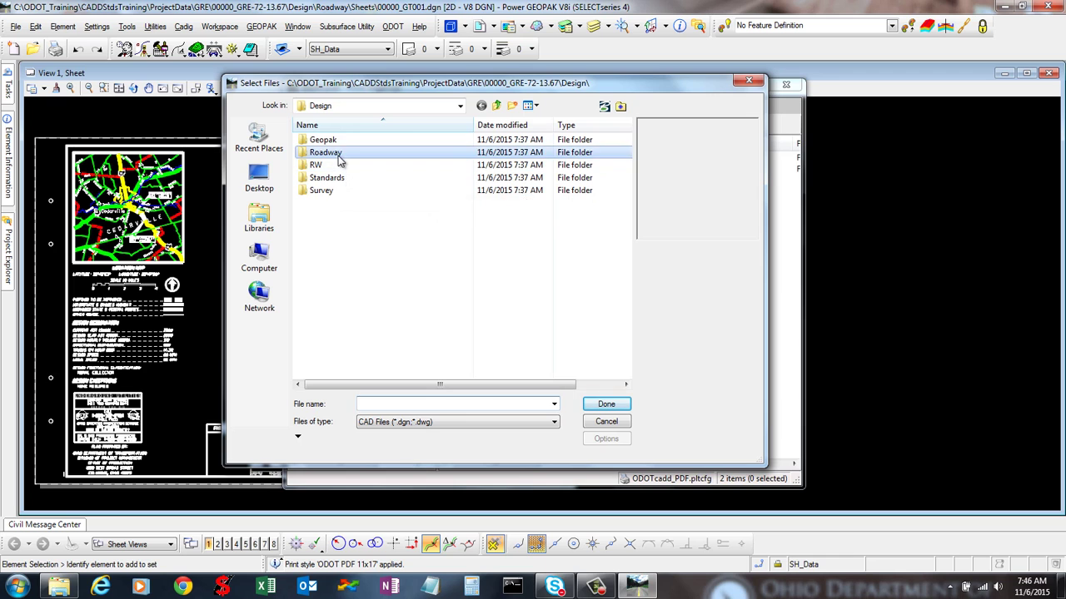
double_click(339, 158)
double_click(338, 177)
click(346, 141)
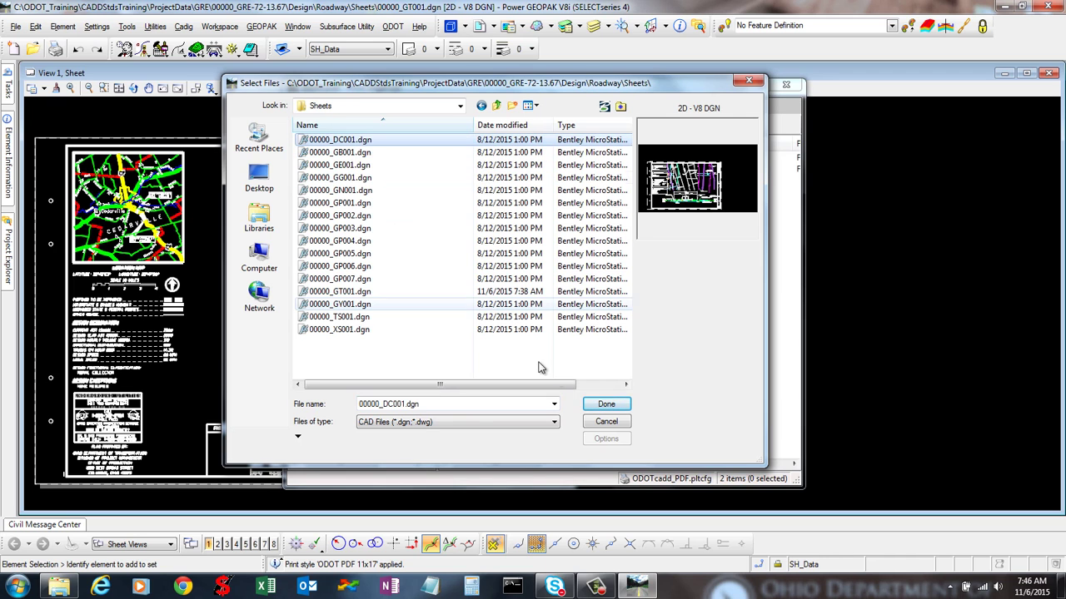
click(606, 404)
Create the CULVERT DETAILS print definition and move it into 17 - Culvert Details.
click(613, 396)
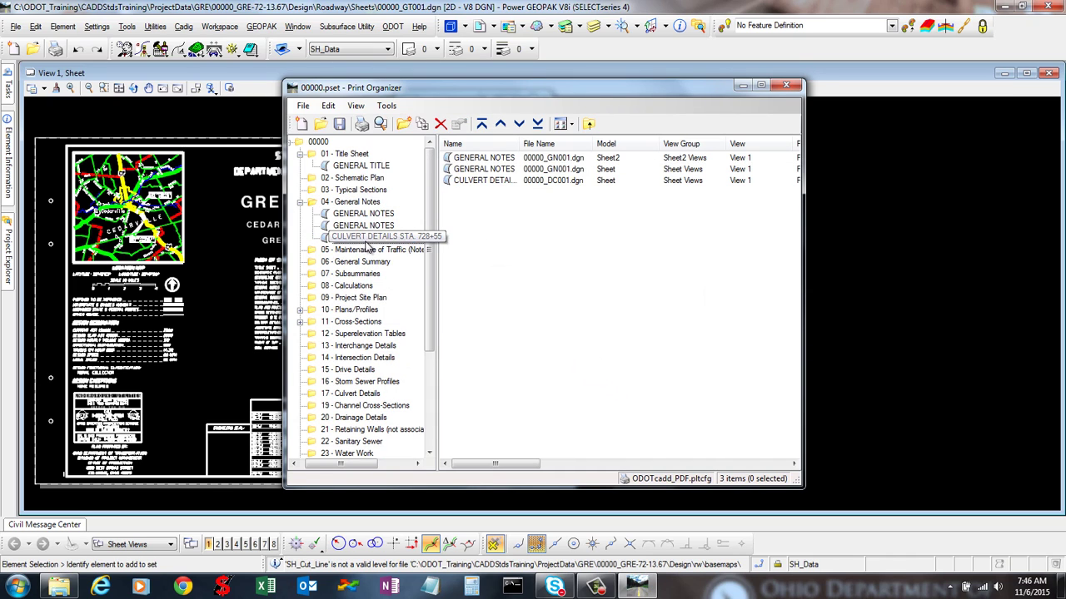
click(367, 237)
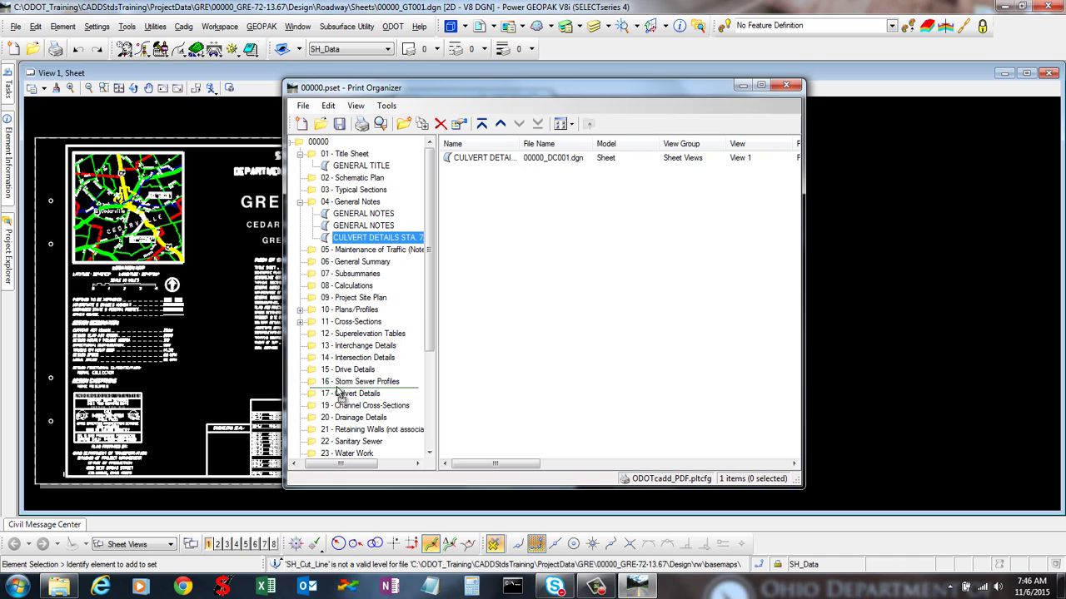
drag(340, 395, 312, 400)
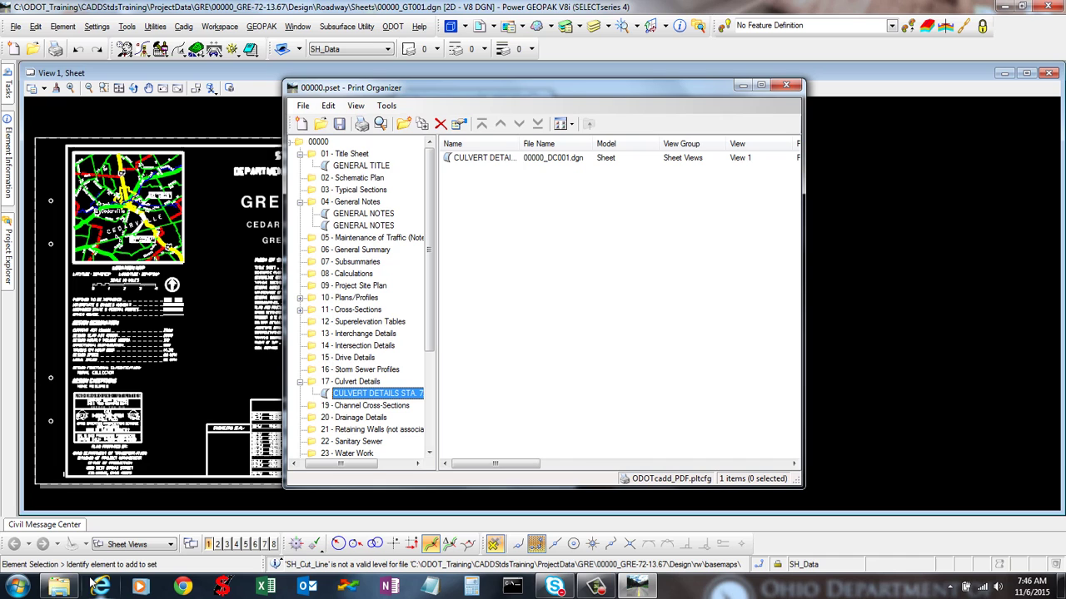
Drag 00000_GP001–GP007.dgn from Explorer onto 10 - Plans/Profiles and confirm the definitions.
mouse_move(60, 587)
click(50, 510)
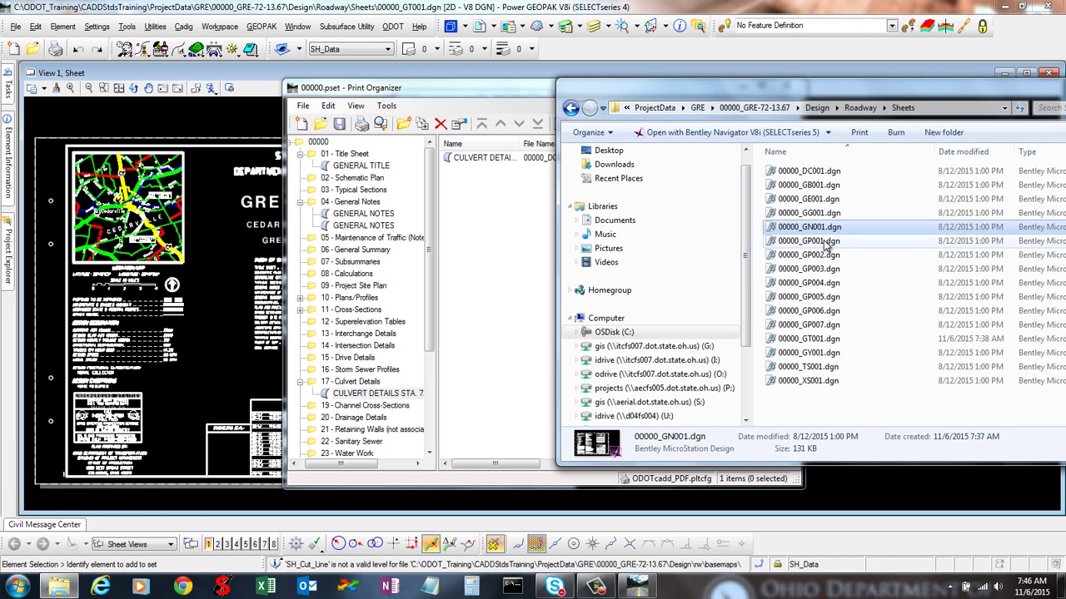
click(824, 241)
shift+click(801, 326)
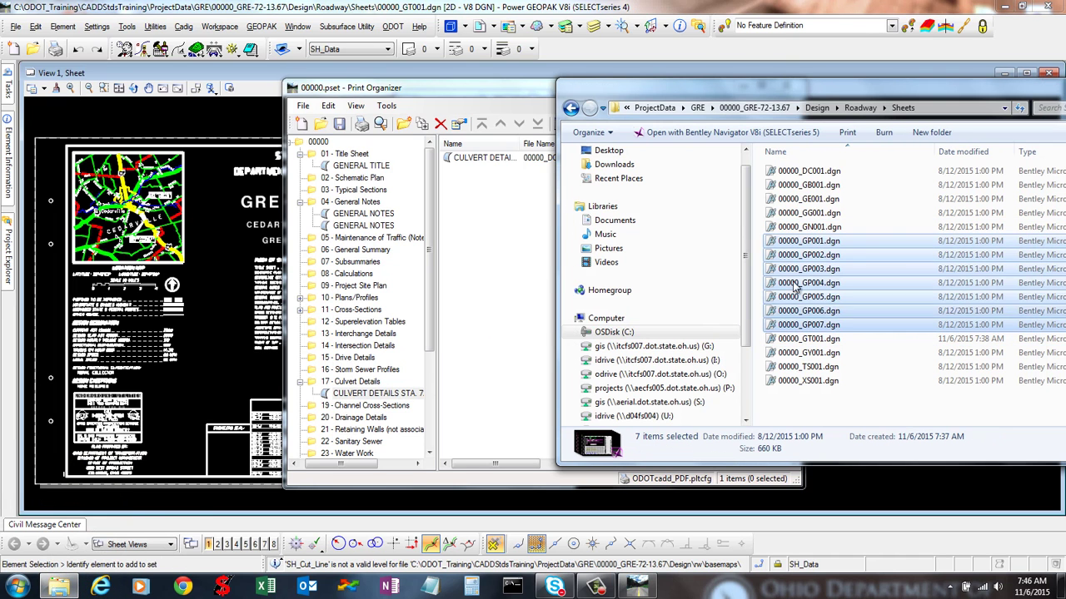
drag(795, 287, 311, 309)
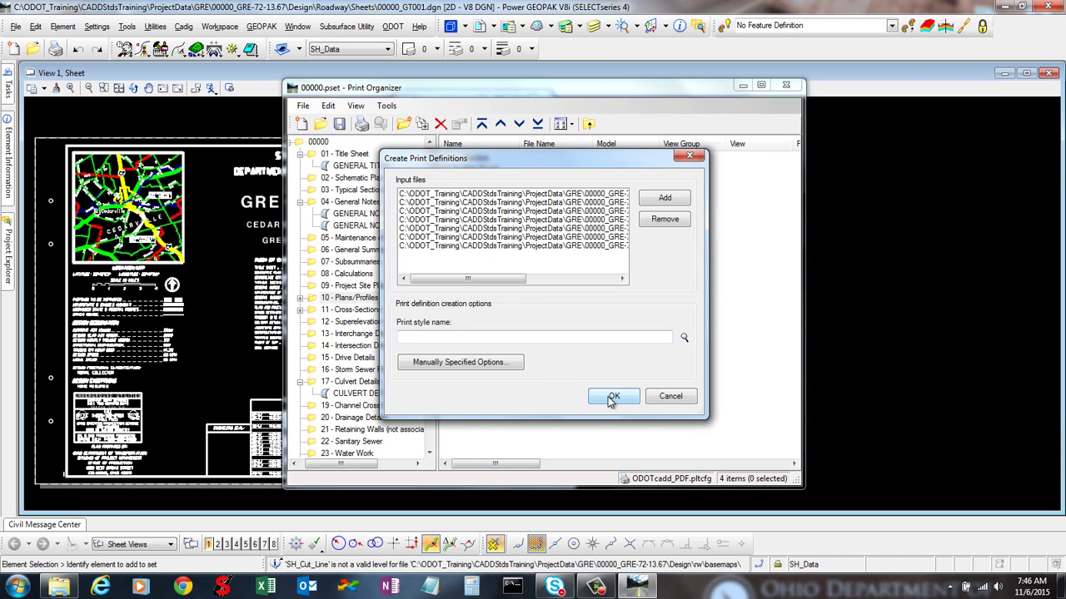
click(612, 394)
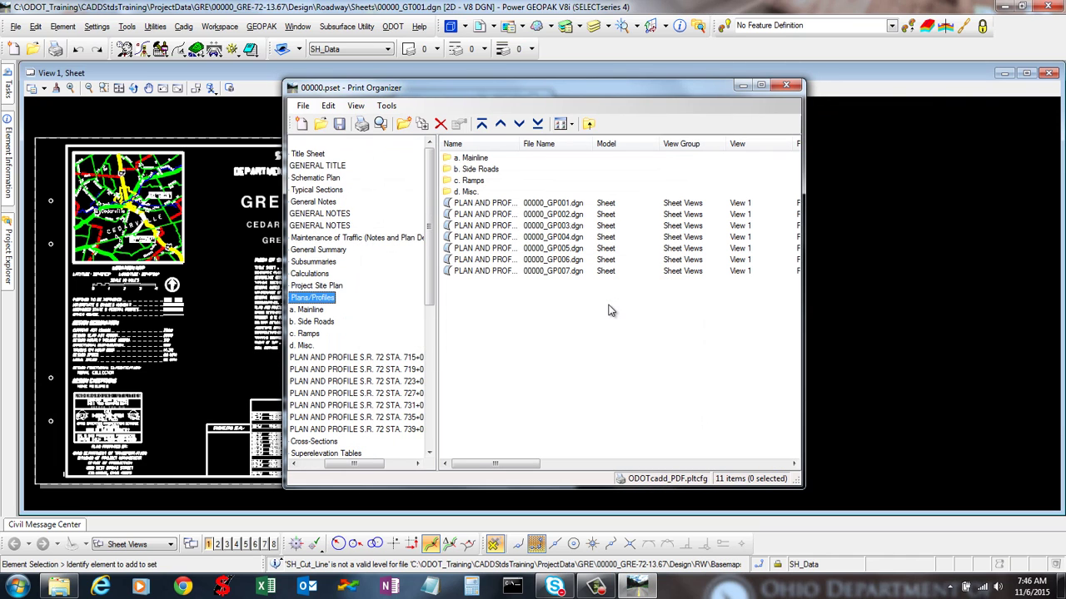
Widen the Name column to show full sheet titles and reposition the print set window.
drag(521, 143, 664, 143)
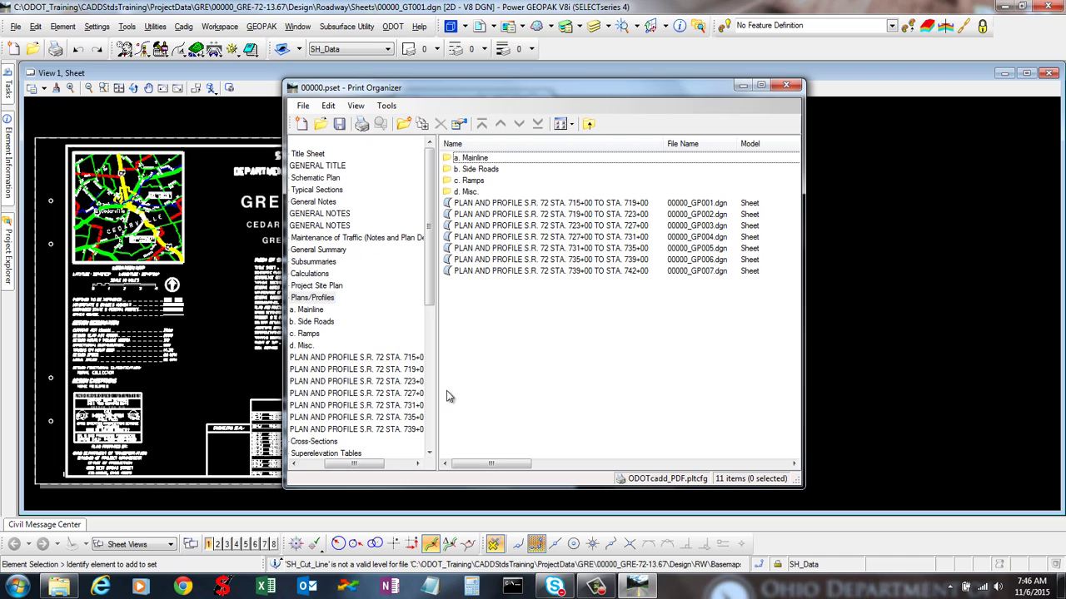
drag(353, 465, 330, 465)
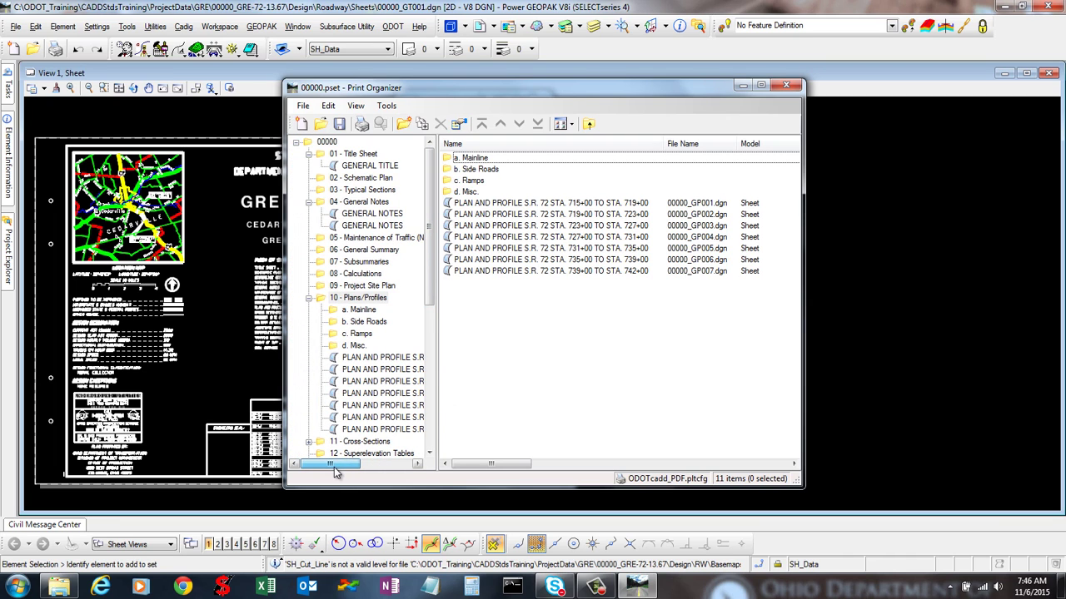
drag(331, 90, 430, 98)
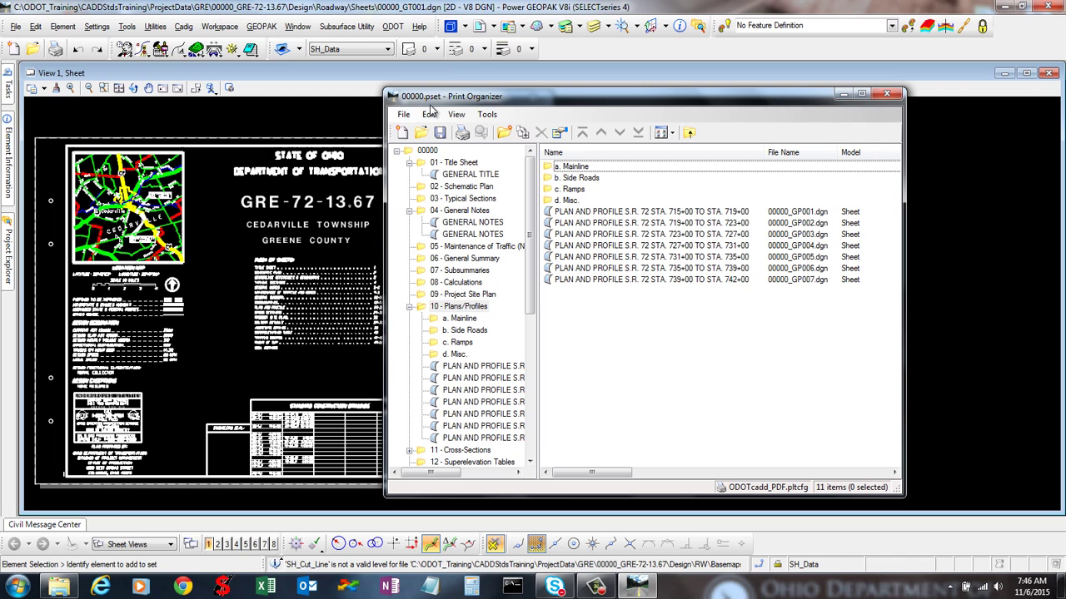
drag(547, 102, 568, 101)
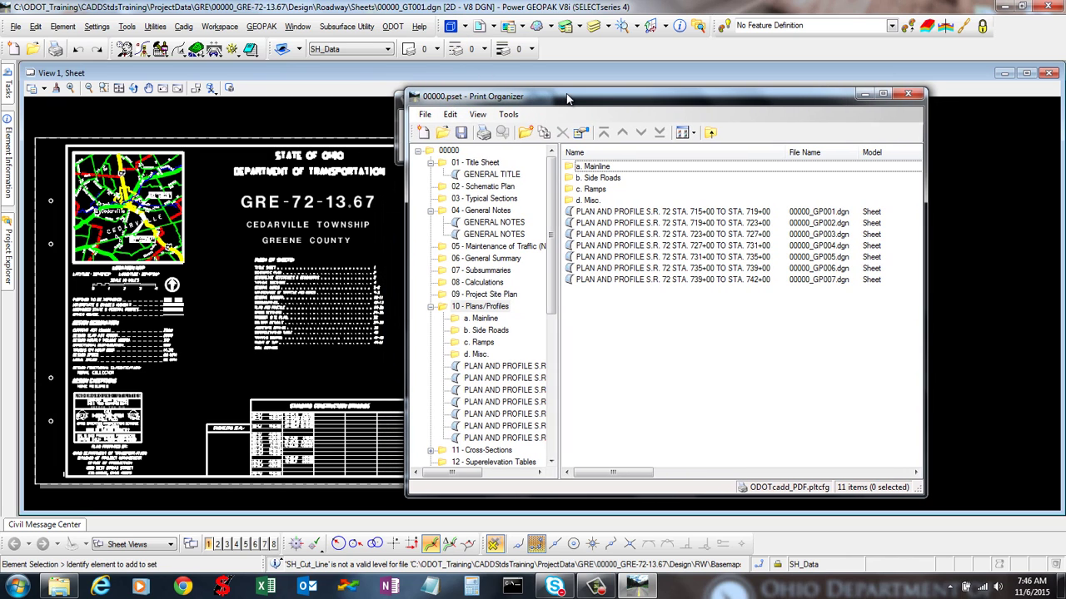
click(637, 215)
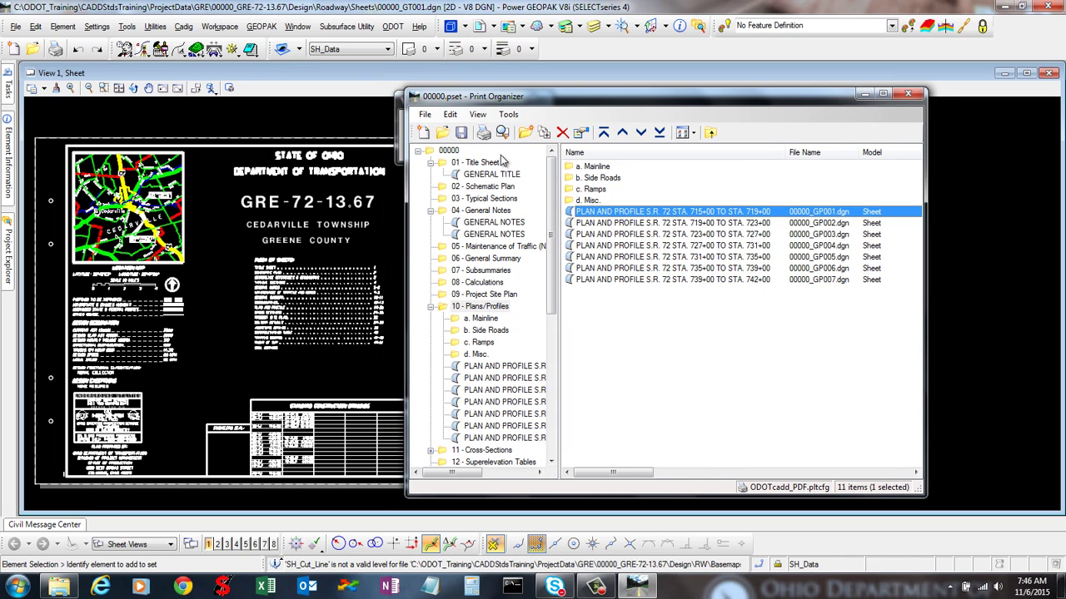
drag(471, 100, 557, 95)
Inspect the GENERAL TITLE Sheet model's properties in the Models dialog, closing without changes.
click(451, 29)
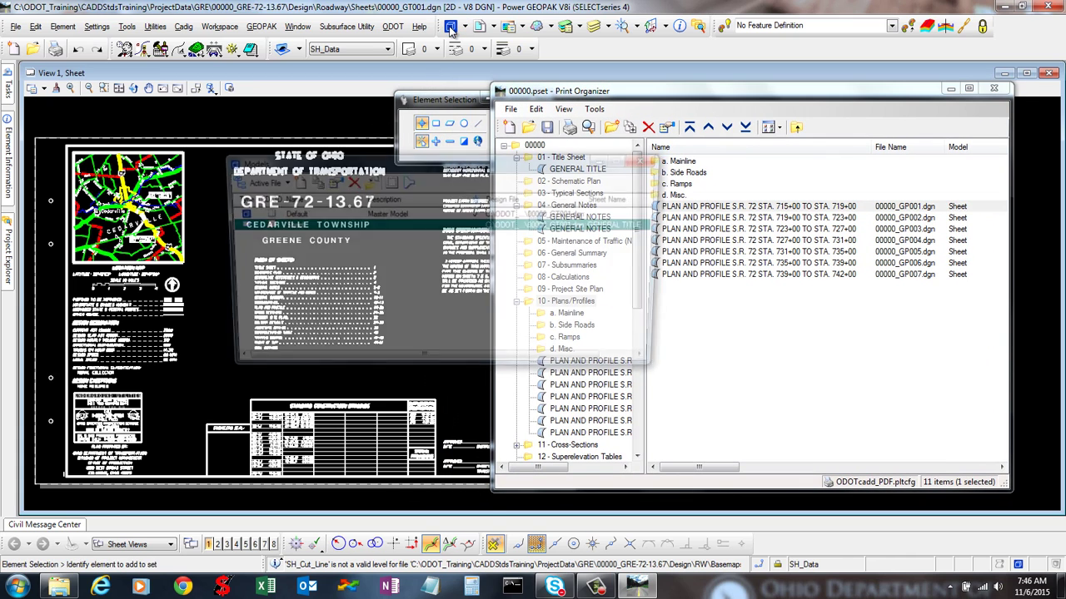
click(331, 182)
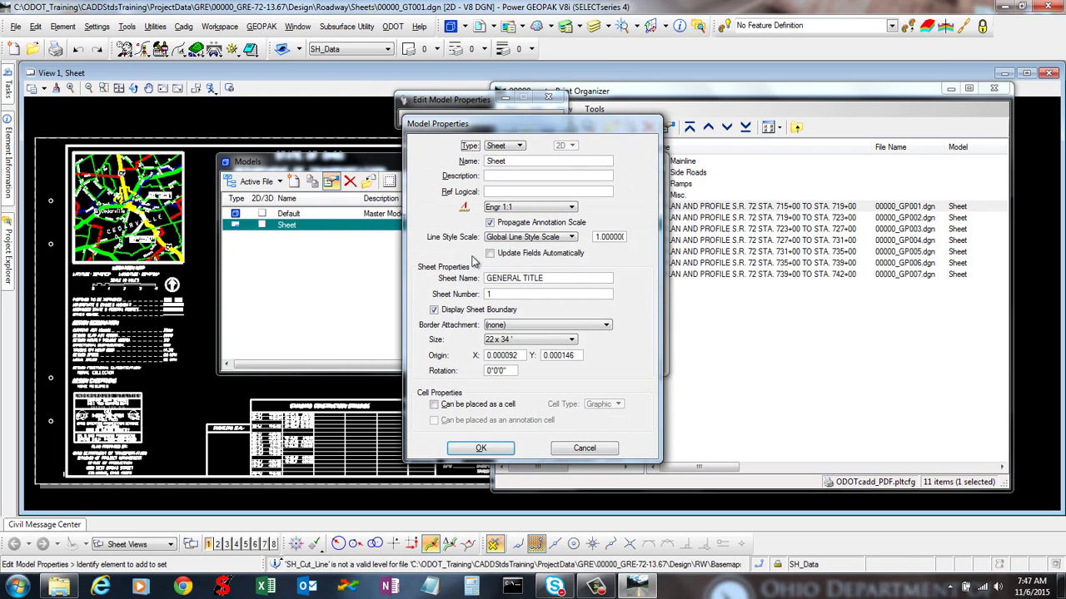
click(517, 281)
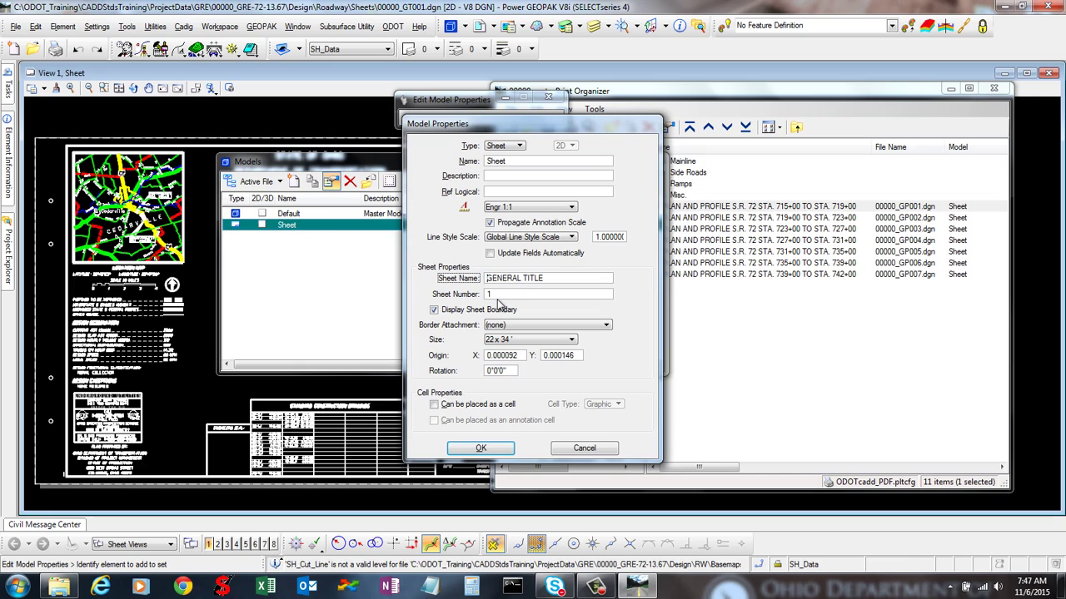
key(Tab)
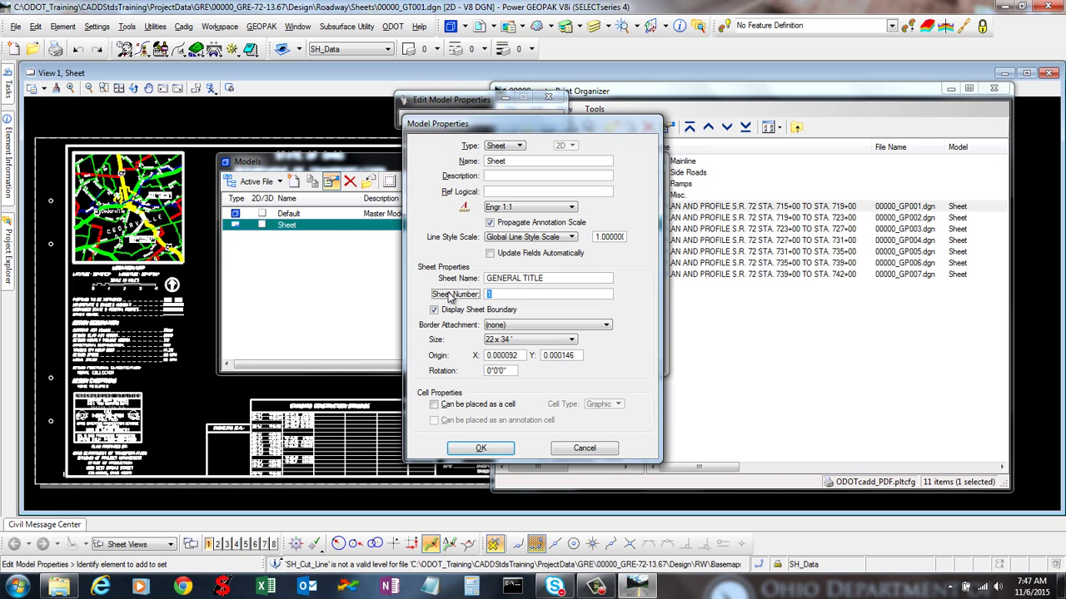
click(510, 283)
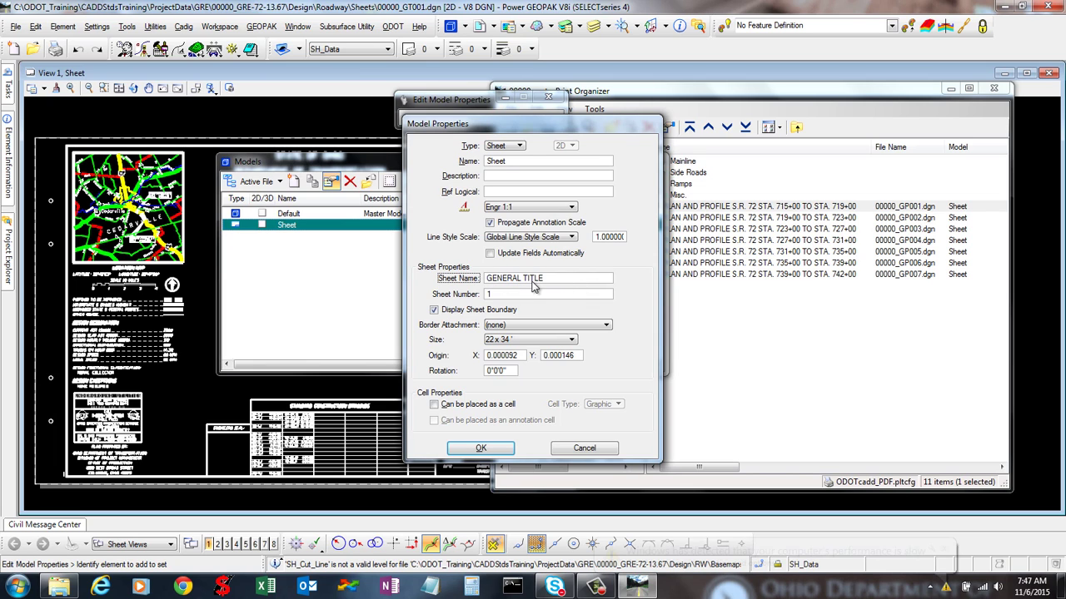
drag(546, 282, 482, 285)
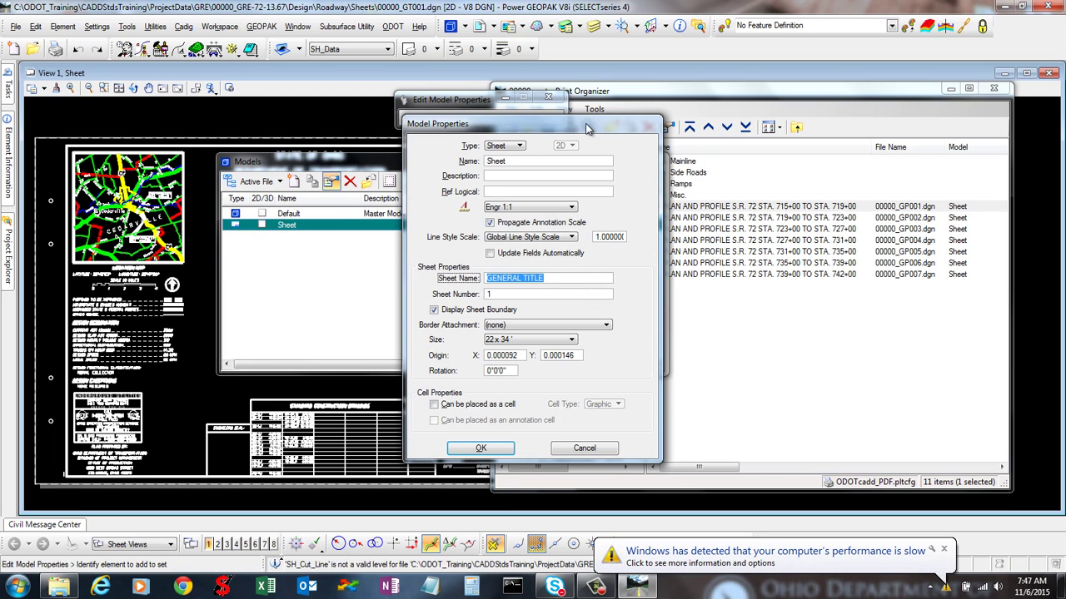
drag(568, 126, 429, 127)
click(690, 110)
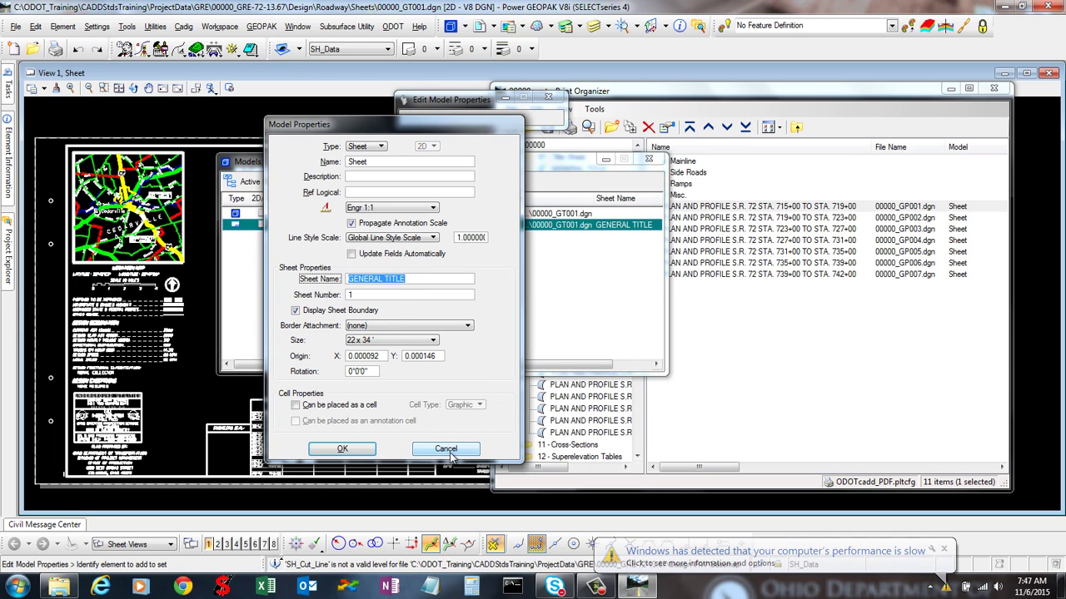
click(448, 450)
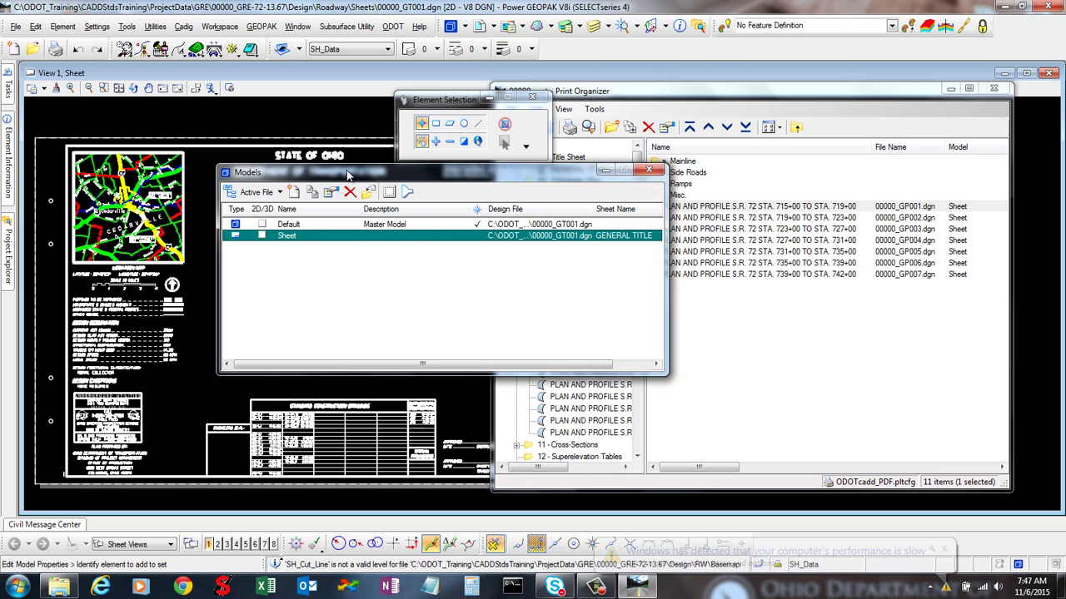
drag(348, 173, 229, 173)
Launch the Sheet Manager from ODOT > Sheet Management.
click(392, 26)
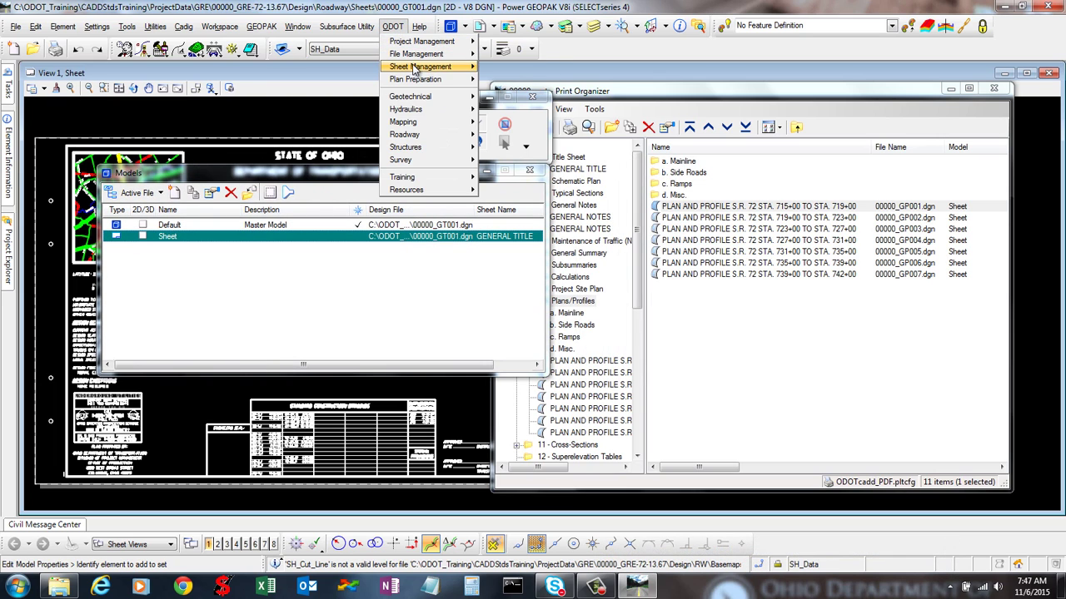
mouse_move(416, 68)
click(511, 98)
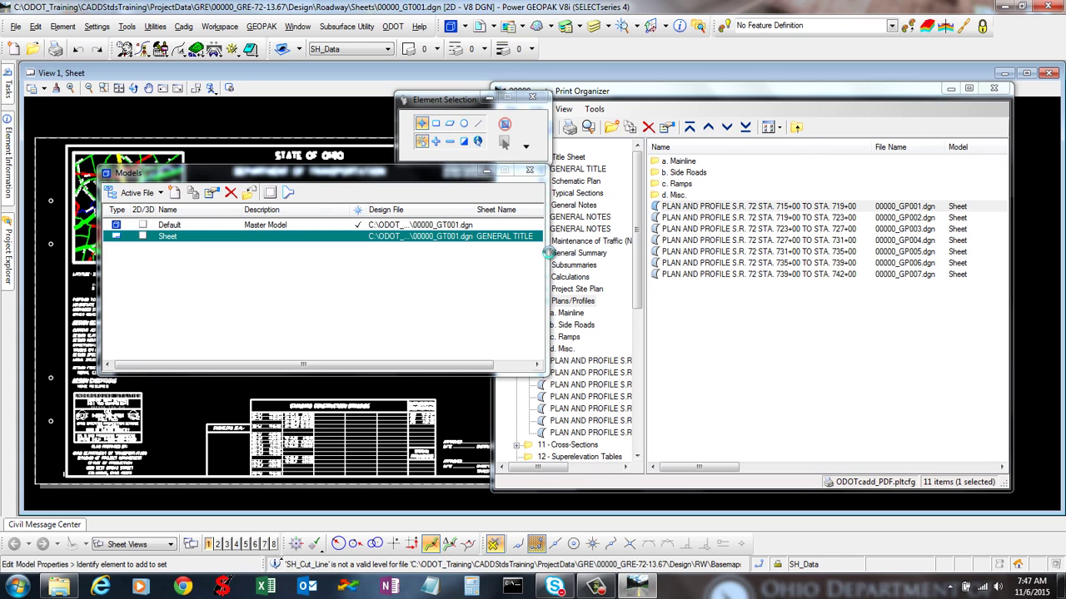
Show 00000_GP001.dgn's sheet properties (sheet 14, PLAN AND PROFILE) by picking its sheet border cell.
click(428, 175)
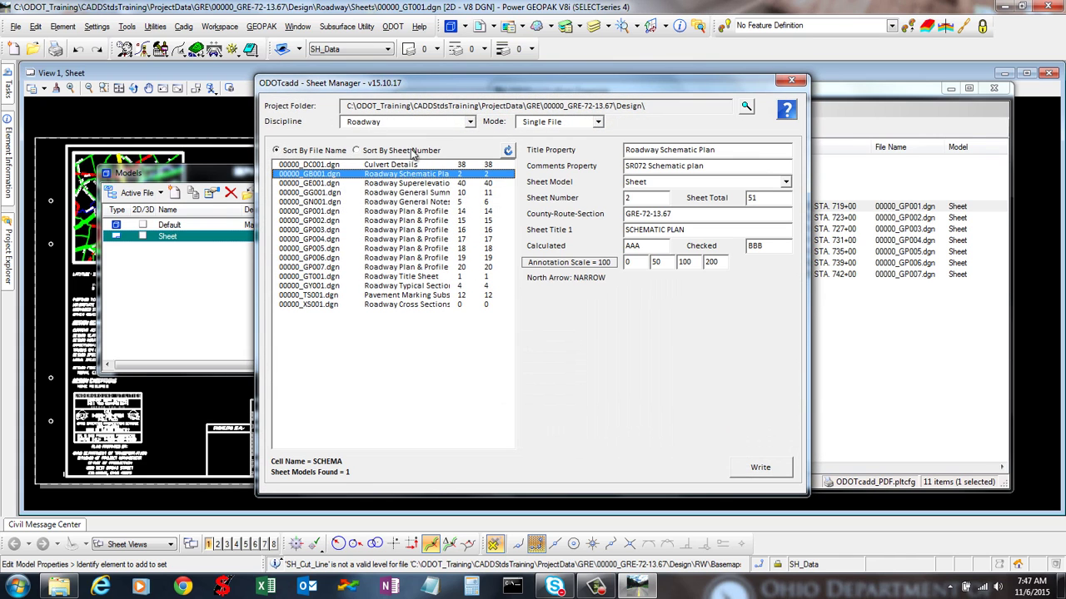
drag(462, 83, 615, 80)
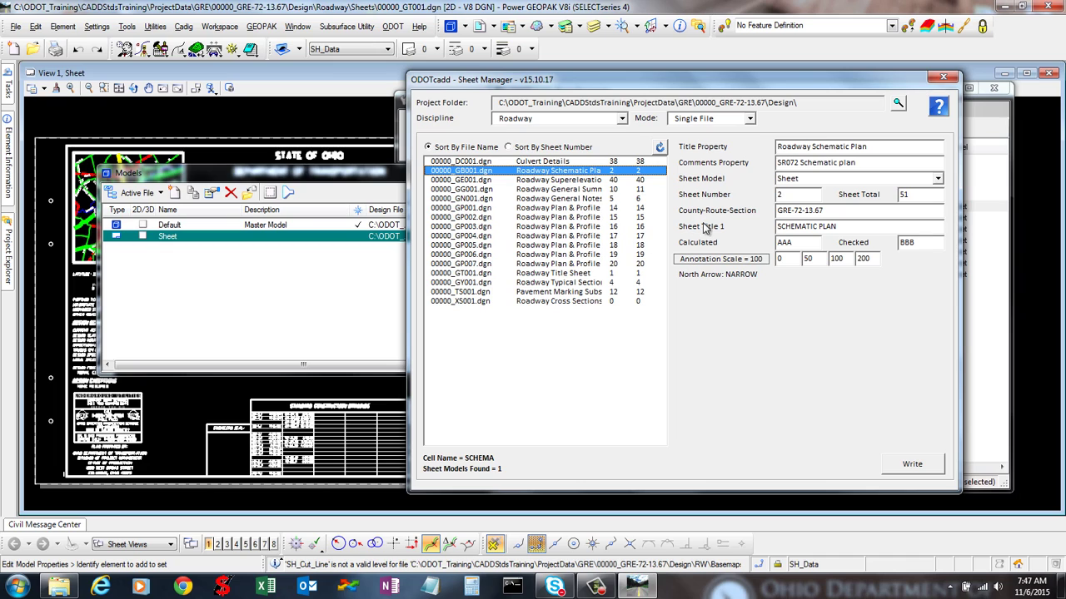
click(524, 208)
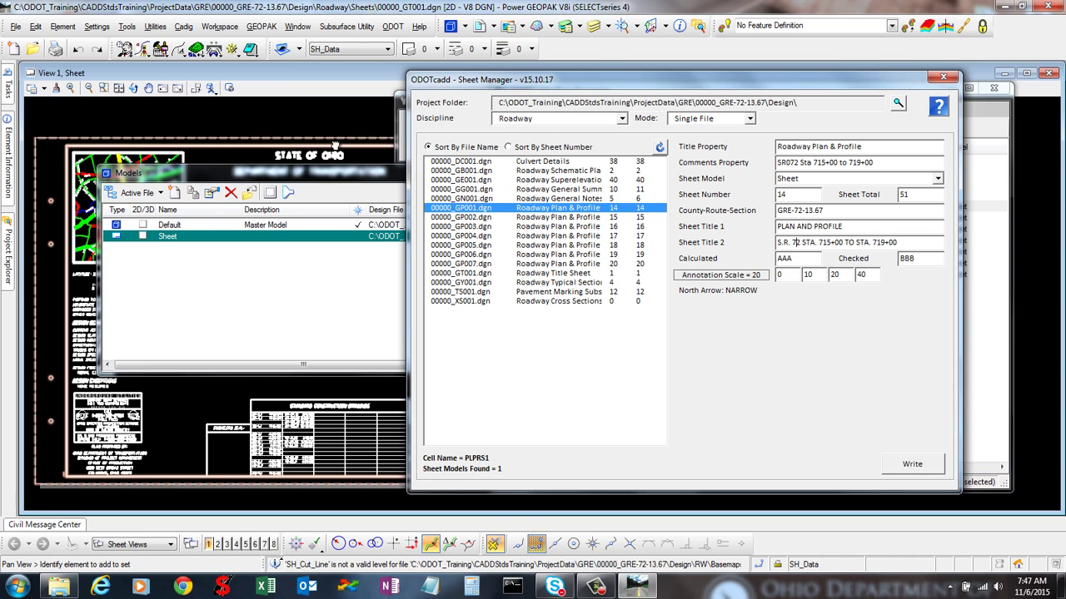
scroll(250, 179, up, 3)
drag(248, 174, 254, 425)
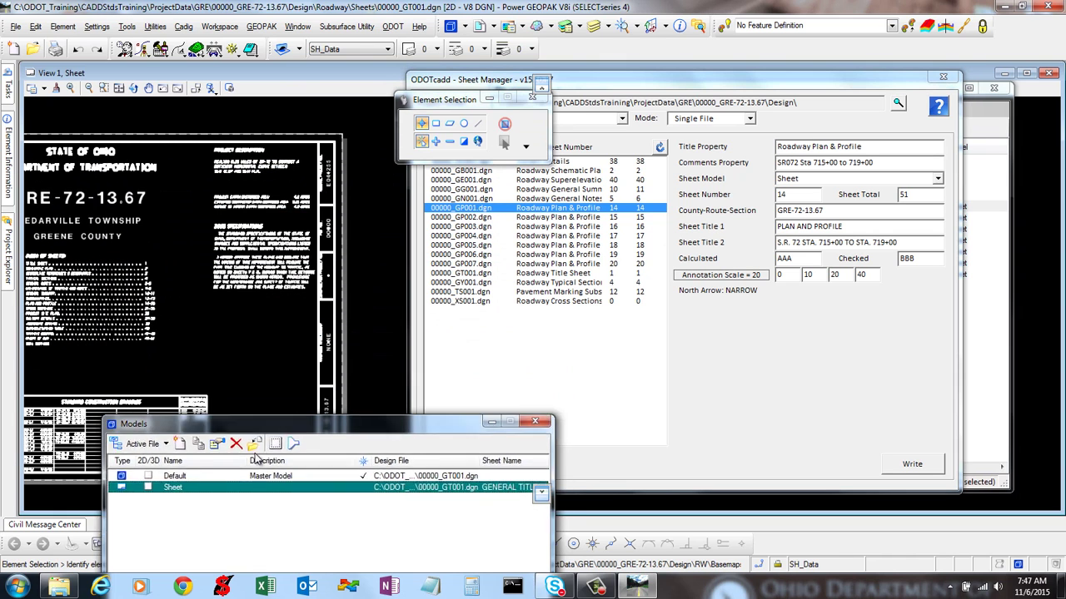
click(323, 330)
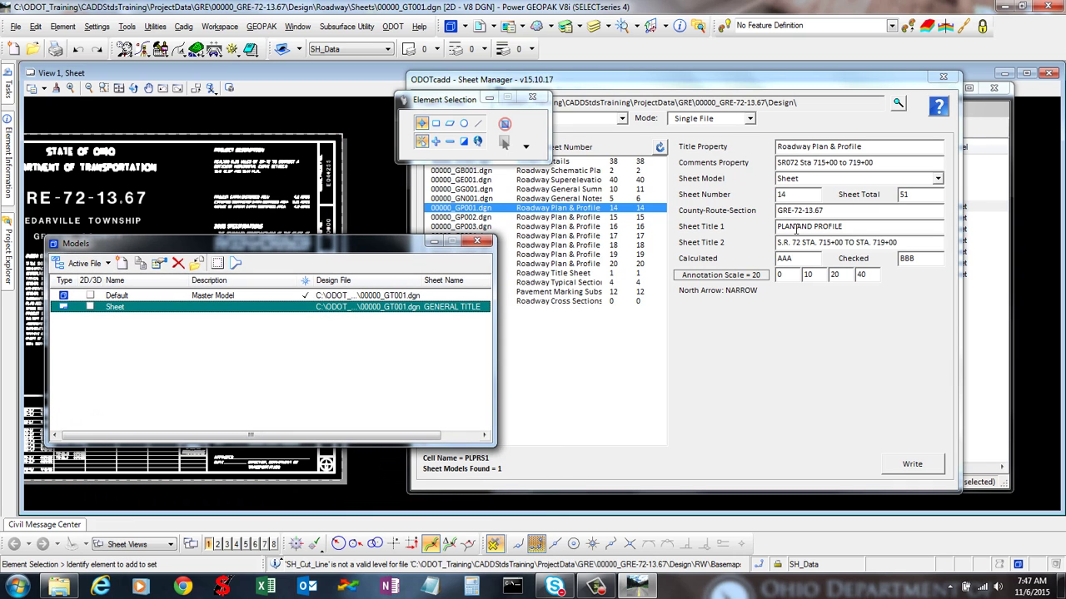
click(843, 225)
key(Tab)
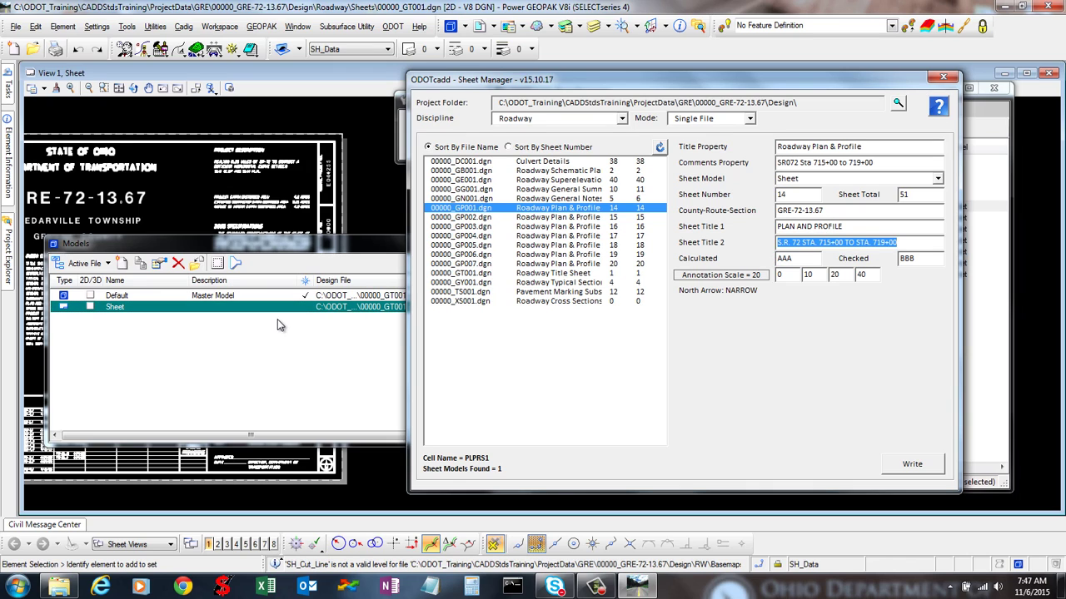
Close the Sheet Manager and select the 715+00, 719+00 and 723+00 plan and profile sheets in Print Organizer.
click(942, 78)
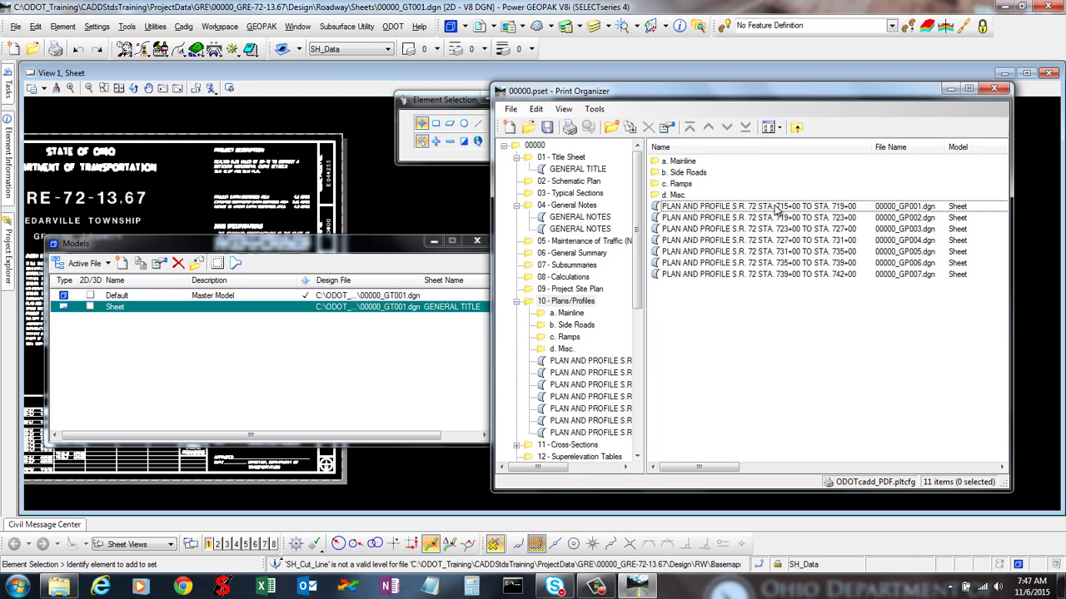
click(774, 208)
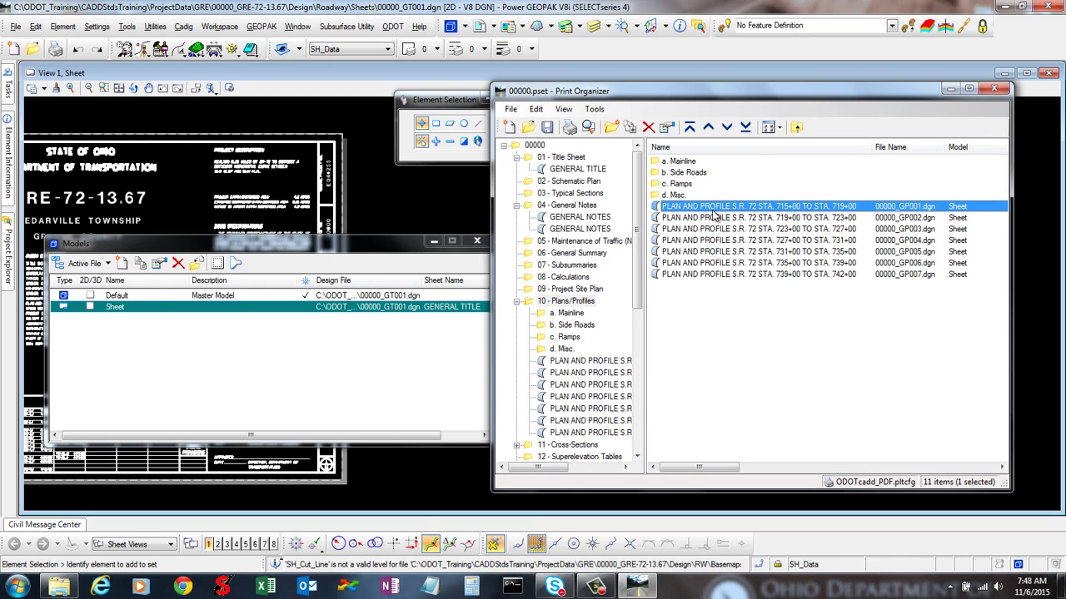
click(798, 217)
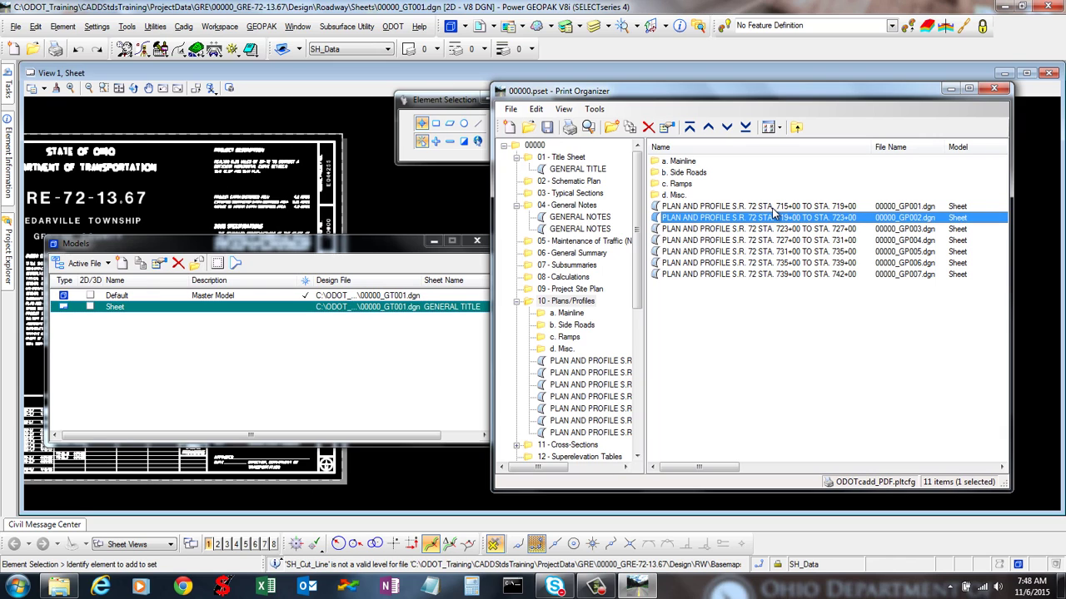
click(771, 207)
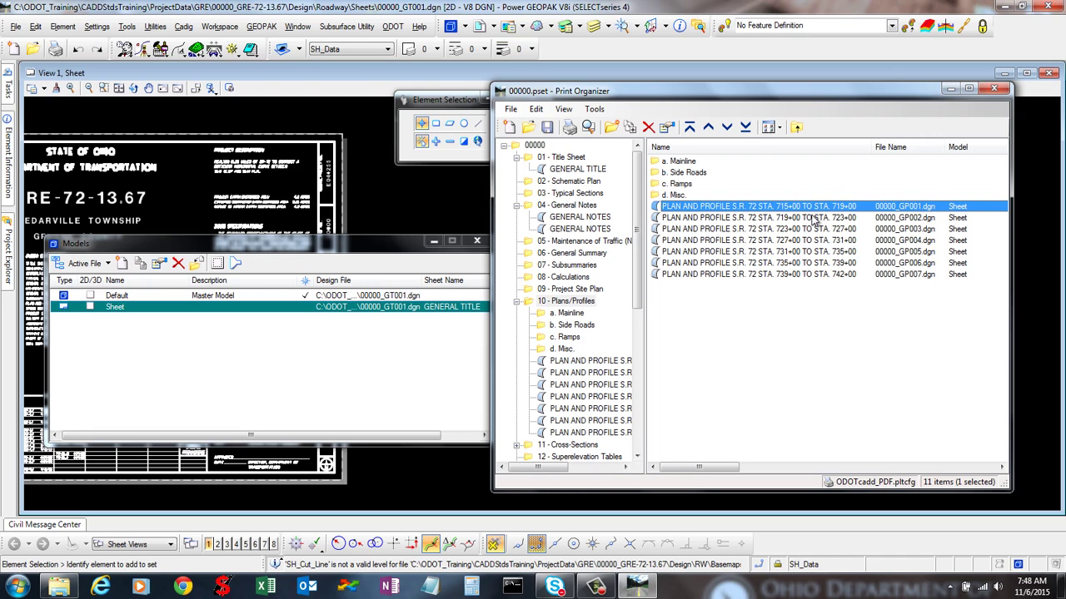
click(812, 218)
drag(788, 91, 794, 68)
click(772, 206)
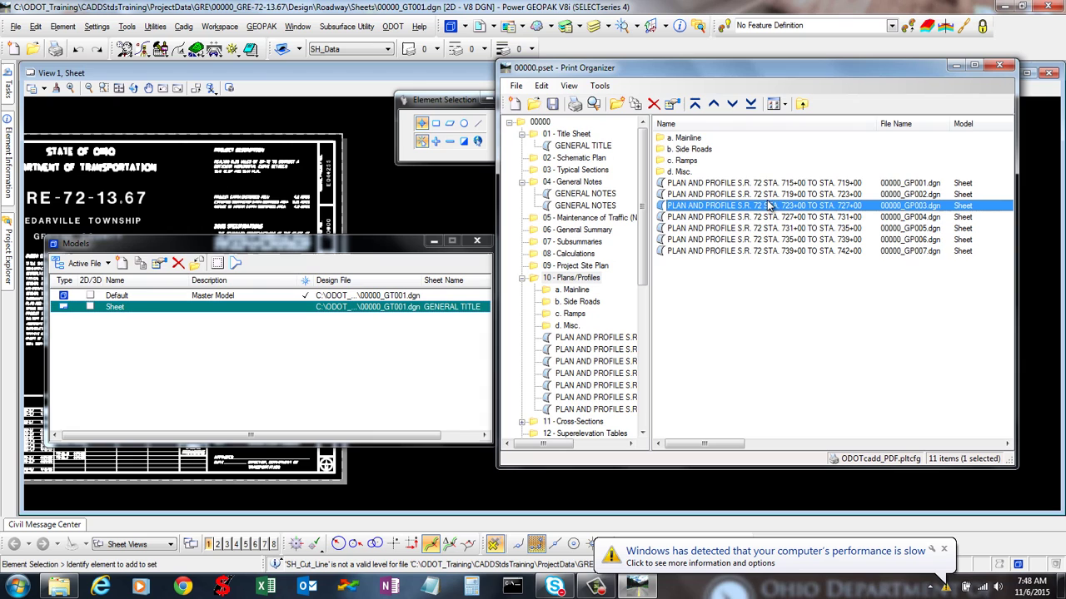
Show the 00000 print set's contents and select all 33 folders, 01 - Title Sheet through 34.
click(541, 124)
click(698, 140)
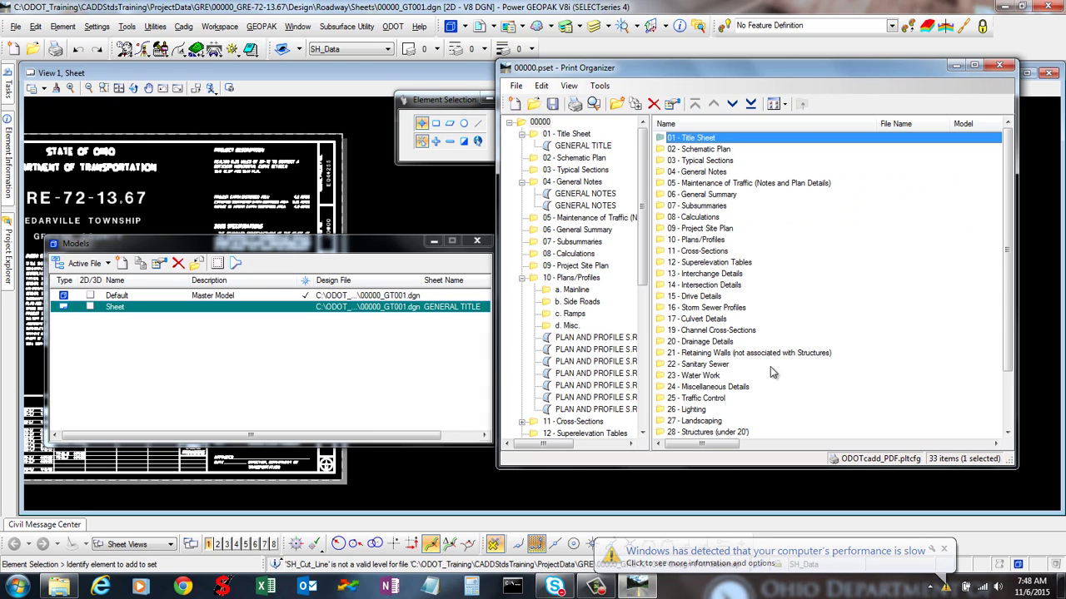
scroll(771, 372, down, 2)
shift+click(727, 433)
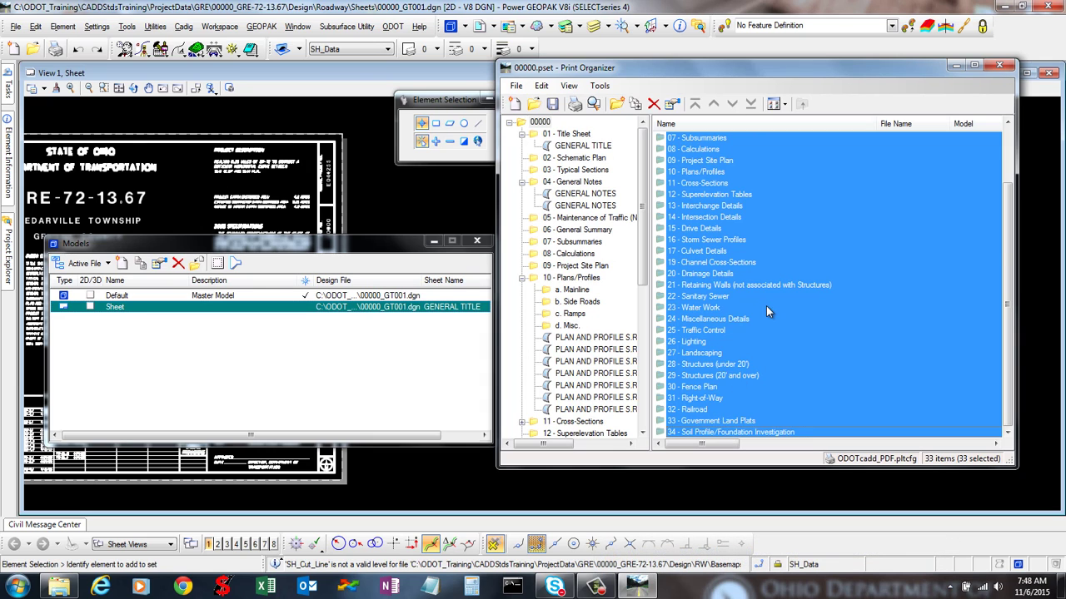
scroll(768, 309, up, 2)
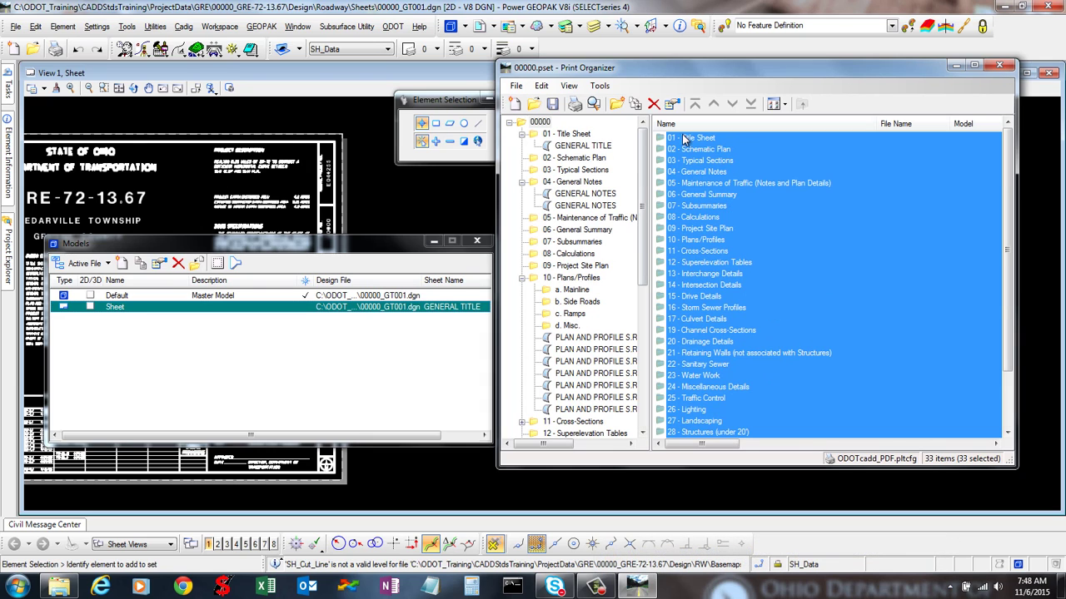
click(541, 86)
click(552, 105)
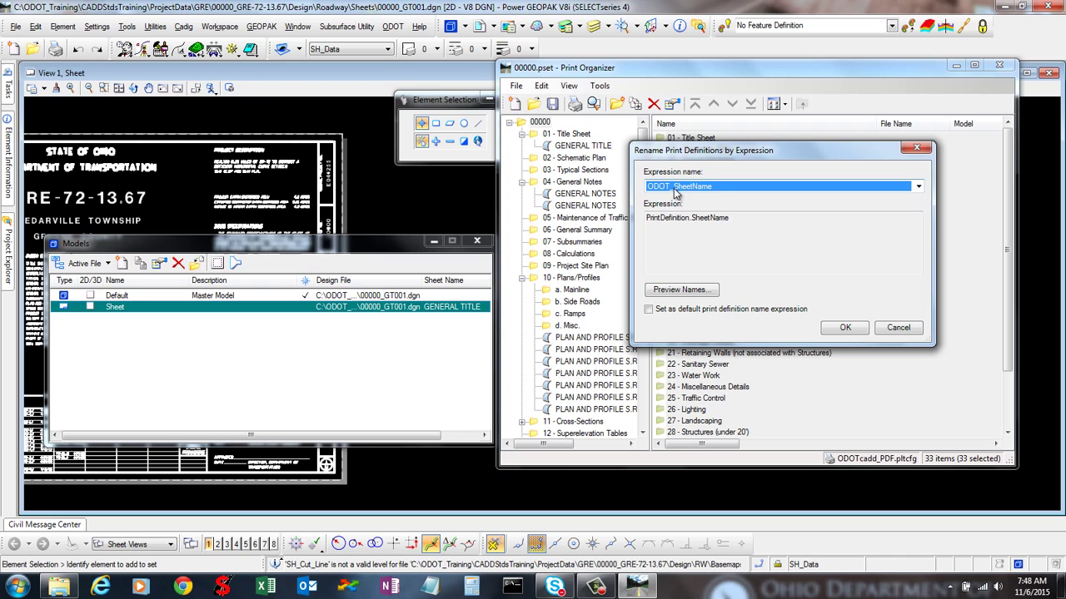
click(917, 187)
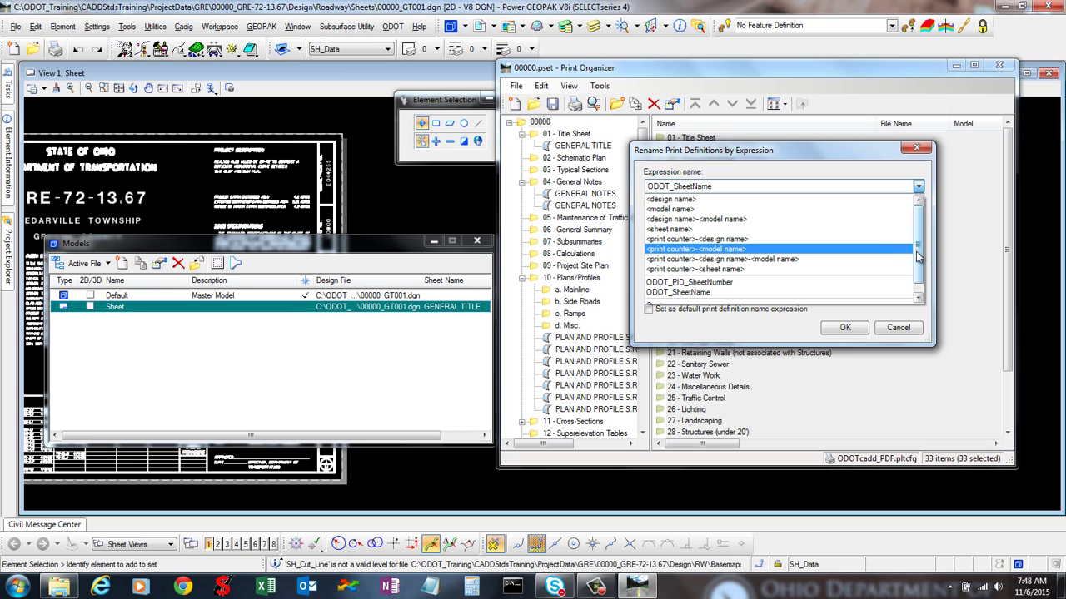
drag(917, 257, 918, 263)
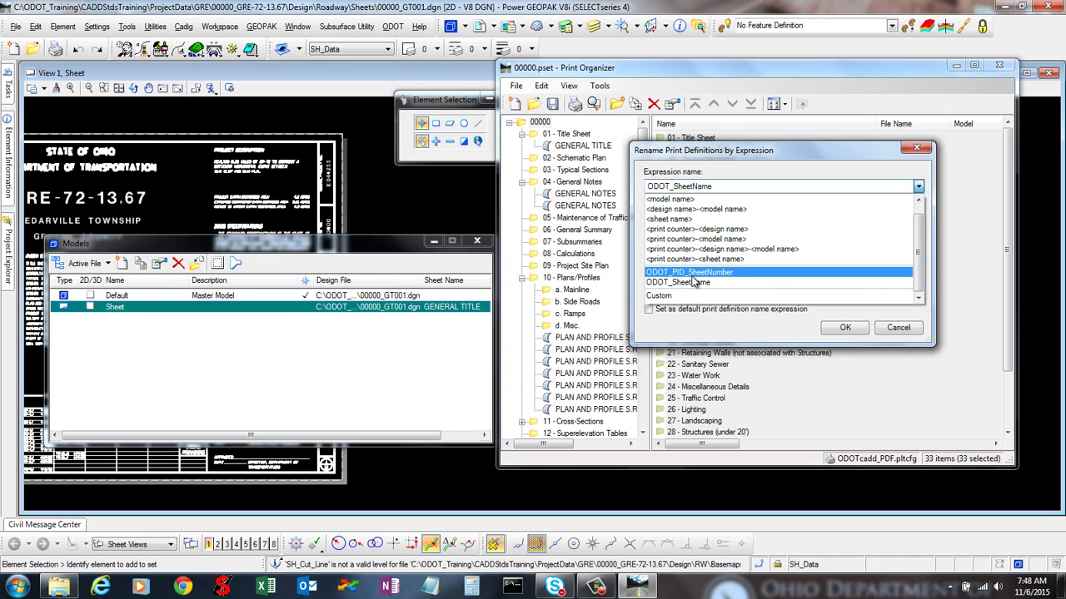
click(678, 296)
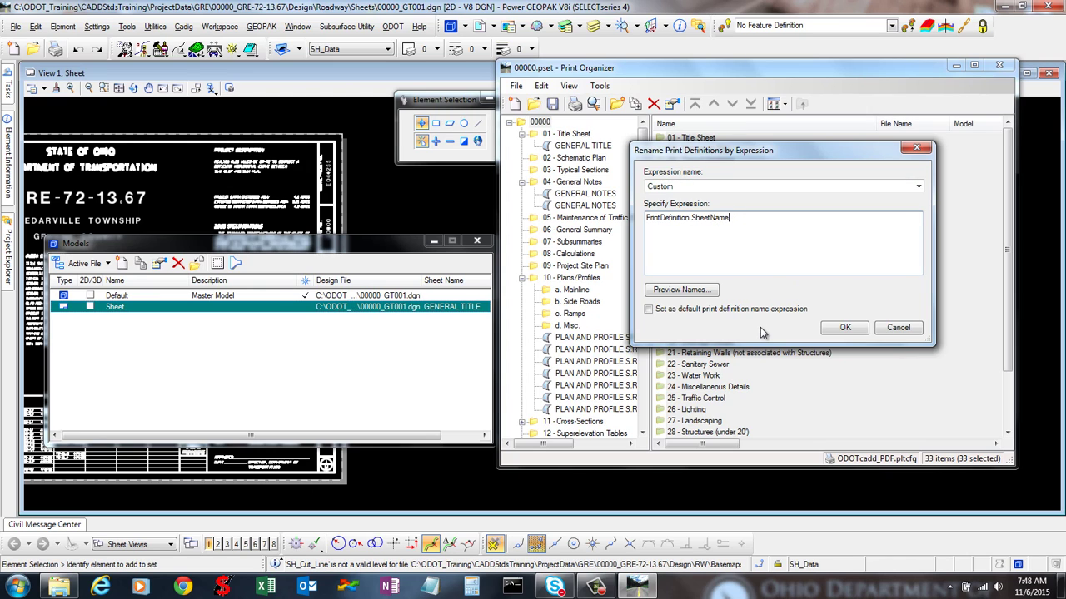
drag(732, 218, 647, 228)
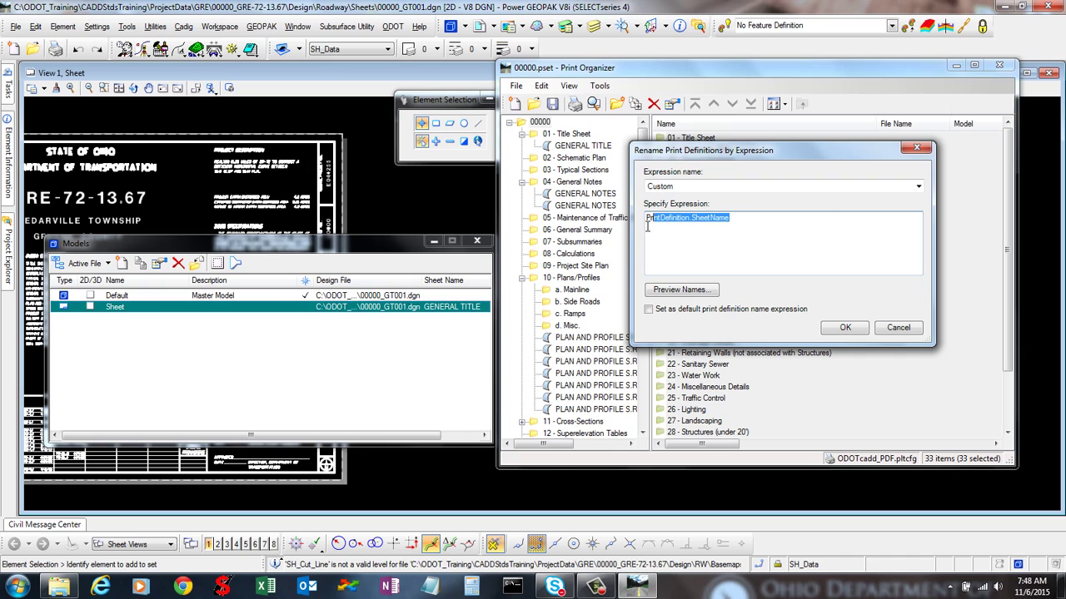
click(710, 230)
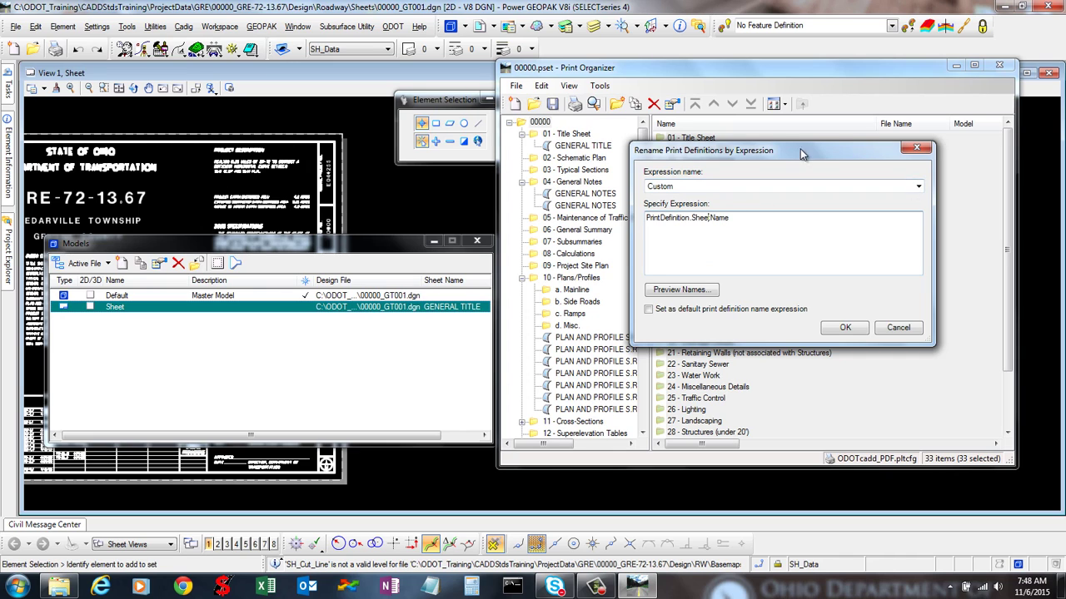
drag(800, 149, 827, 138)
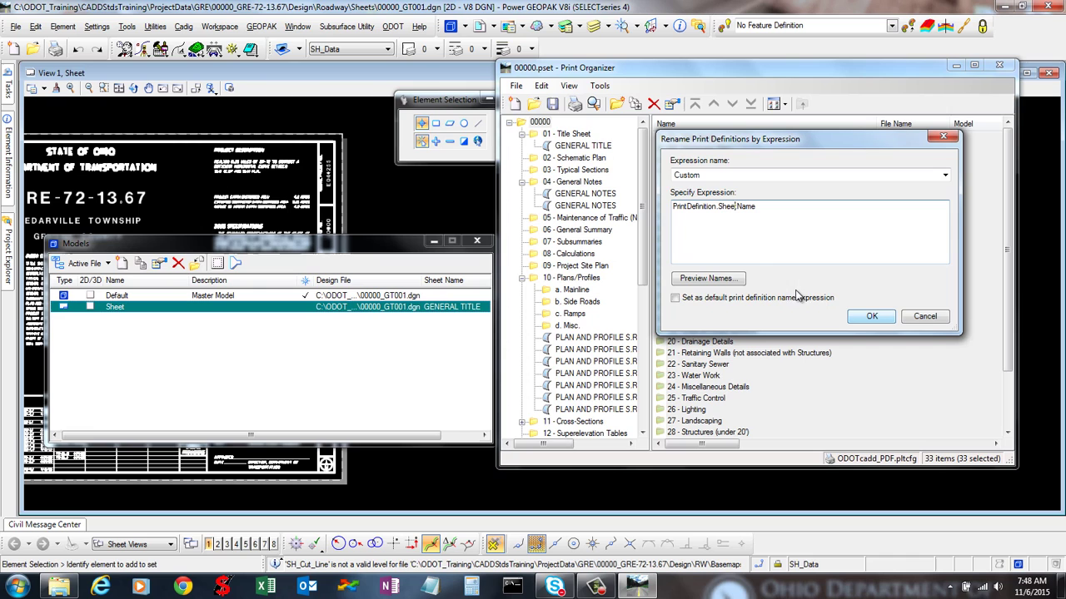
click(926, 317)
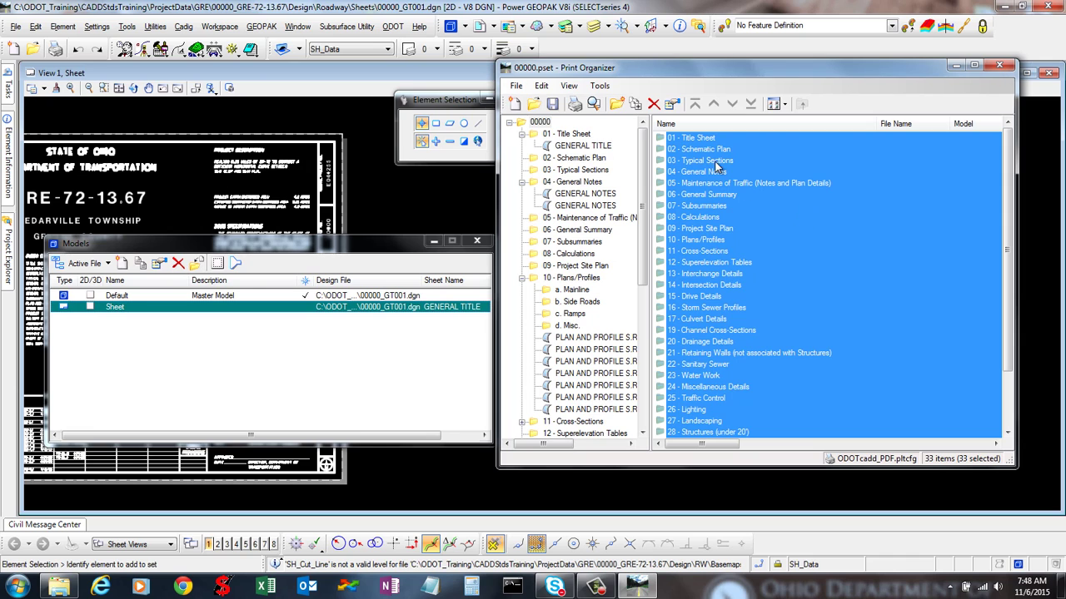
Save the Print Organizer set as 00000.pset via File > Save.
click(516, 87)
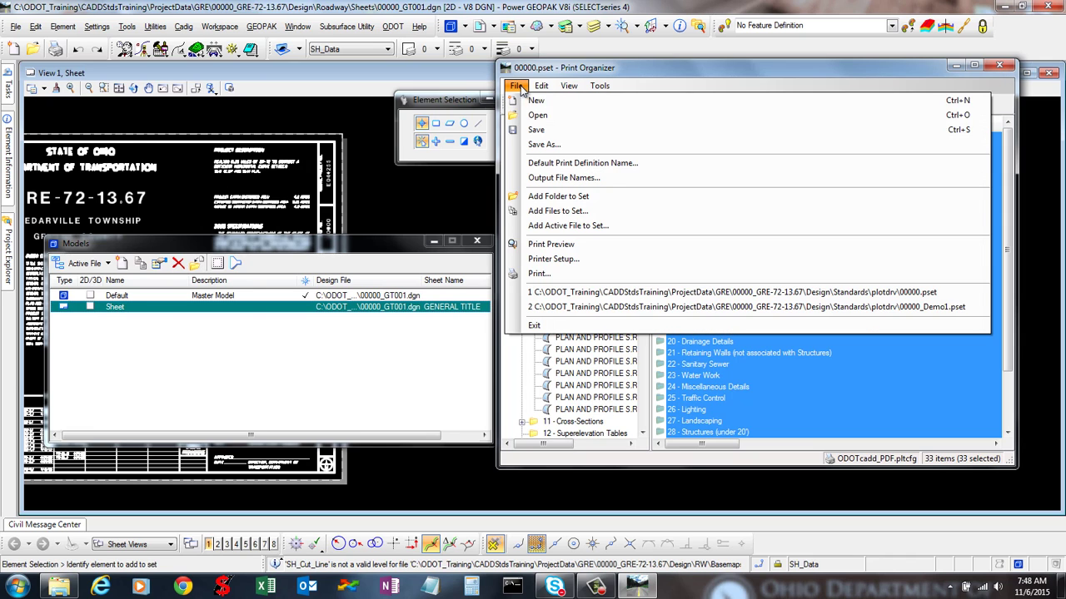
click(519, 129)
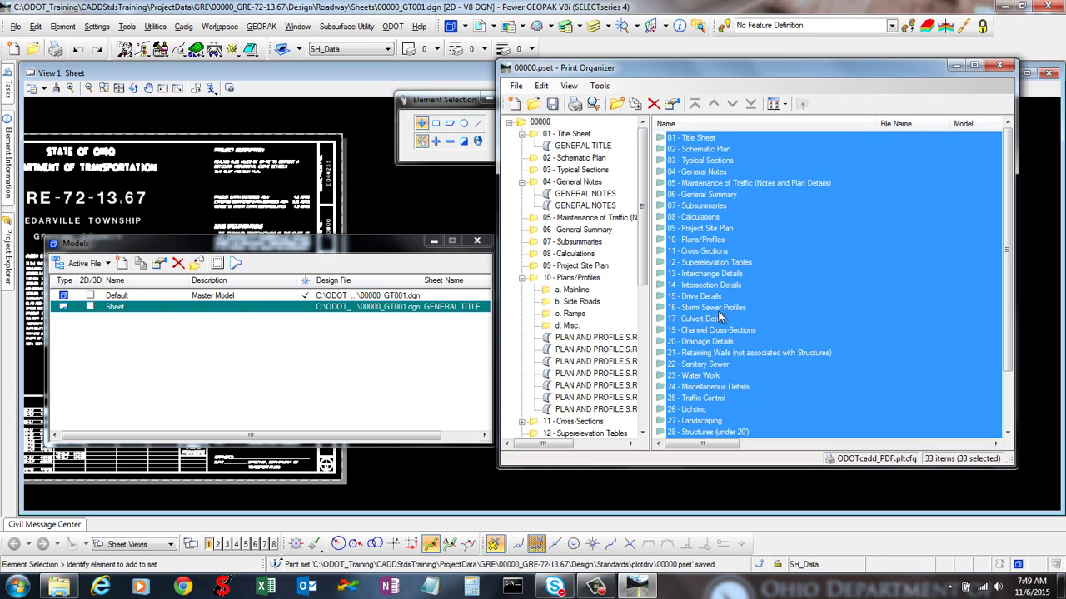
Turn on updating from the design file in the selected print definitions' advanced properties.
click(546, 88)
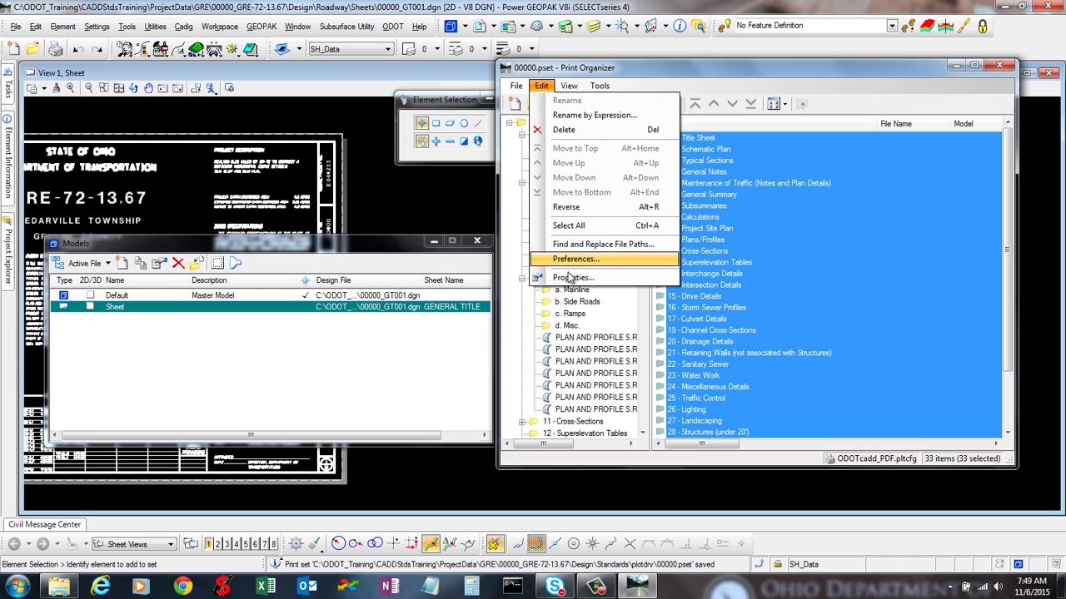
click(571, 282)
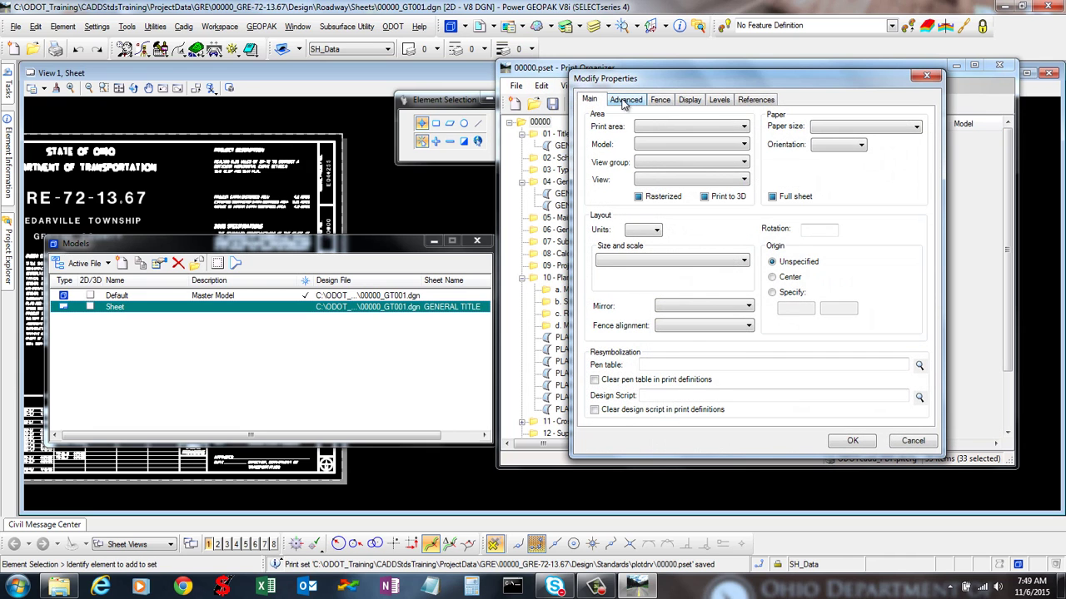
click(627, 100)
click(638, 357)
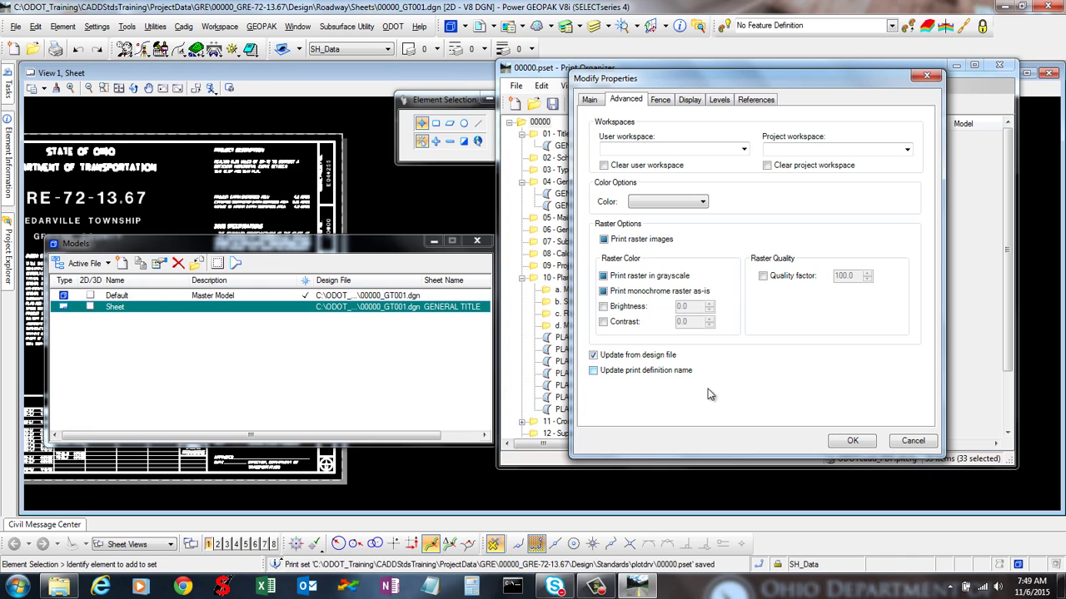
click(850, 446)
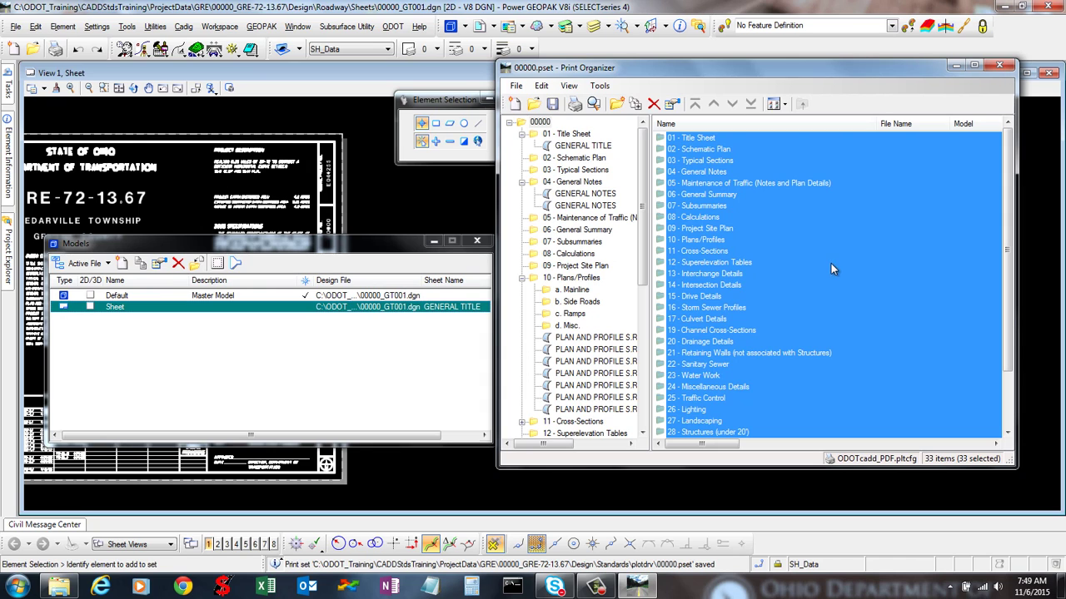
Select the 01 - Title Sheet entry and save the print set.
click(766, 160)
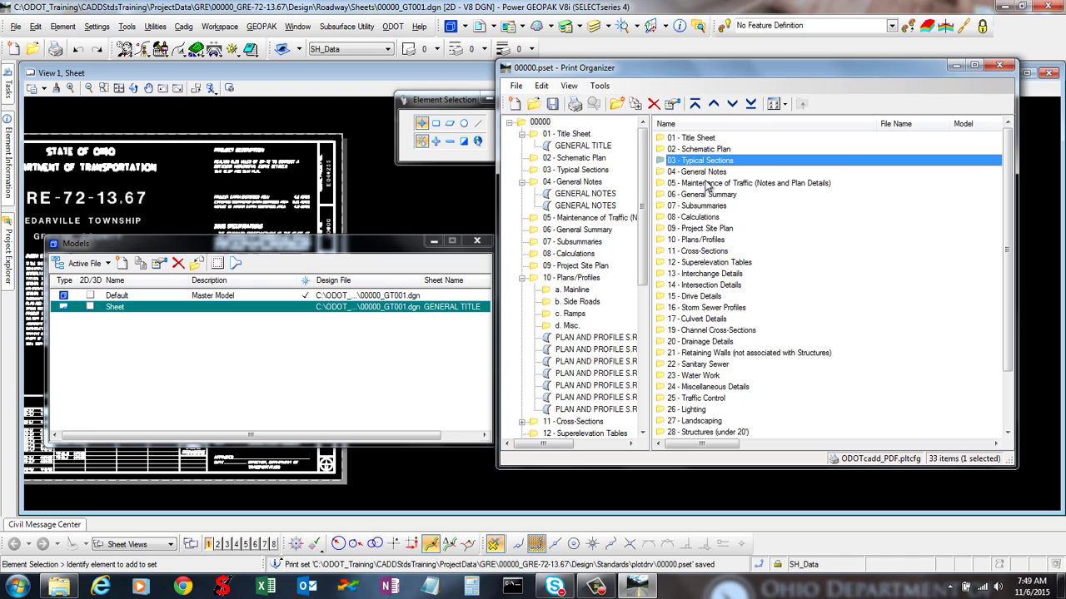
click(704, 139)
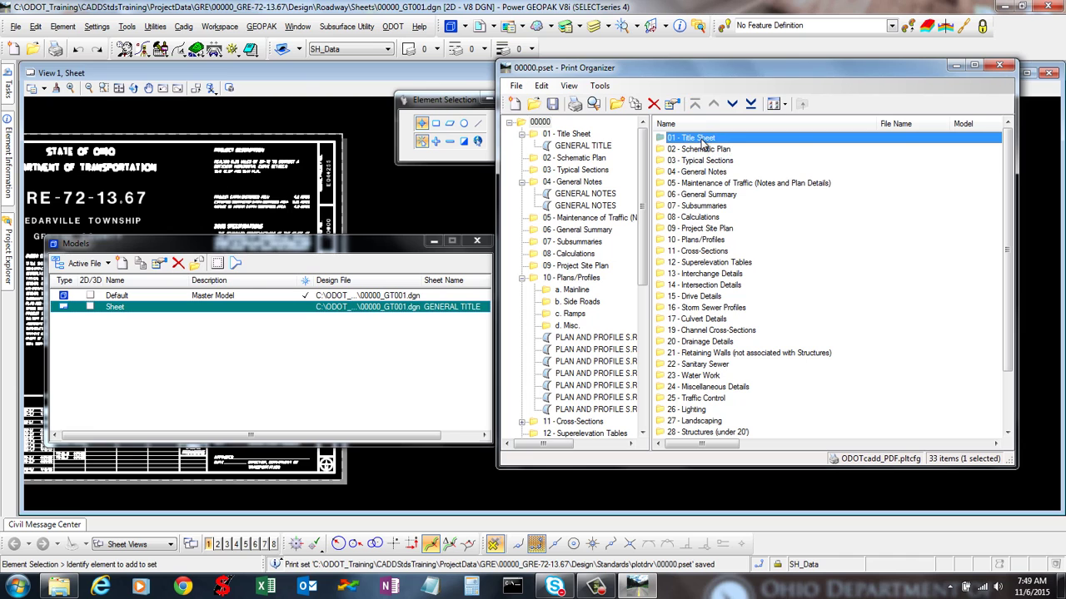
click(516, 86)
click(571, 129)
Check the General Notes, Subsummaries and Plans/Profiles entries, then select all sheets 01 through 34.
click(691, 139)
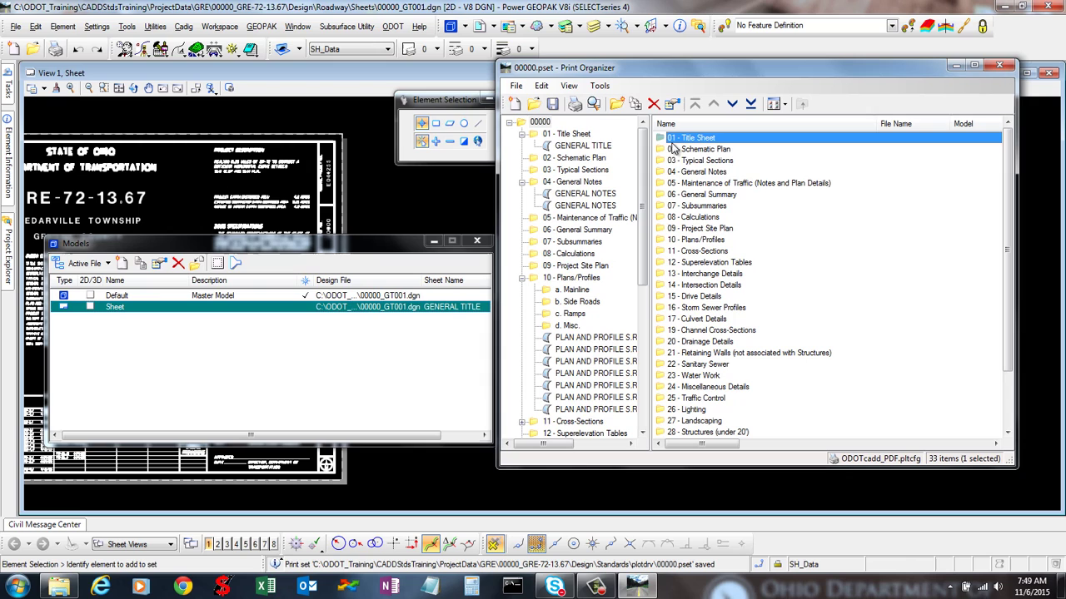
click(687, 172)
click(713, 206)
click(713, 239)
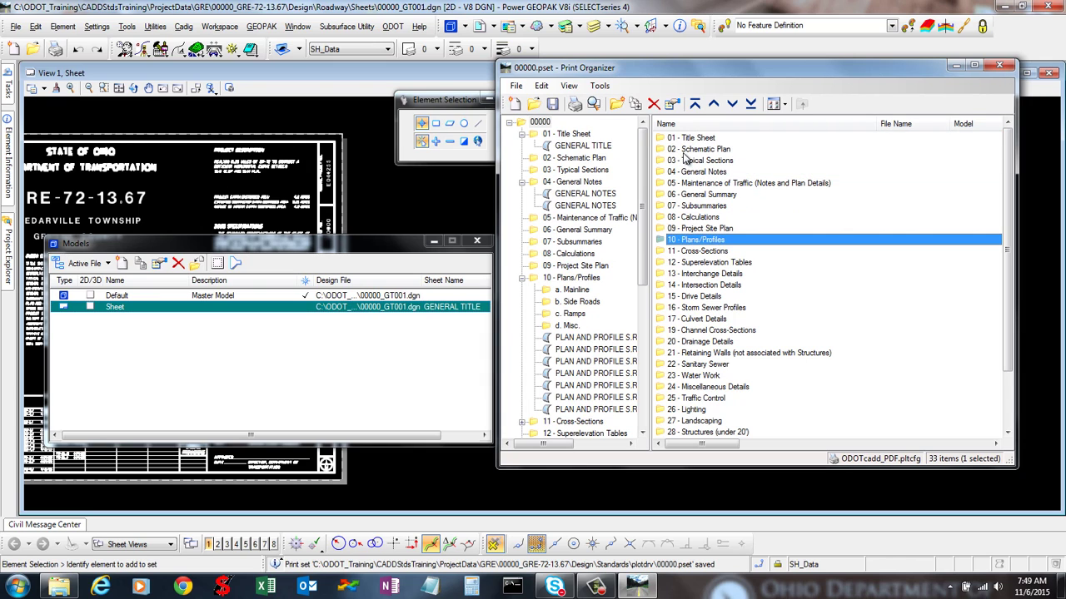
click(687, 138)
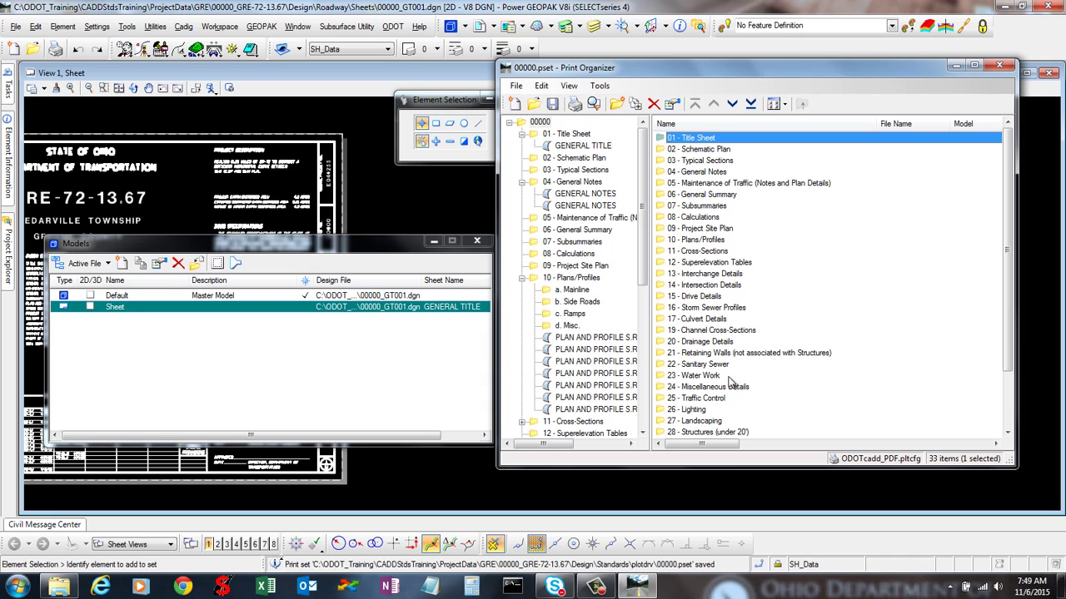
scroll(710, 420, down, 2)
shift+click(713, 431)
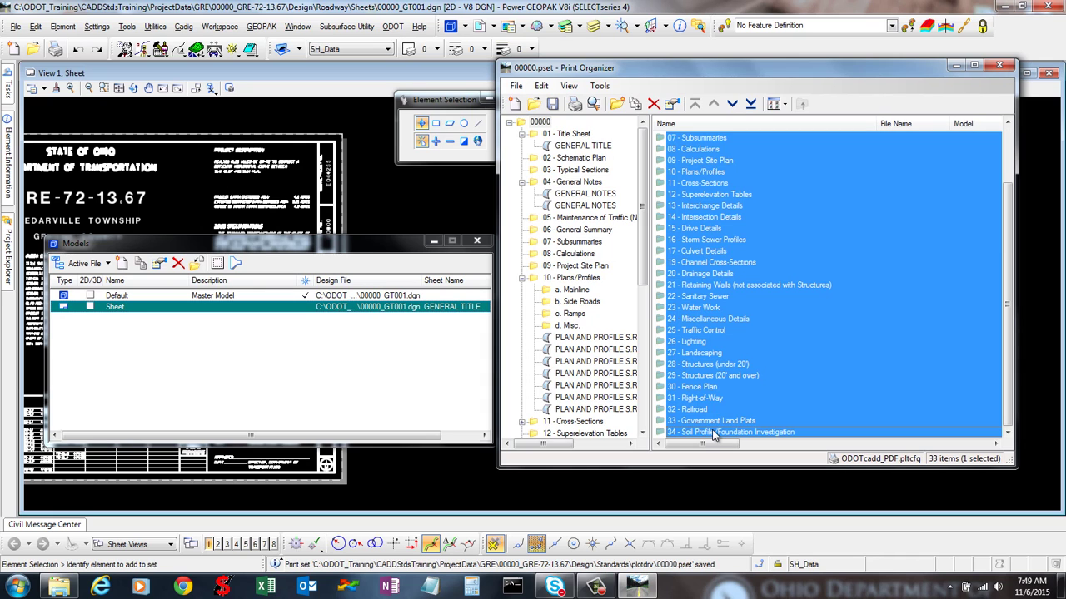
scroll(724, 275, up, 2)
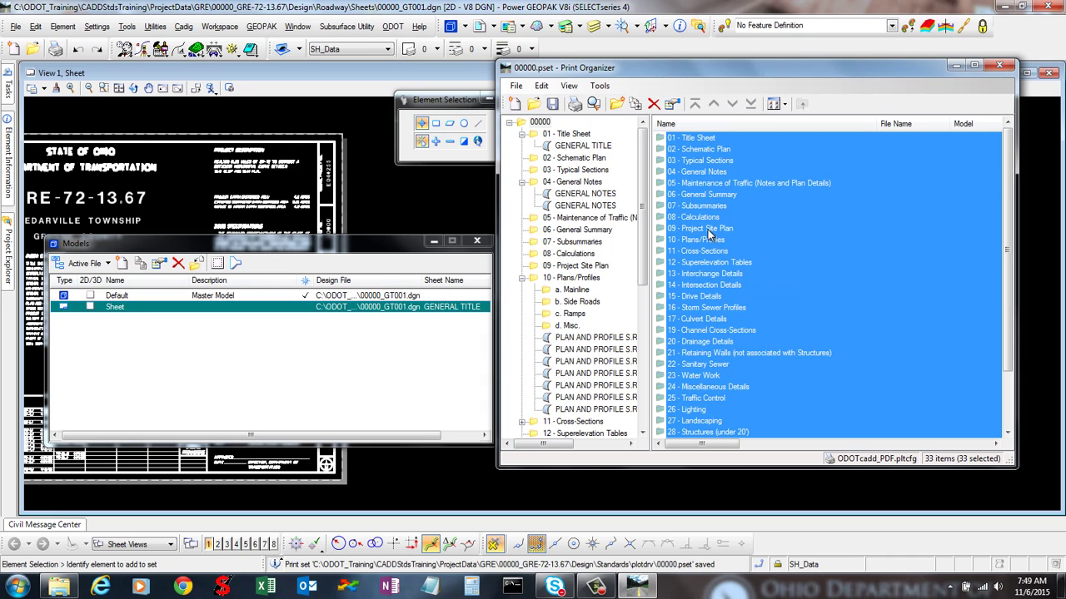
Bring up the Apply Print Style chooser and widen its Print Style Name column.
click(599, 85)
click(616, 114)
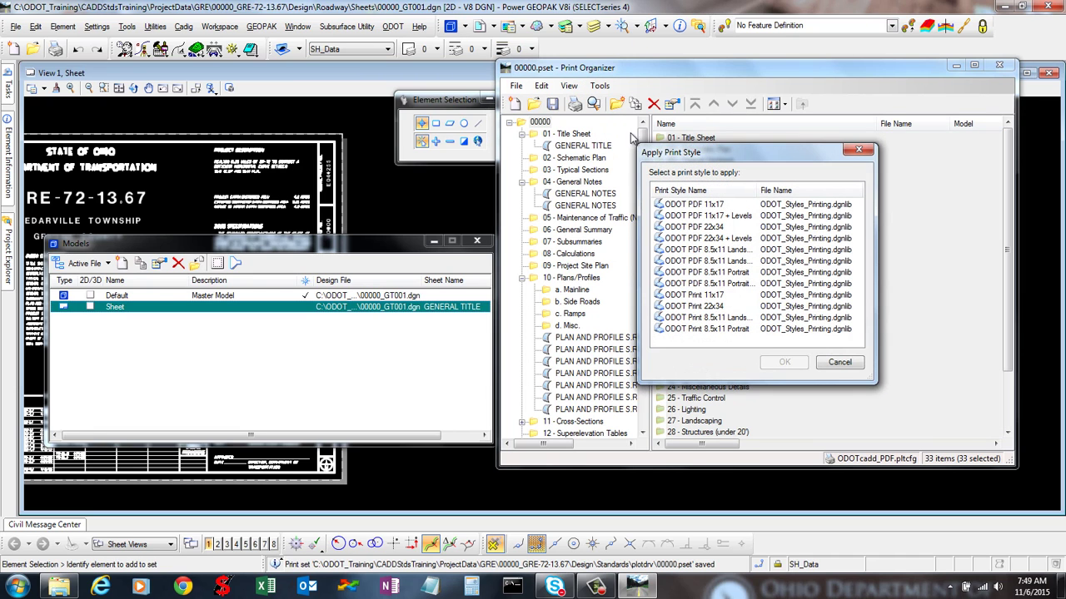
drag(654, 150, 671, 122)
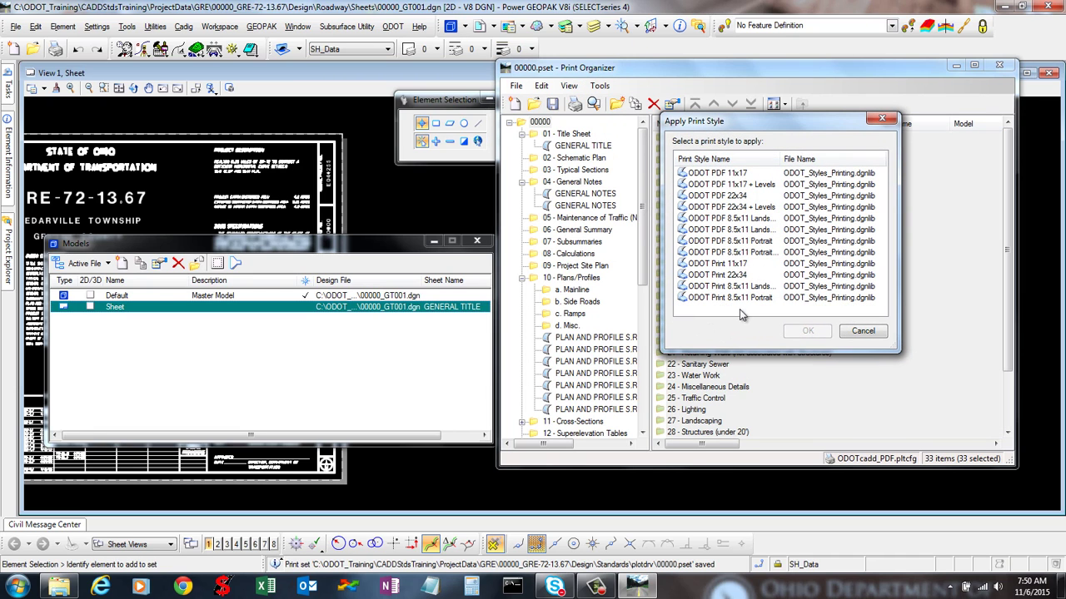
drag(780, 159, 826, 159)
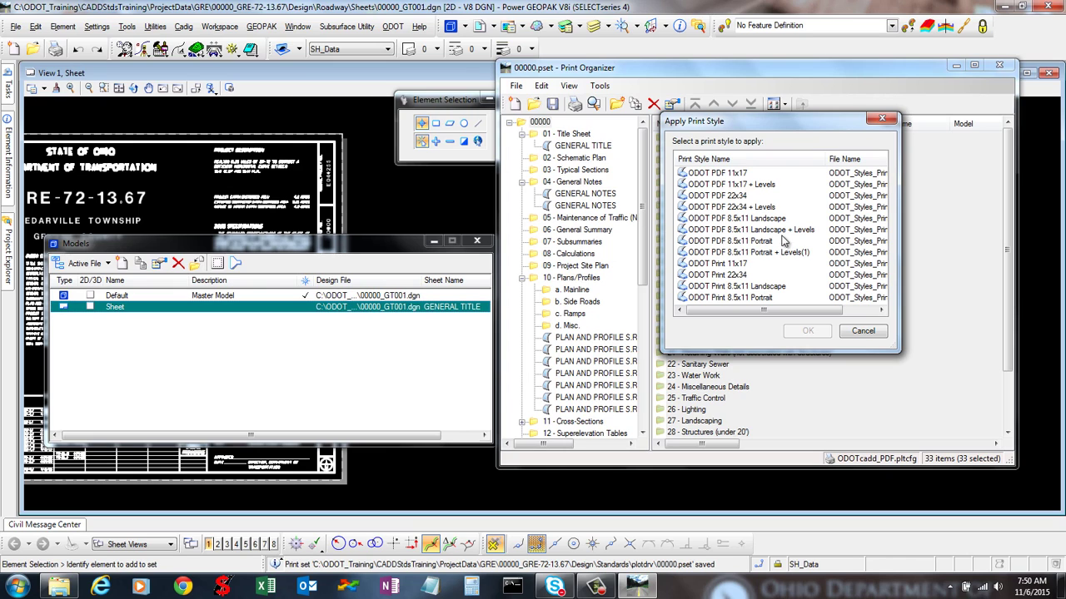
Compare the ODOT PDF and ODOT Print styles, then apply ODOT PDF 11x17 to all 33 sheets.
click(743, 173)
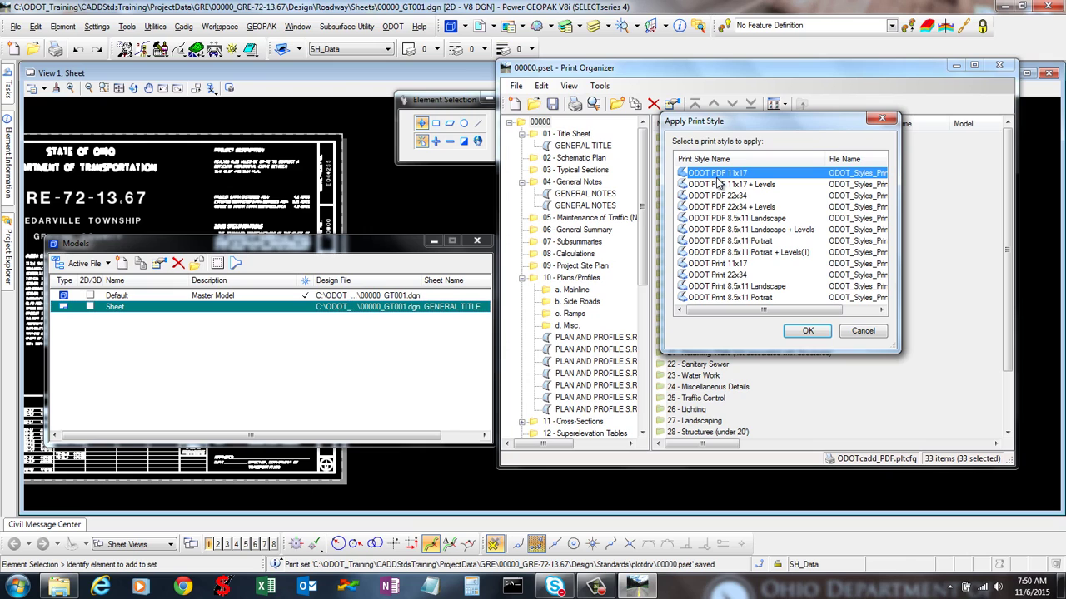
click(733, 185)
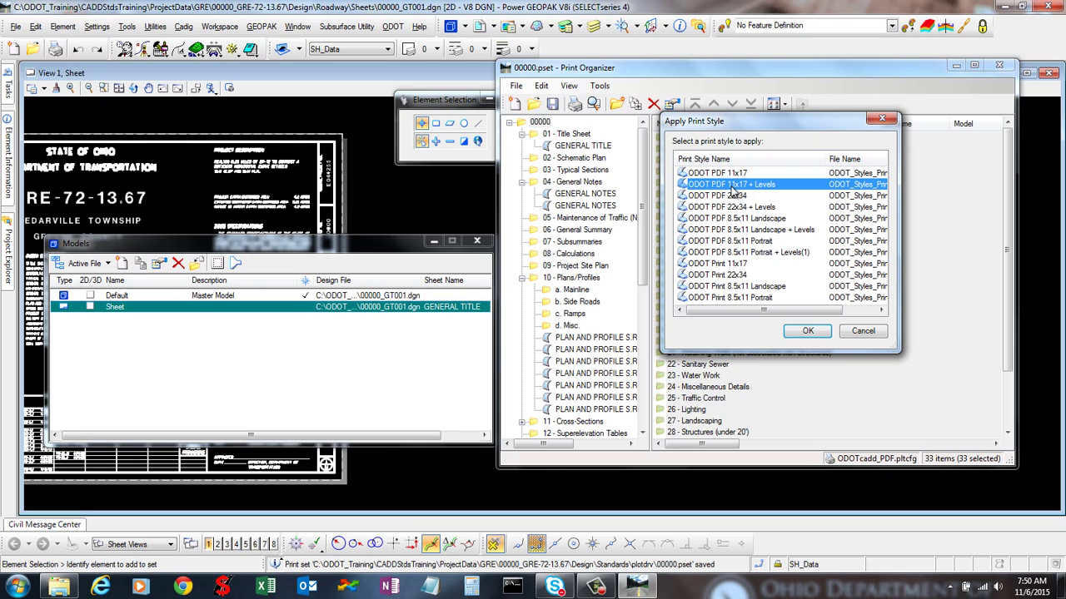
click(768, 207)
click(773, 230)
click(773, 254)
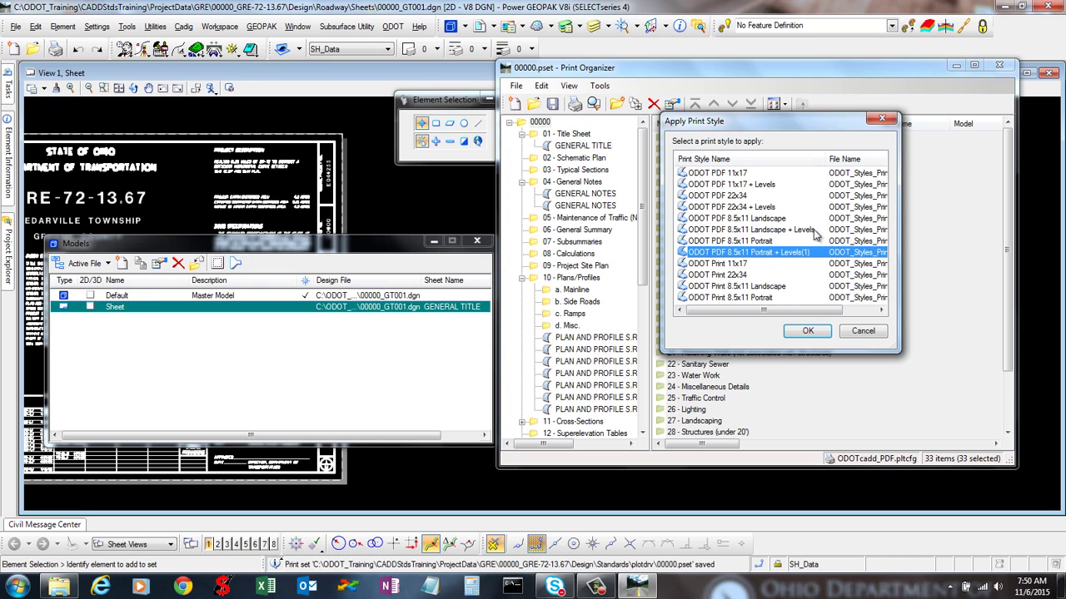
click(813, 230)
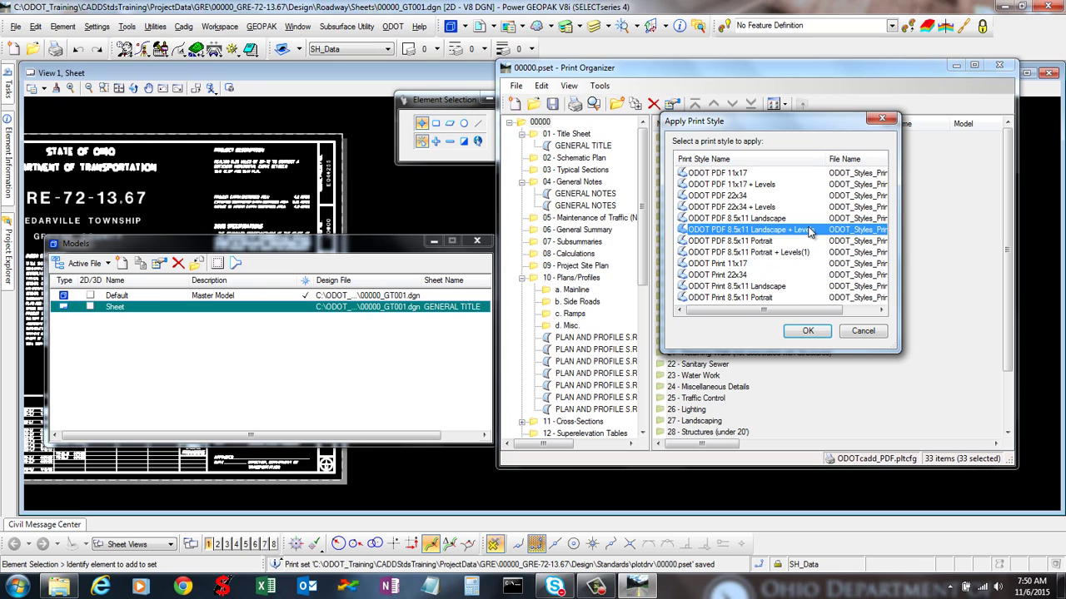
click(740, 174)
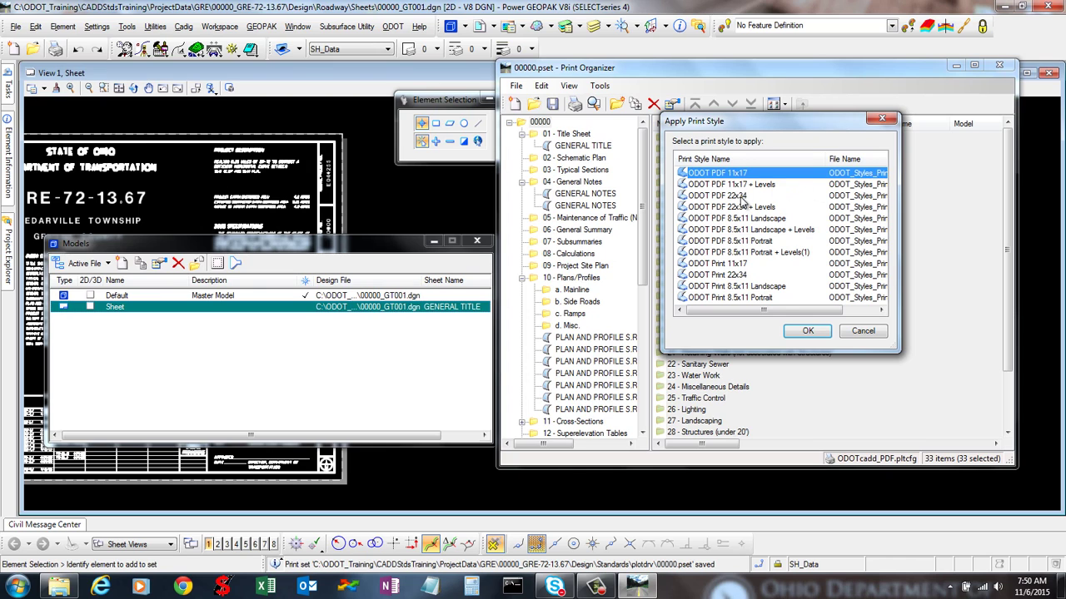
click(742, 196)
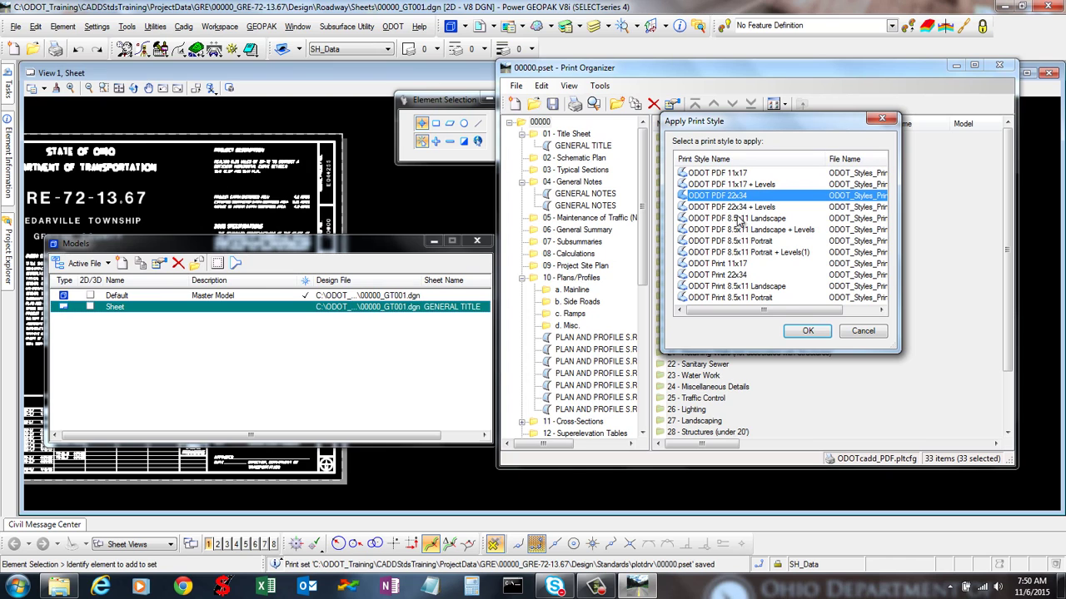
click(737, 218)
click(754, 240)
click(765, 252)
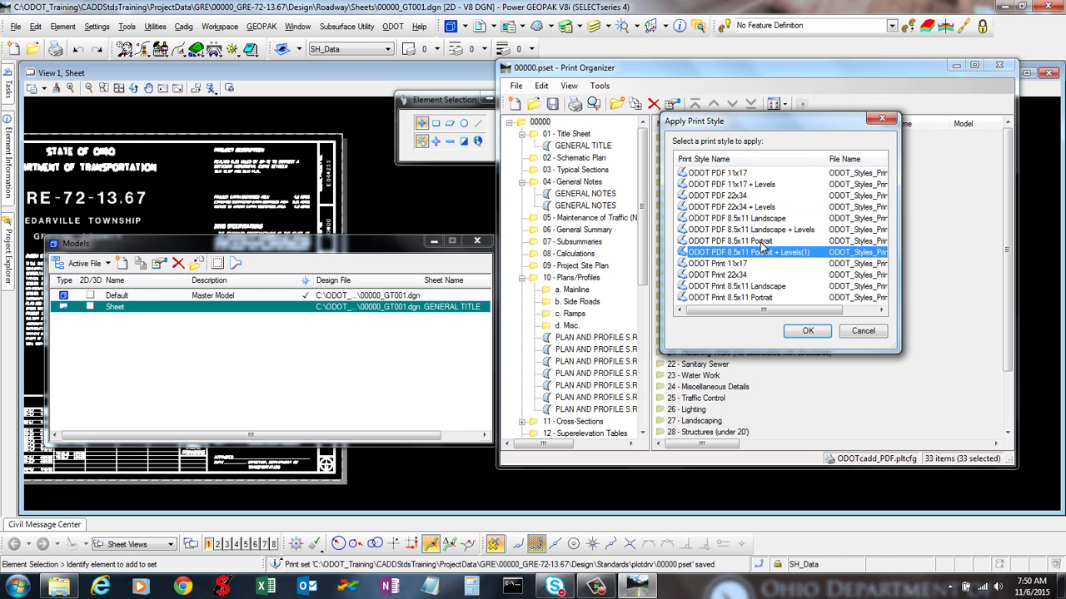
click(760, 240)
click(757, 218)
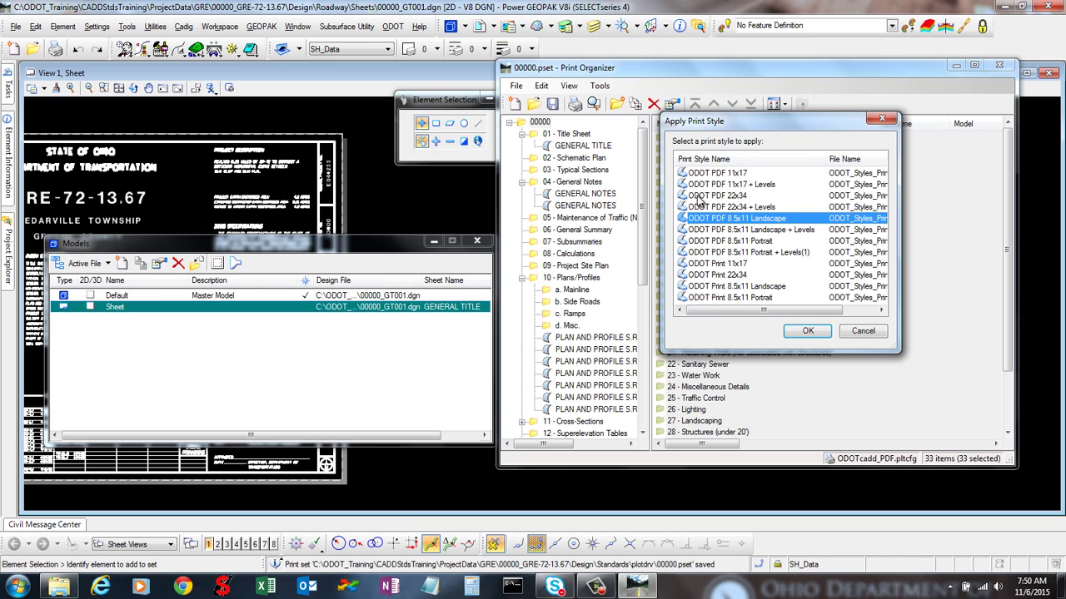
click(761, 253)
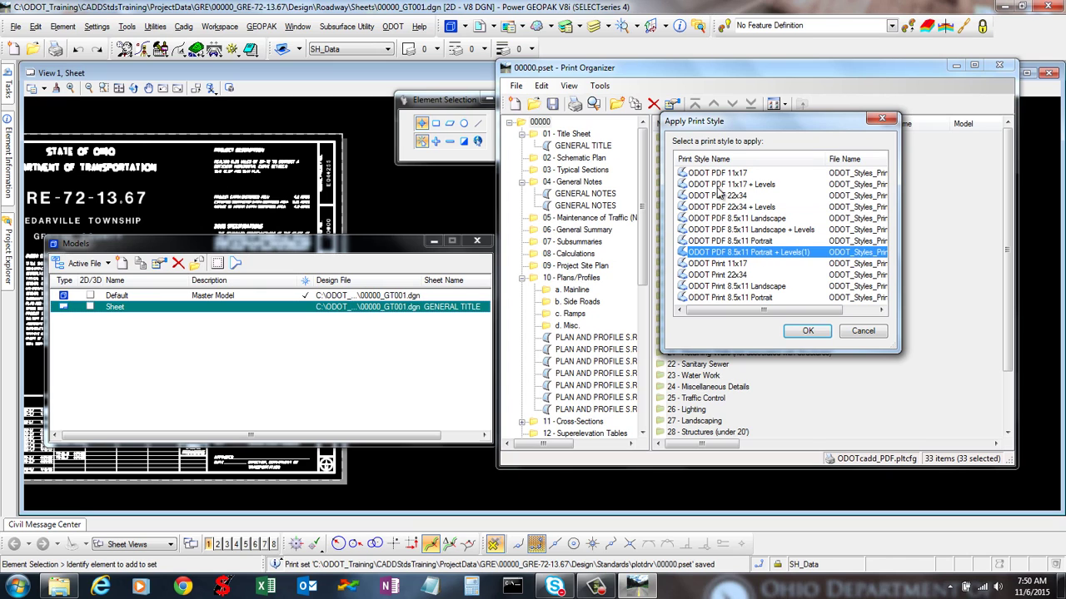
click(731, 275)
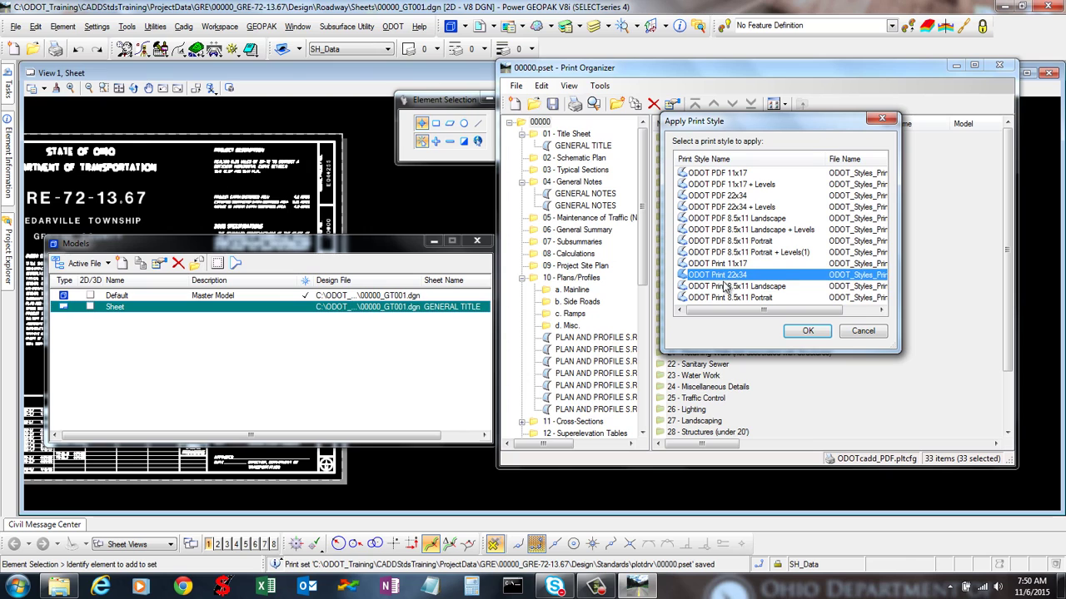
click(725, 288)
click(723, 297)
click(720, 264)
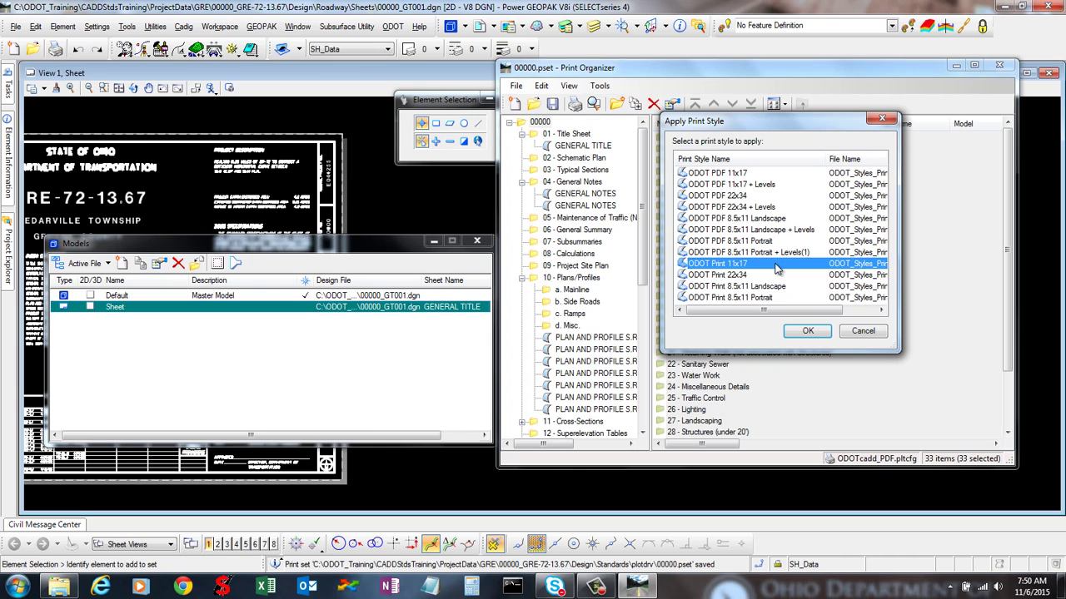
click(750, 173)
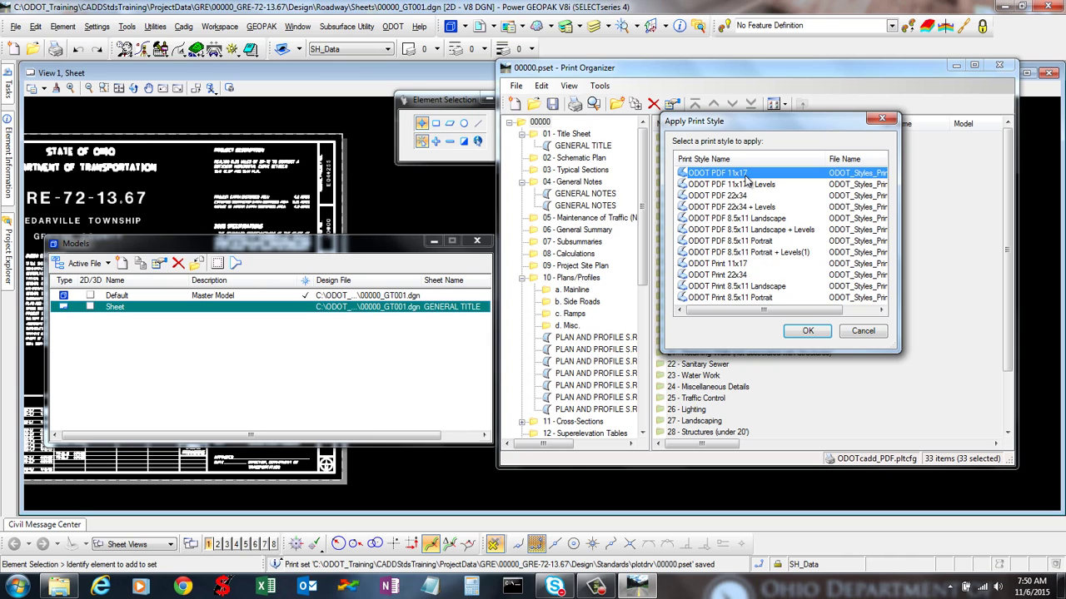
click(806, 331)
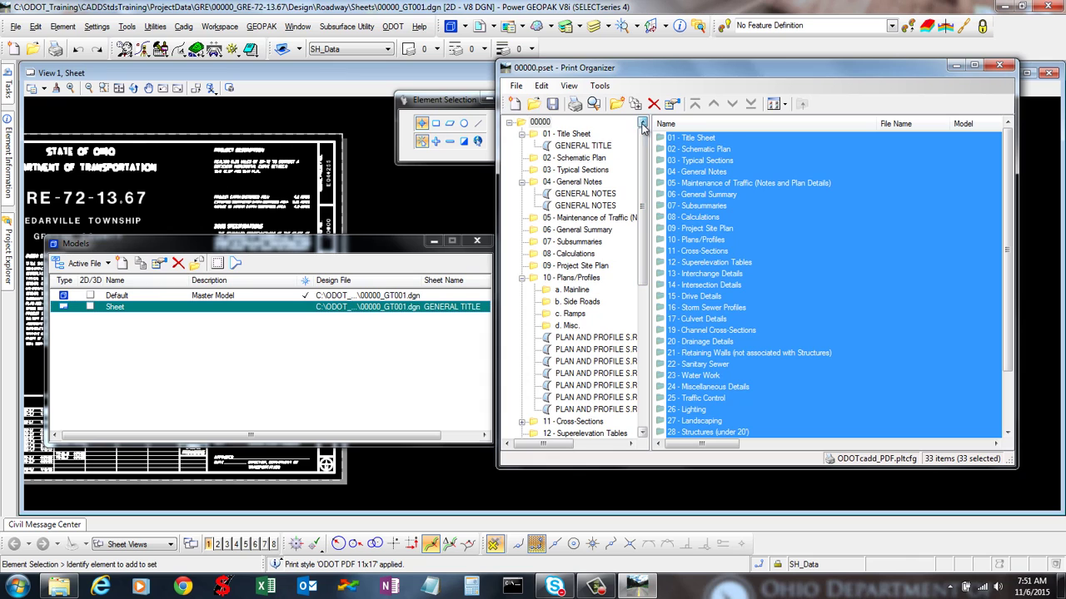
Print the whole 00000 print set to 00000.pdf with ODOTcadd_PDF, opening the PDF automatically.
click(533, 124)
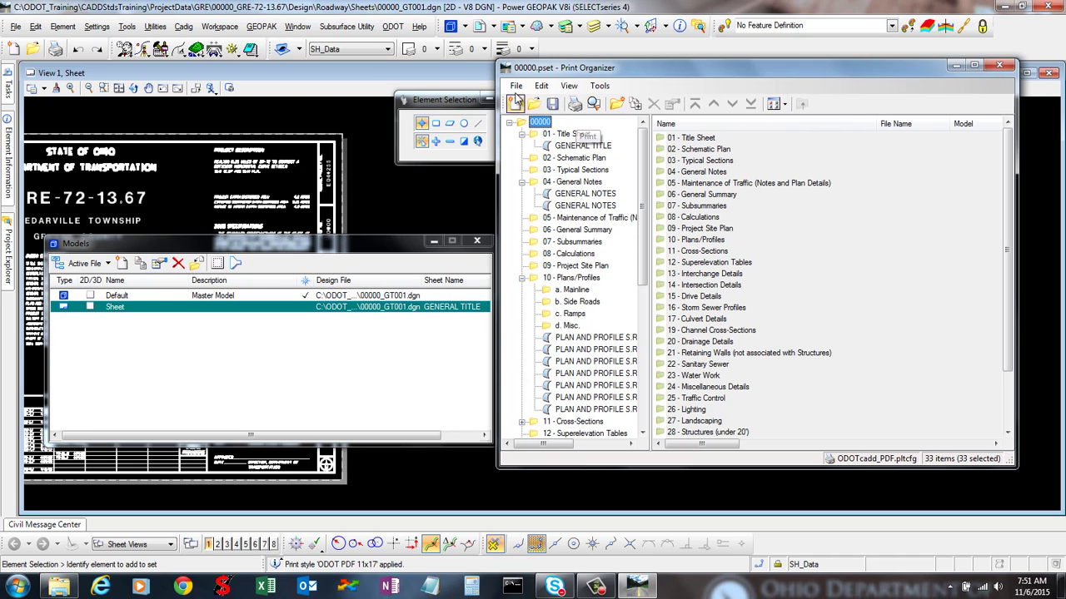
click(516, 85)
click(560, 282)
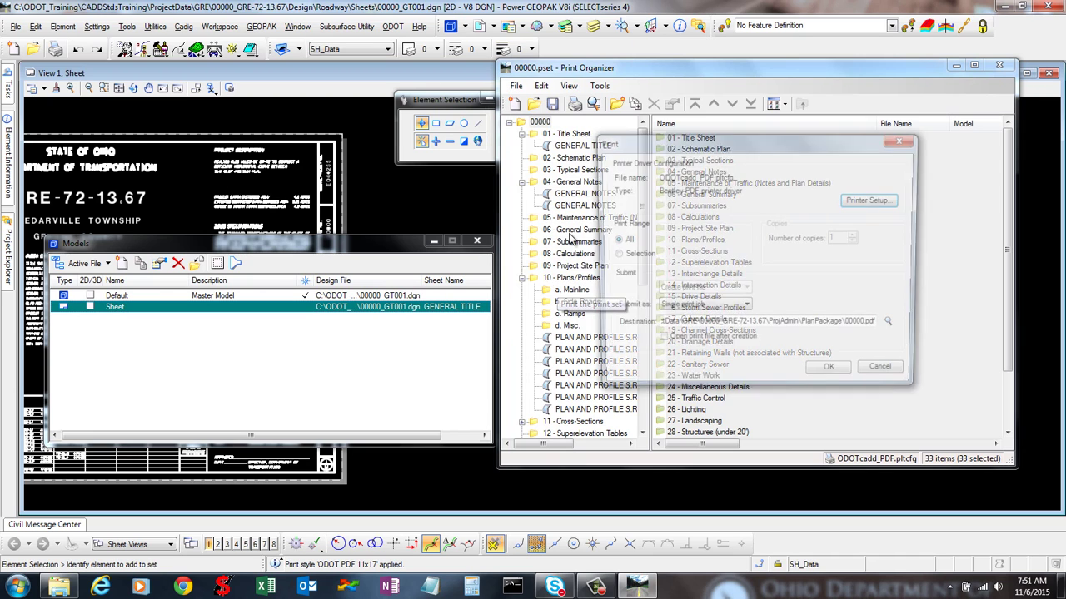
drag(676, 150, 712, 125)
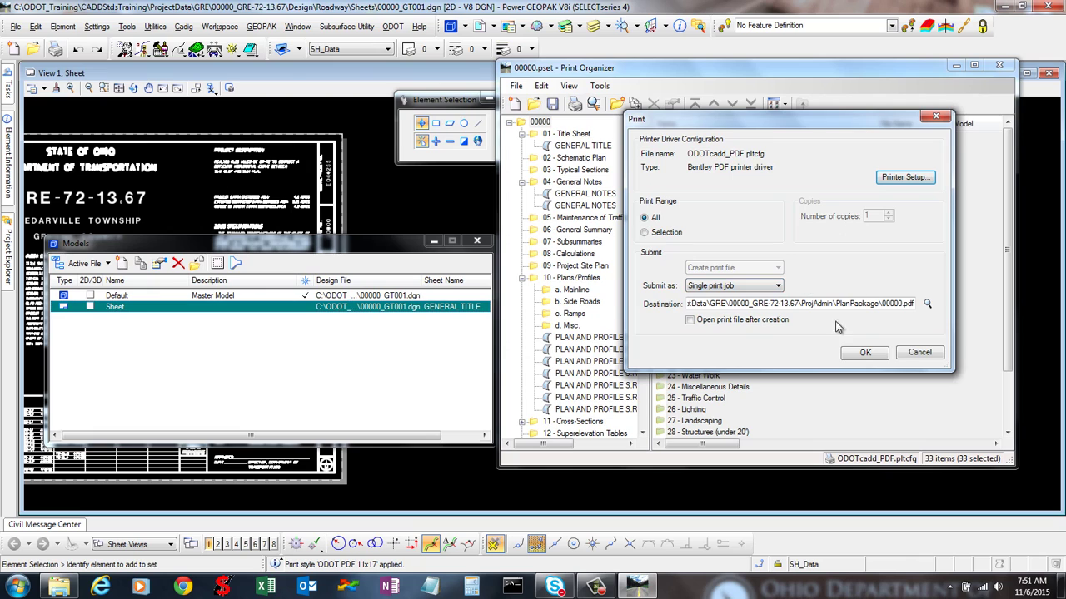
drag(696, 305, 976, 300)
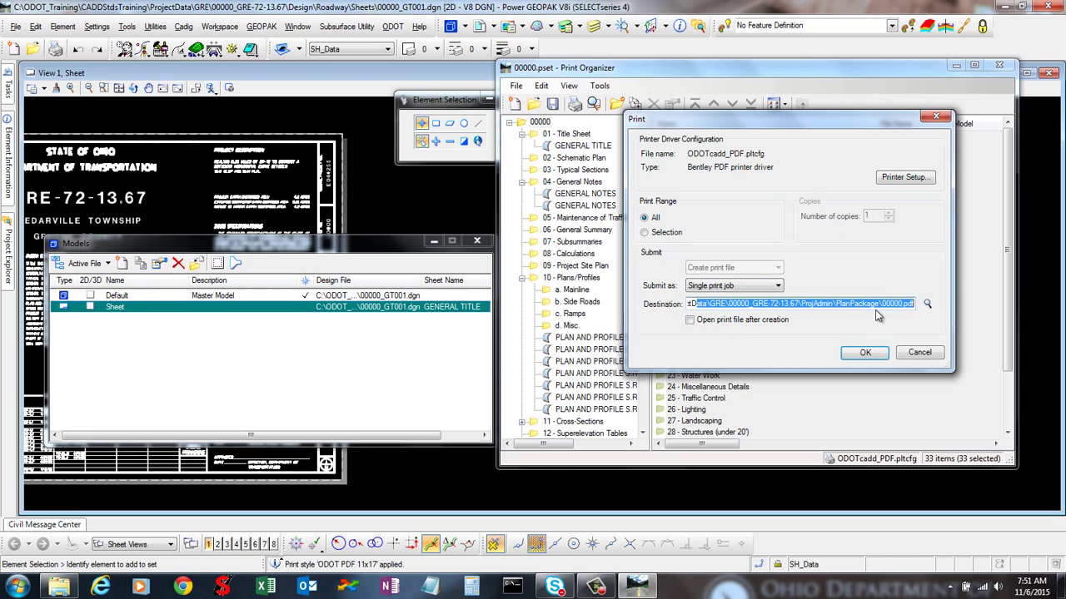
click(878, 304)
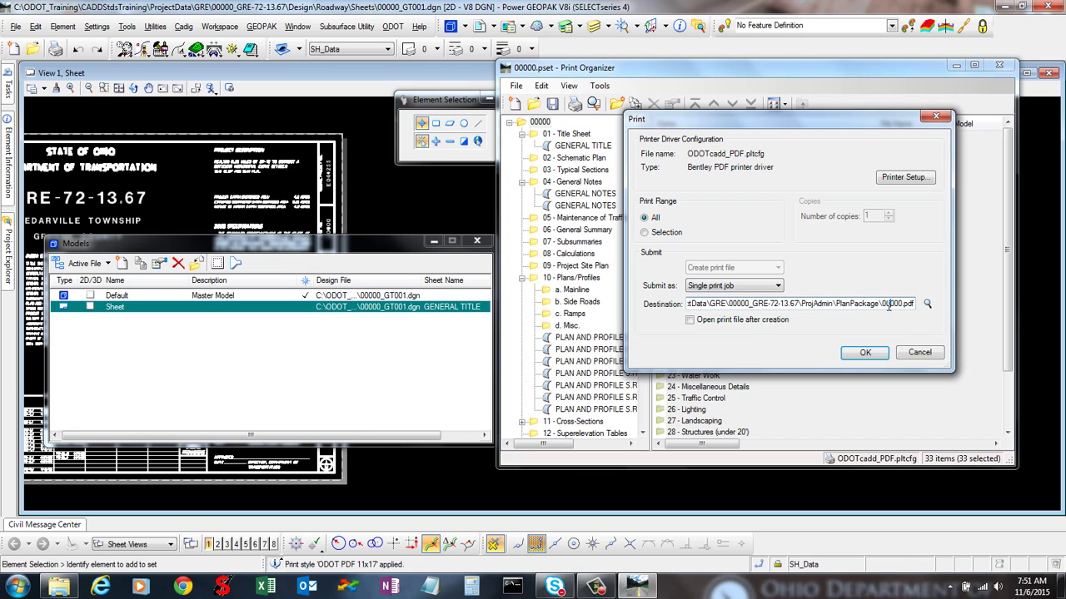
click(690, 319)
click(866, 353)
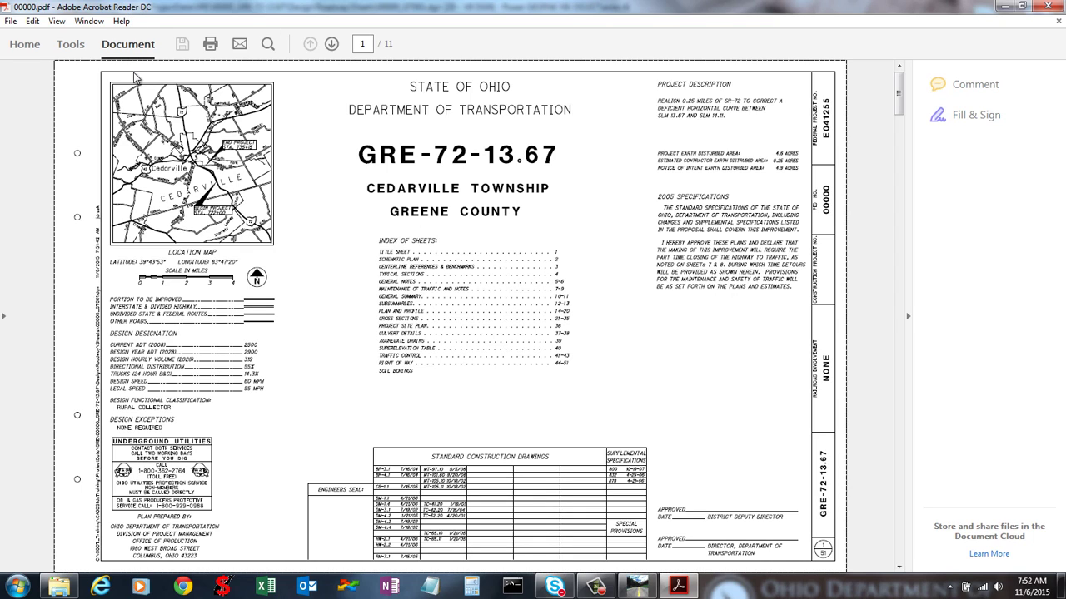
In the Bookmarks pane, step through each Plans/Profiles sheet up to 739+00, then return to Title Sheet.
key(F4)
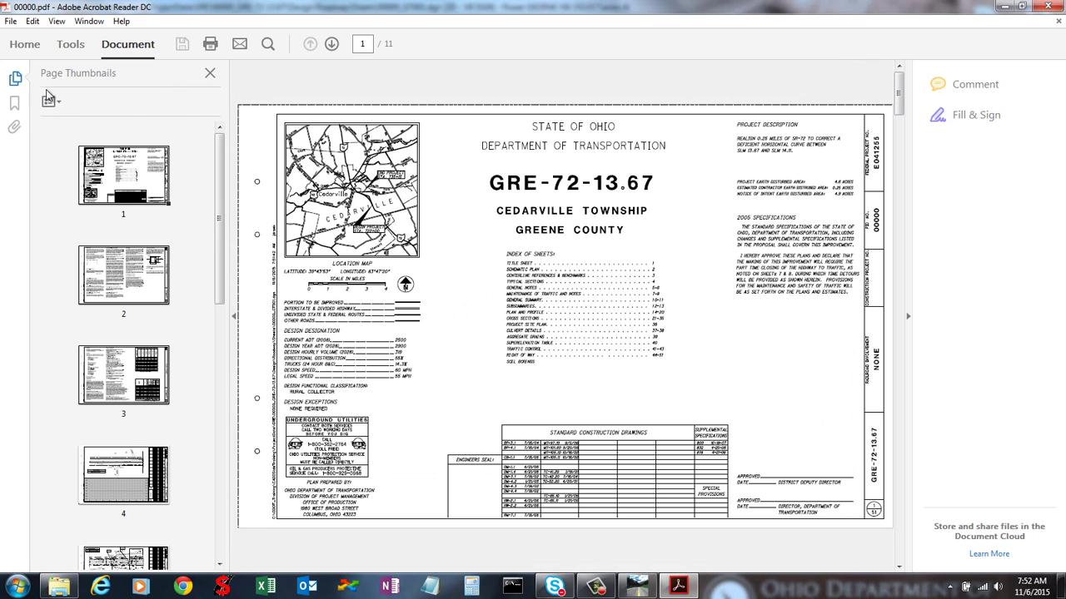
click(15, 103)
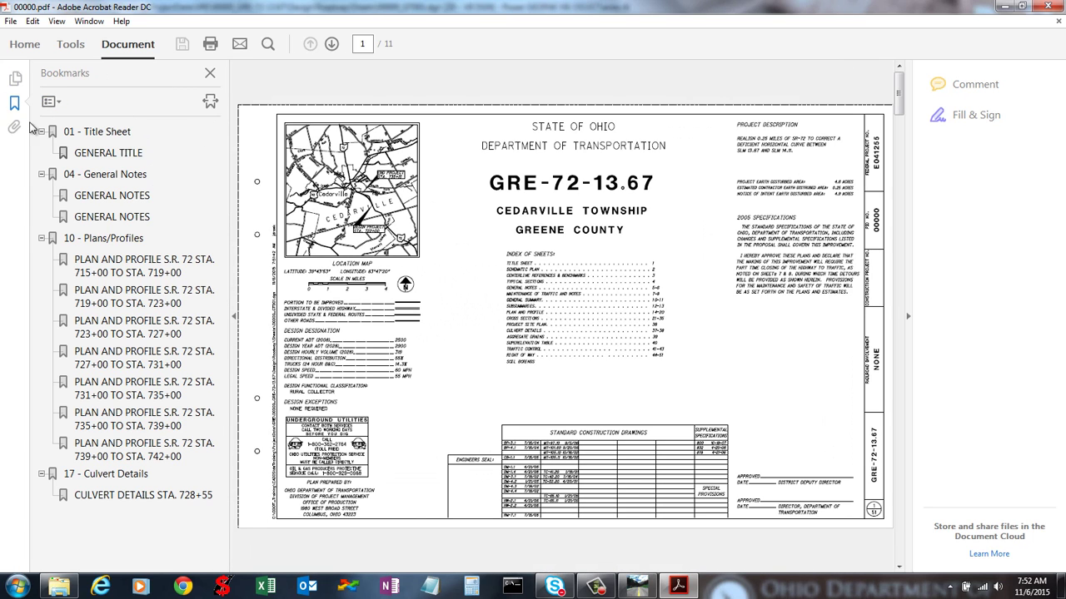
click(89, 240)
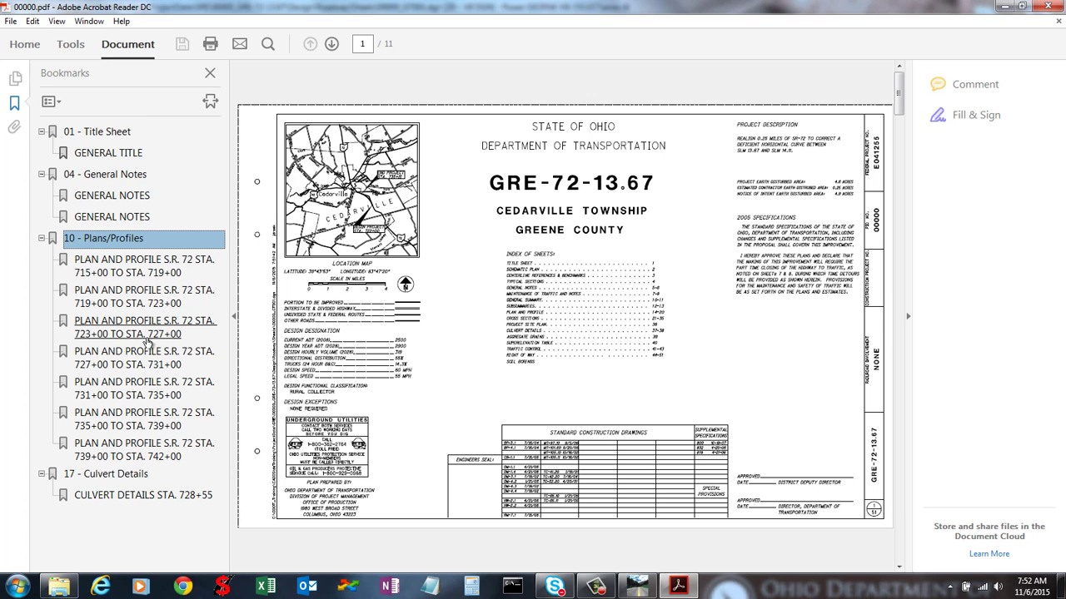
click(126, 266)
click(126, 297)
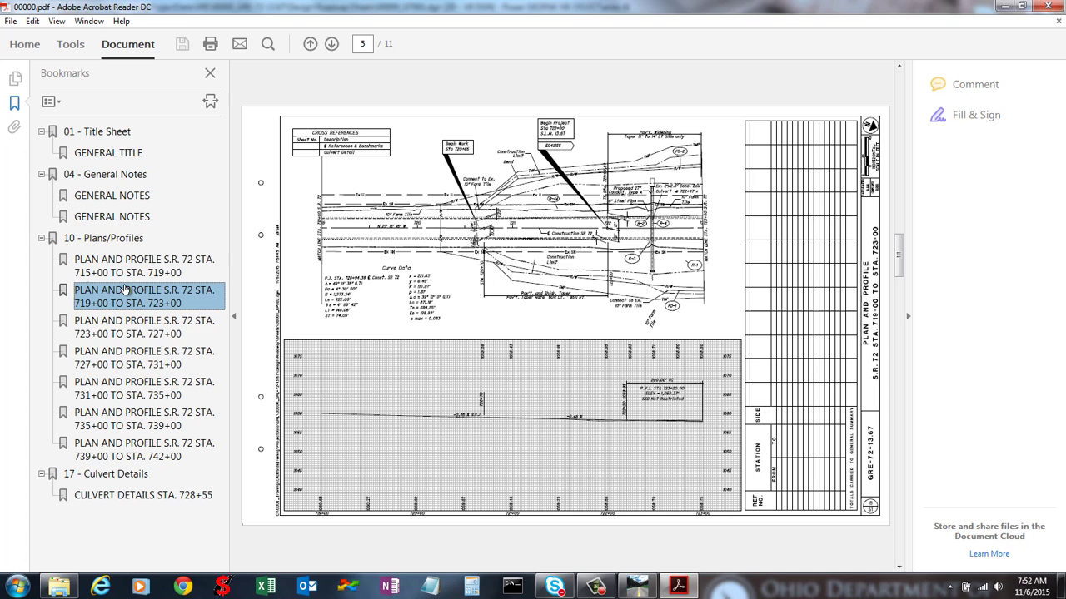
click(148, 334)
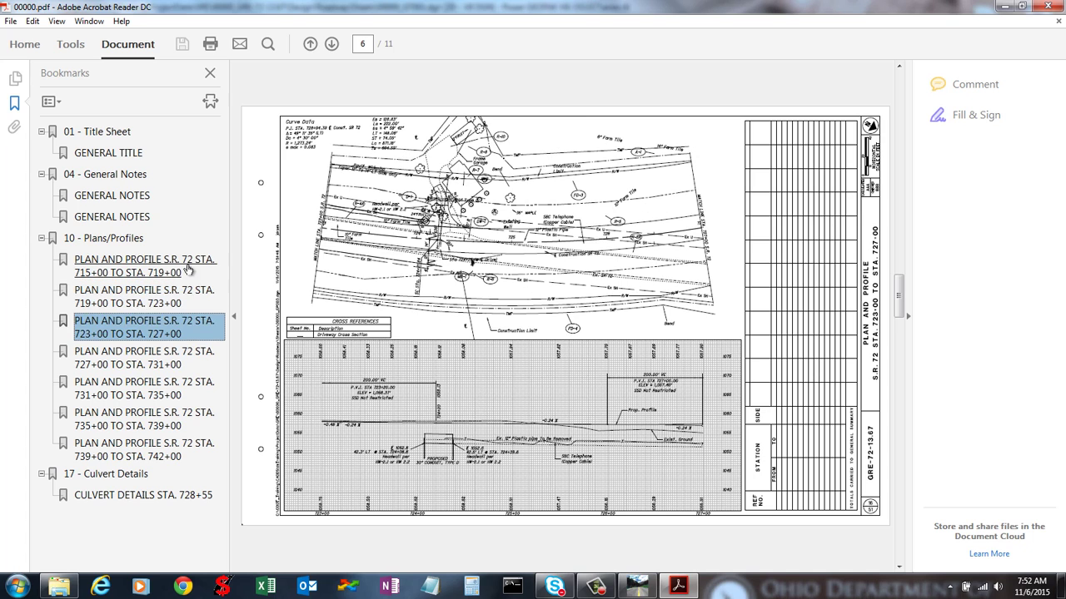
click(121, 276)
click(125, 390)
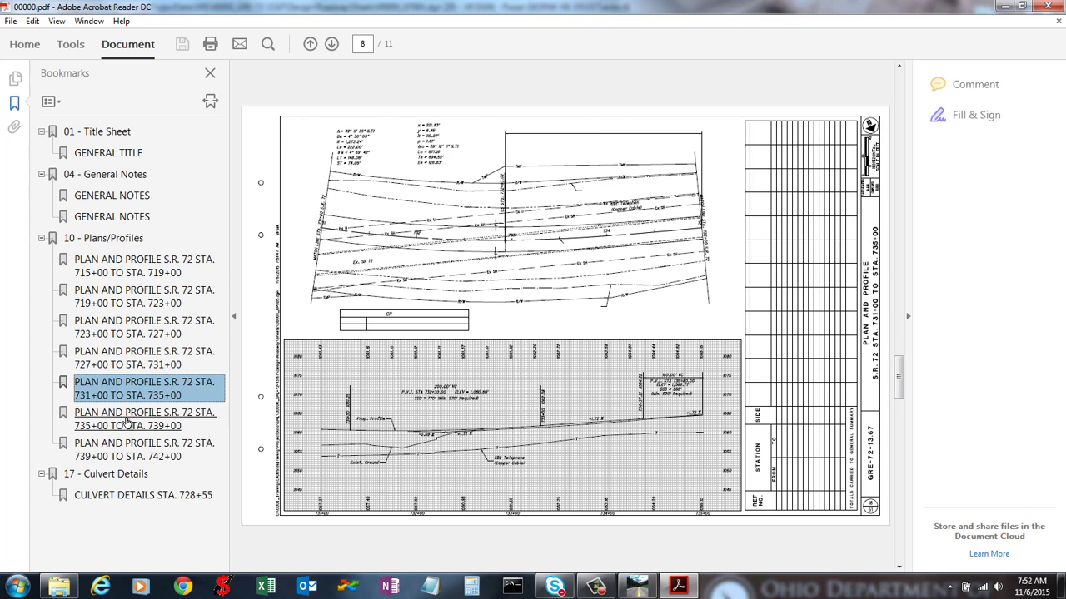
click(127, 421)
click(129, 450)
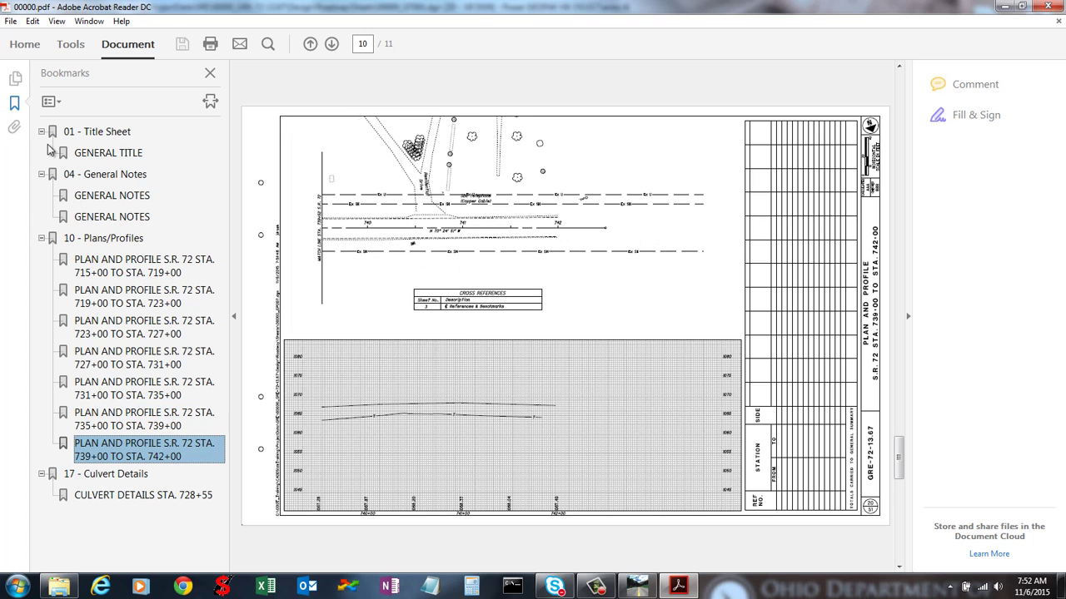
click(117, 135)
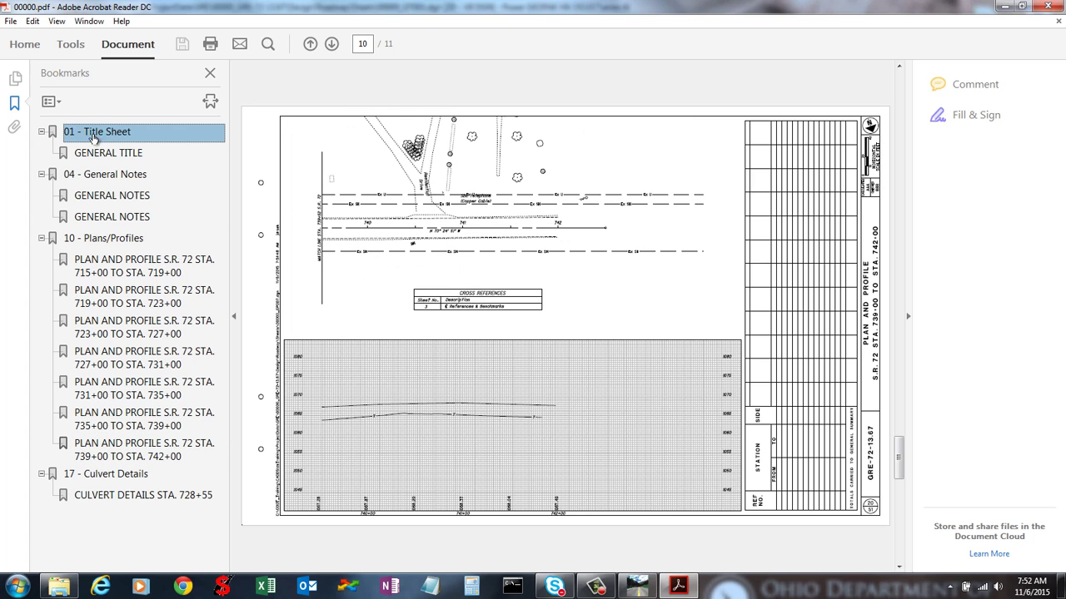
Close Acrobat Reader and load ODOTcadd.pltcfg as the print set's printer driver.
click(1047, 8)
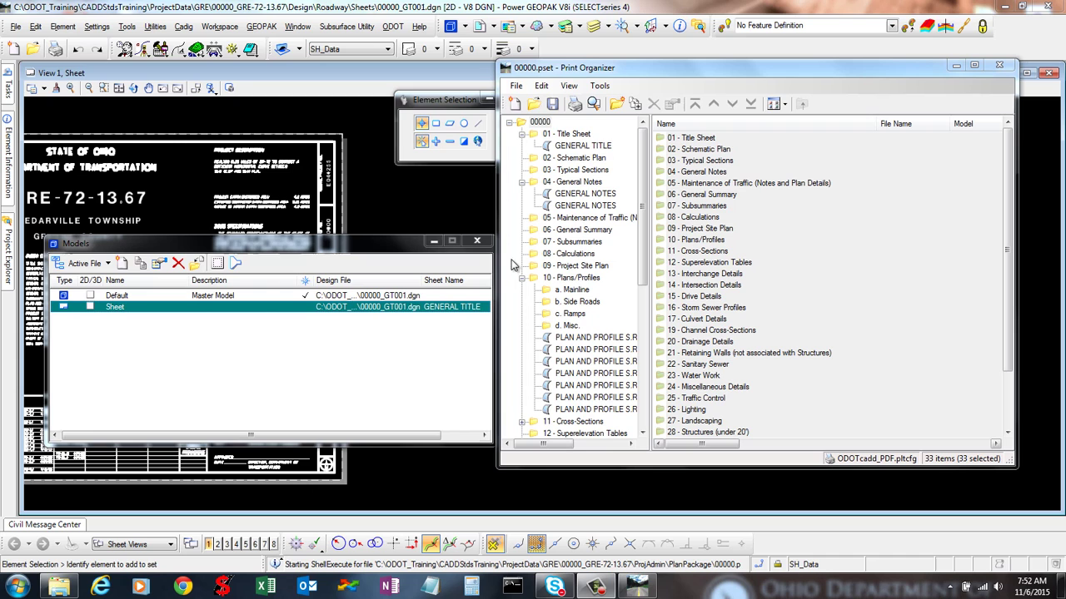
drag(543, 68, 511, 81)
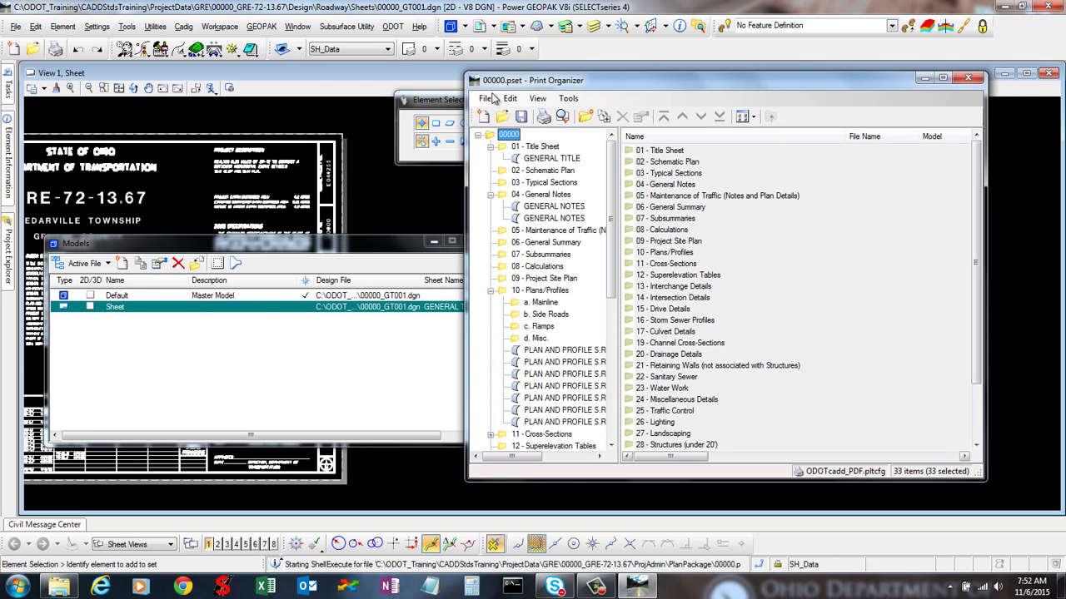
click(484, 98)
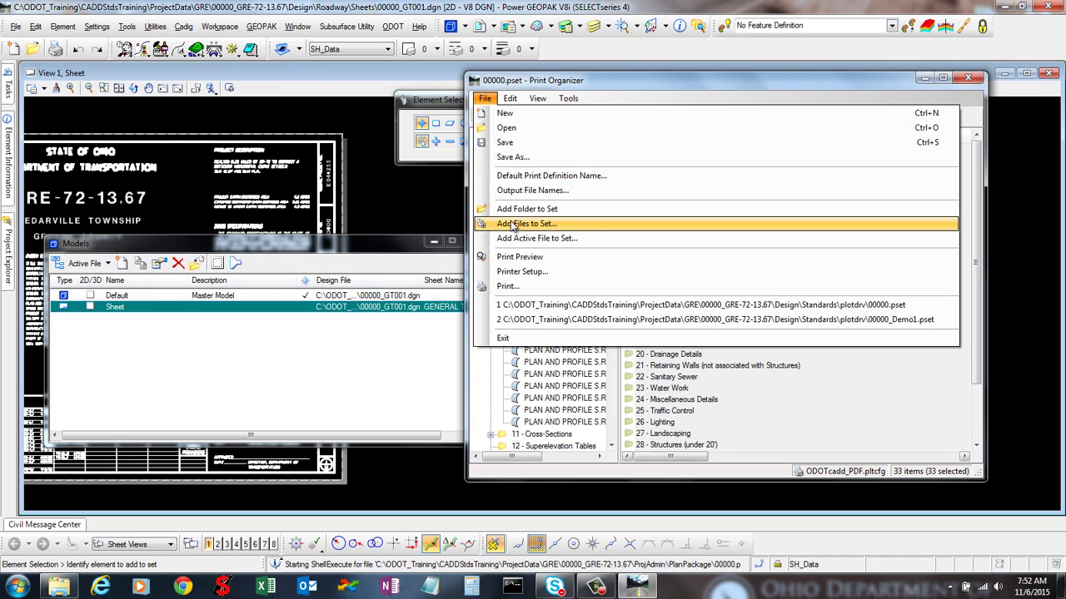
click(532, 271)
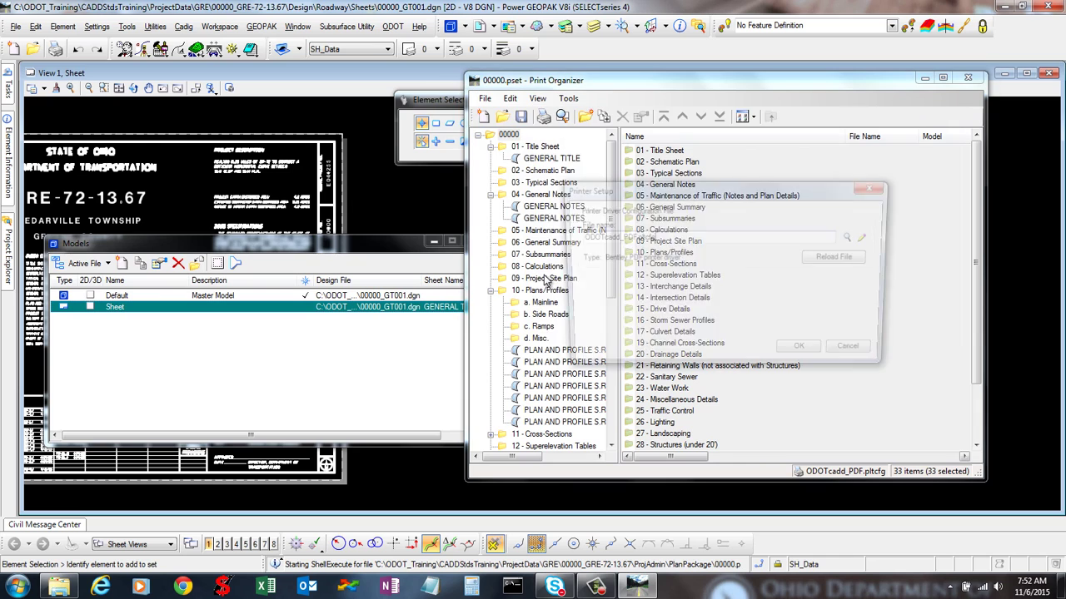
click(855, 238)
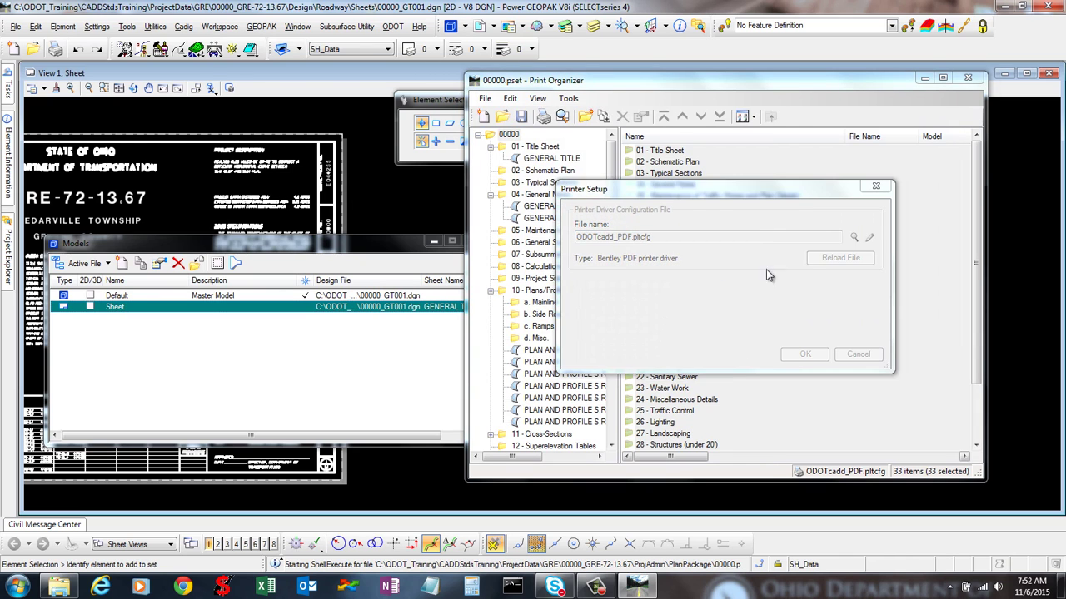
click(403, 140)
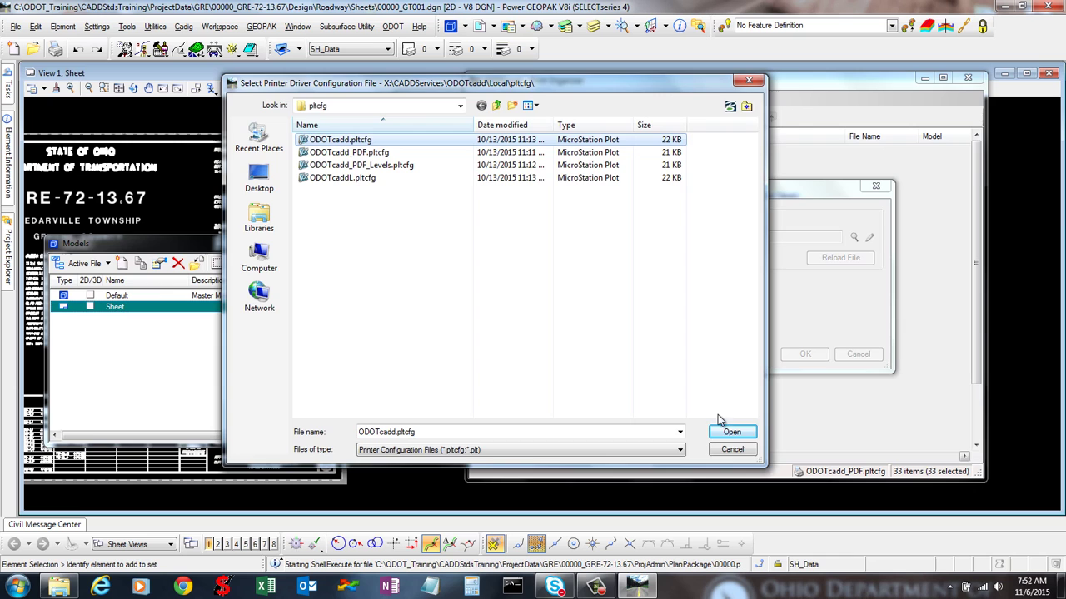
click(731, 432)
click(805, 356)
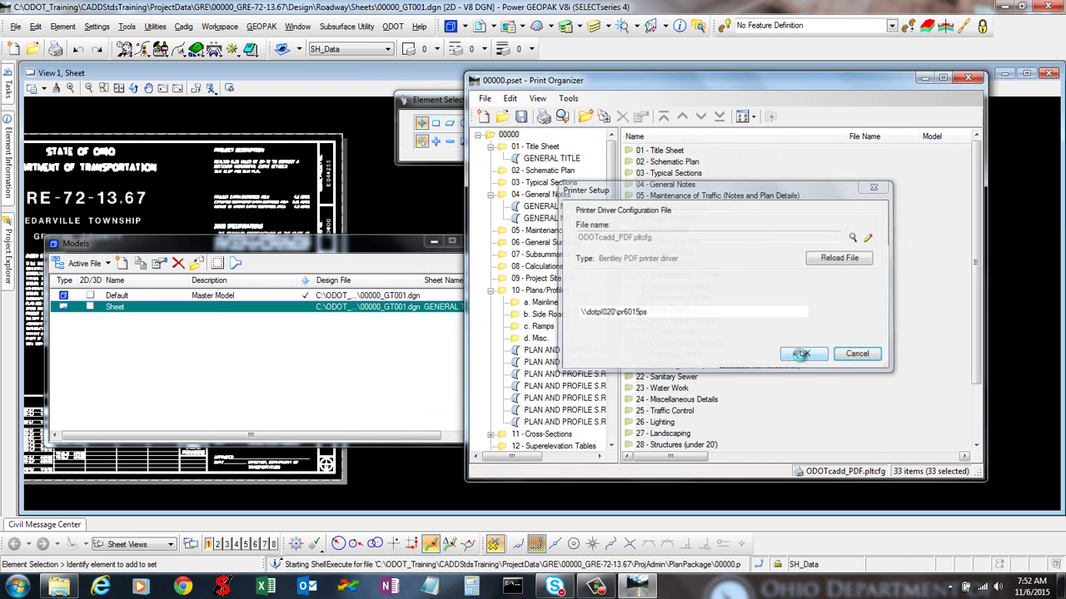
Reopen Printer Setup and confirm the printer is \\dotpl020\pr6015ps.
click(485, 99)
click(524, 271)
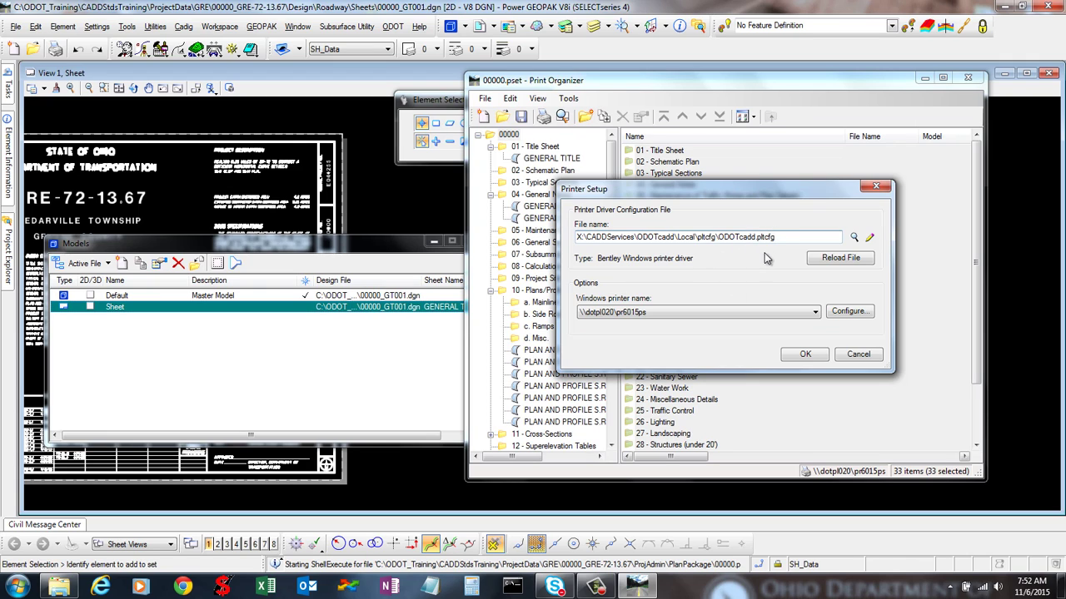
click(607, 314)
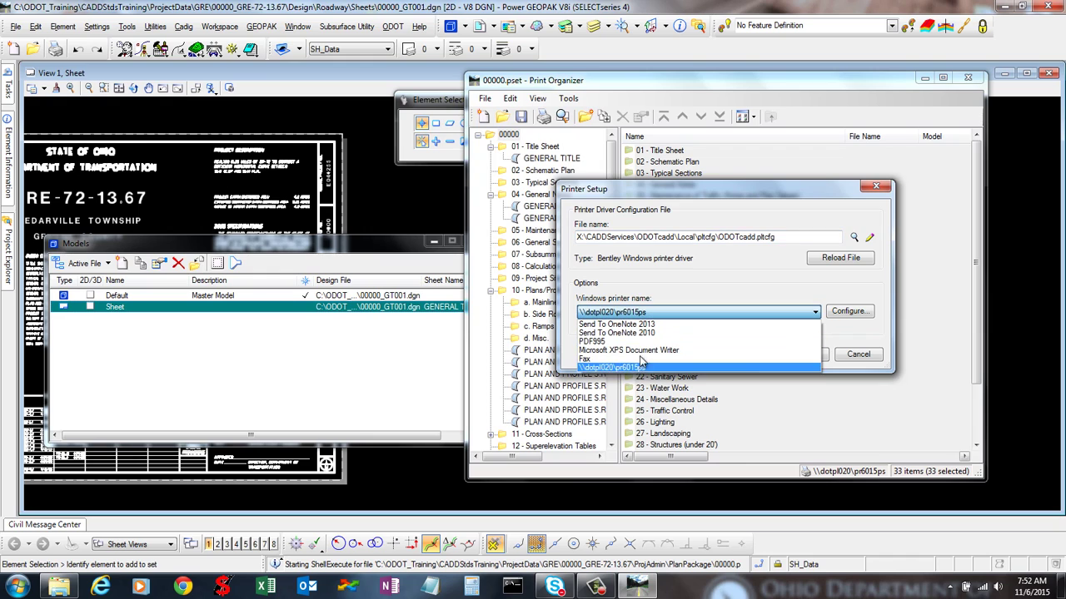
click(637, 368)
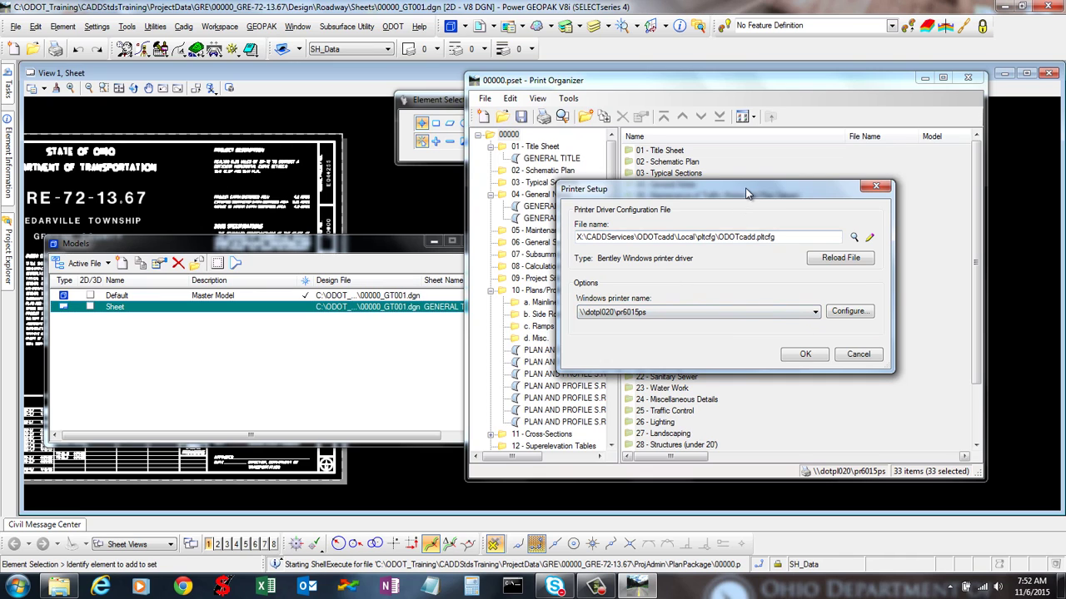
drag(745, 193, 734, 206)
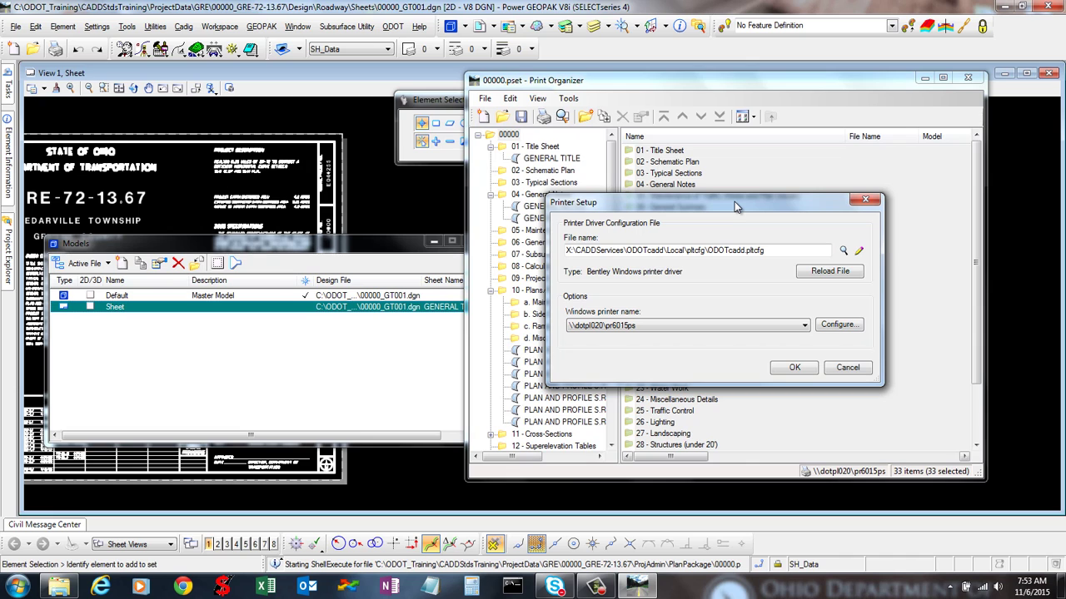
Leave the Windows print settings unchanged, accept Printer Setup, and select the 01 - Title Sheet folder.
click(840, 325)
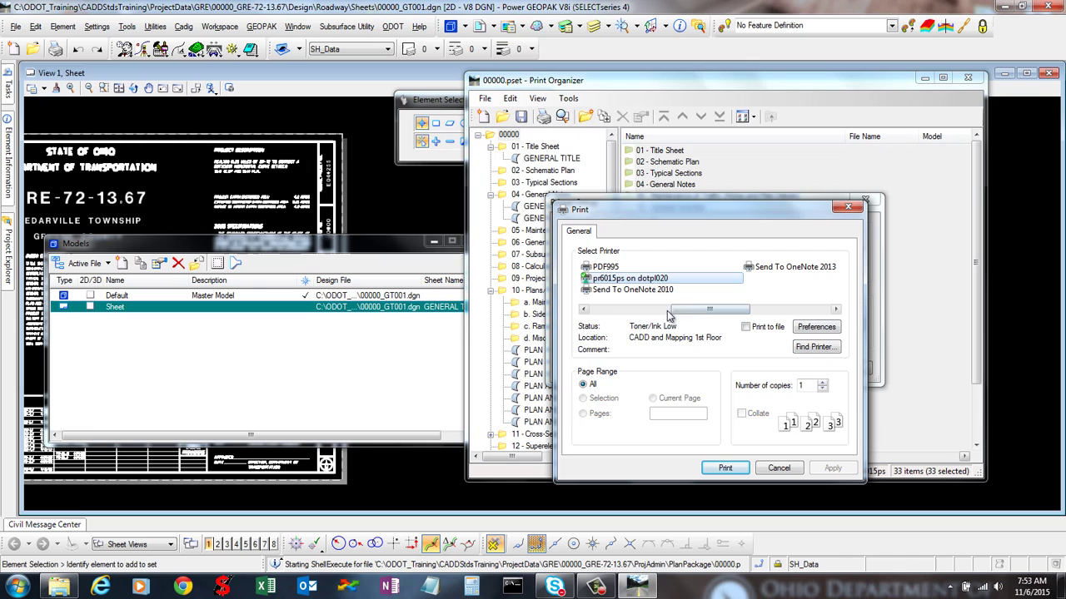
click(778, 468)
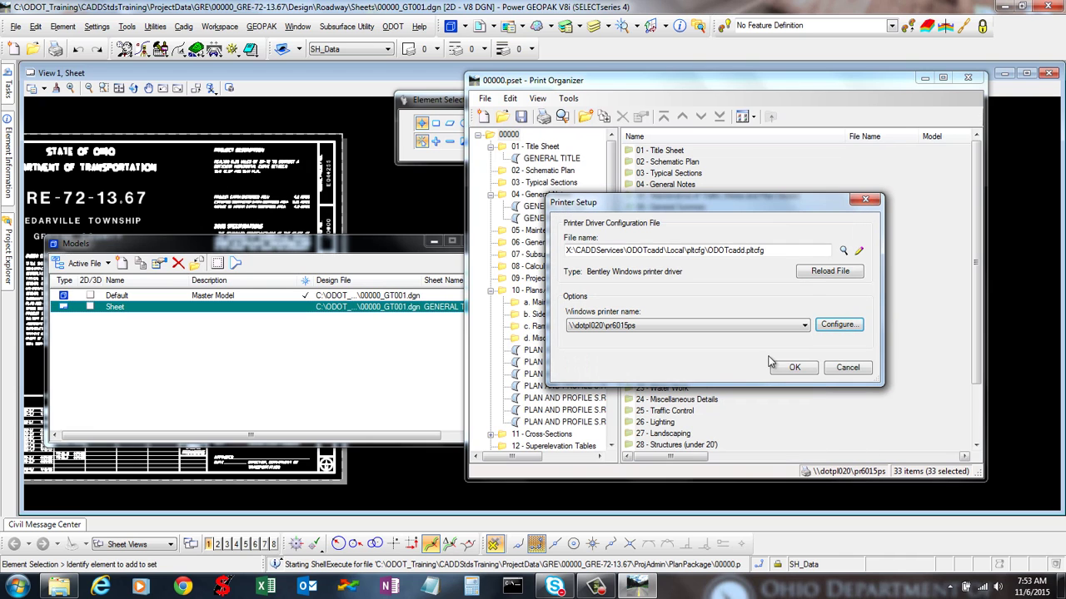
click(812, 369)
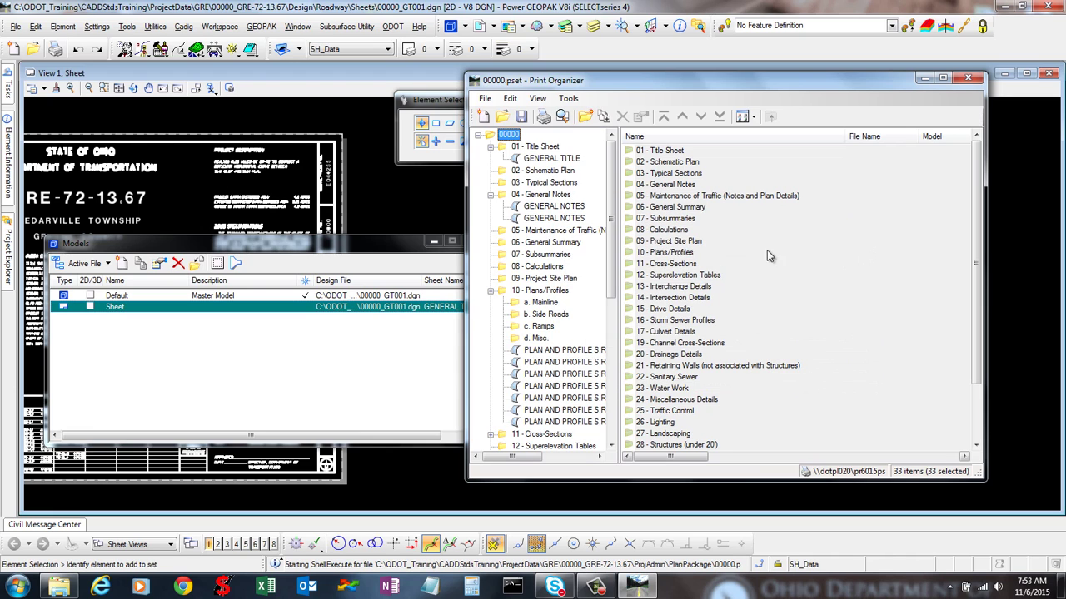
scroll(961, 378, down, 2)
scroll(960, 288, up, 2)
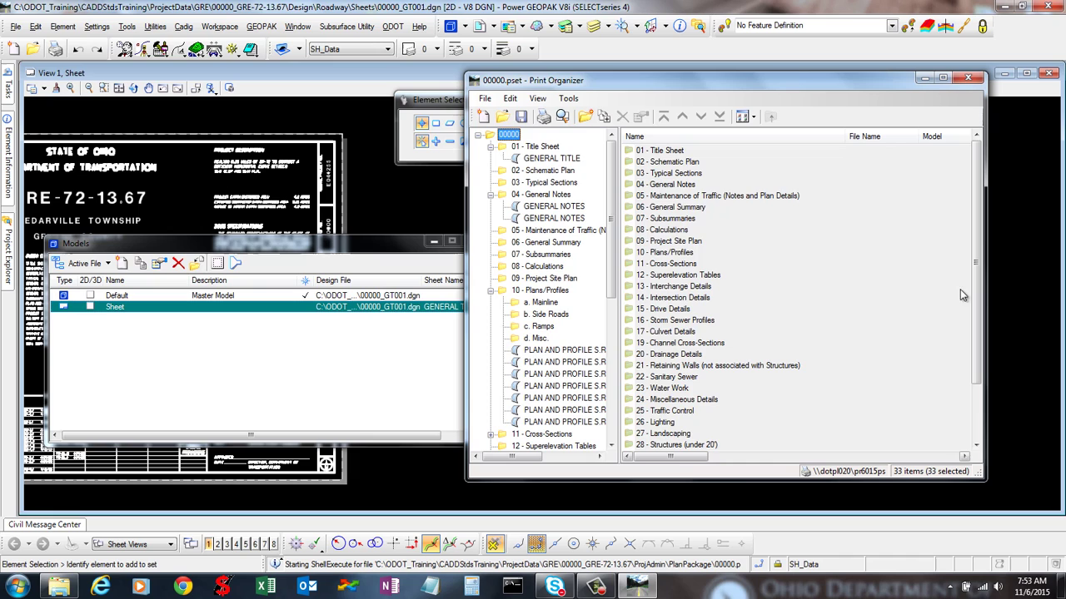
click(811, 236)
click(671, 152)
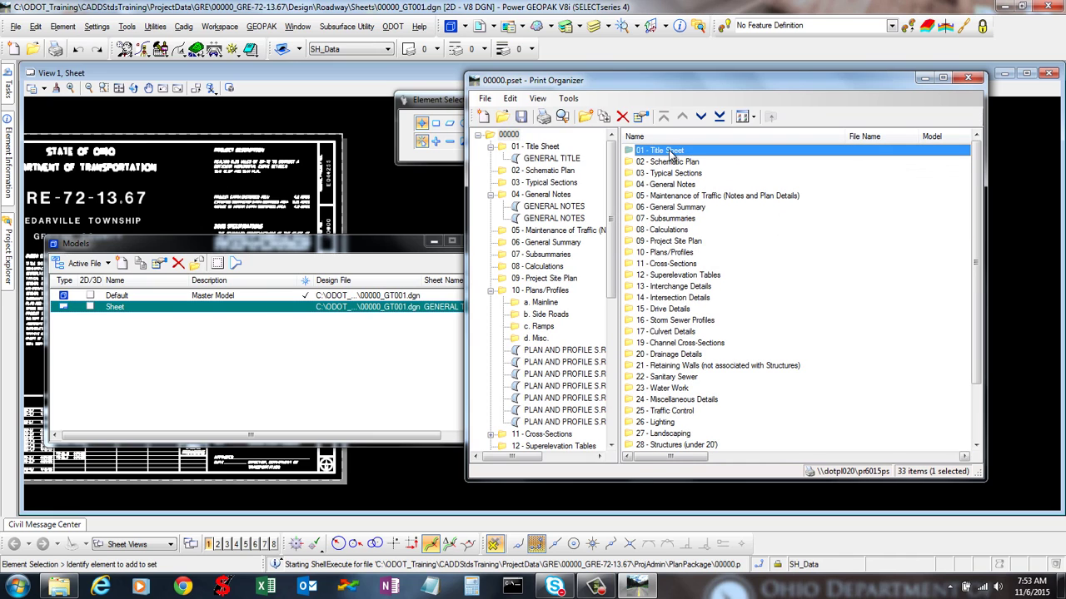